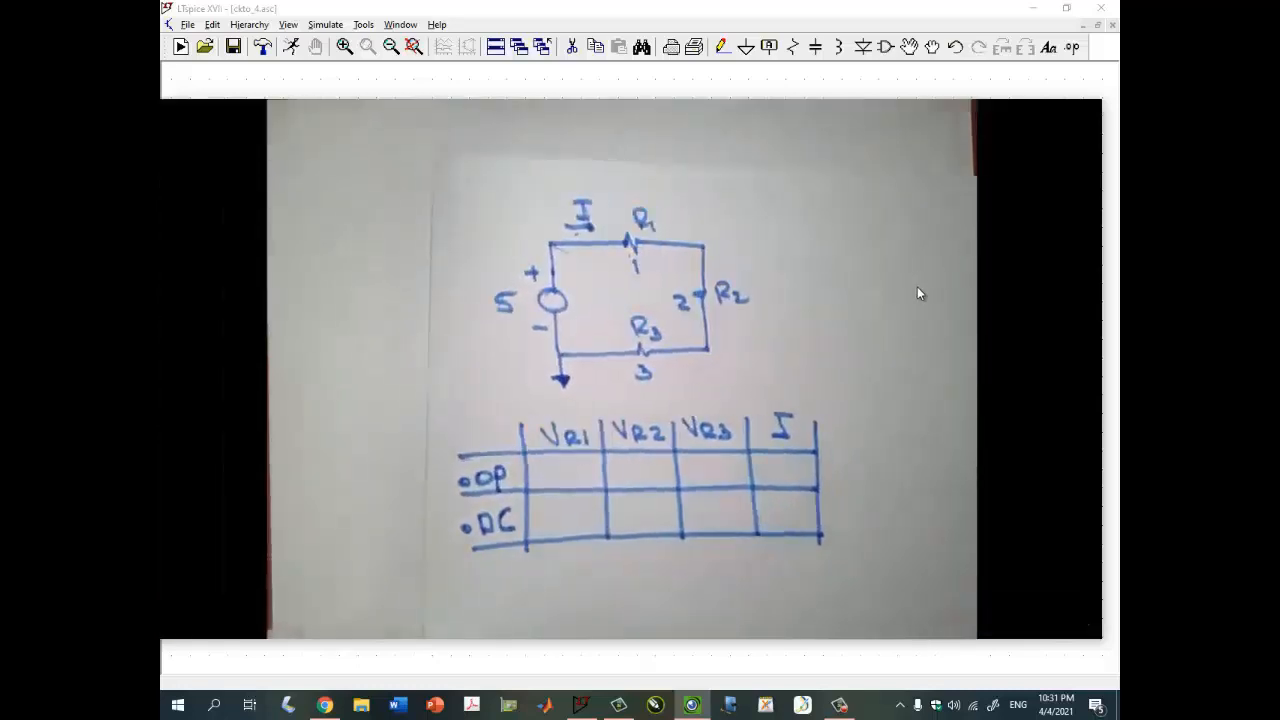
# - Dismiss the camera view and close the operating point results window
pyautogui.moveTo(1014, 177)
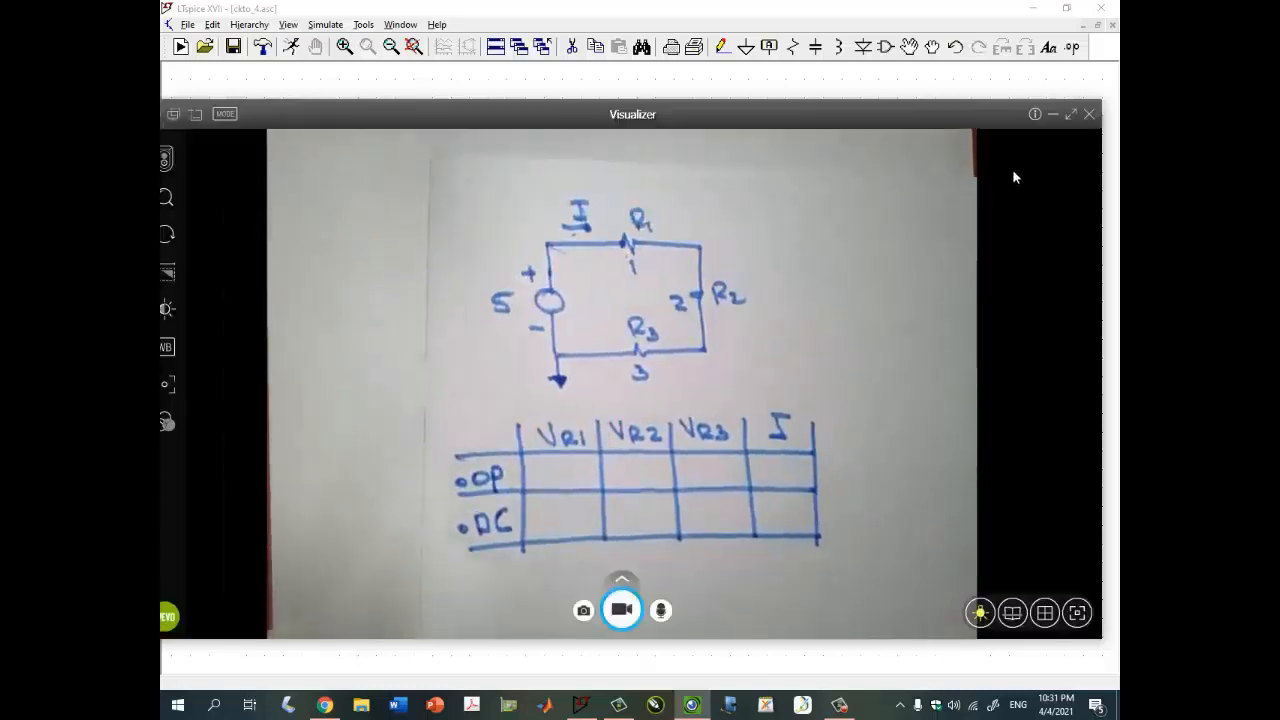
pyautogui.click(1051, 116)
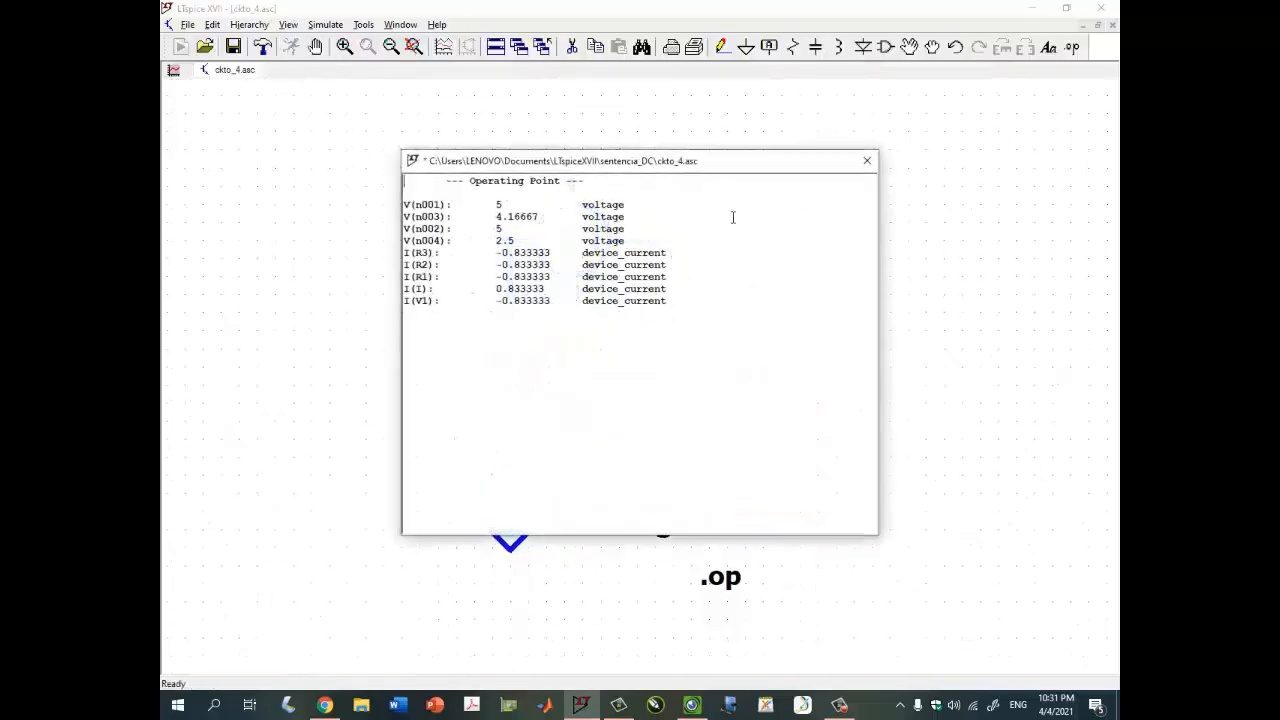
pyautogui.click(866, 161)
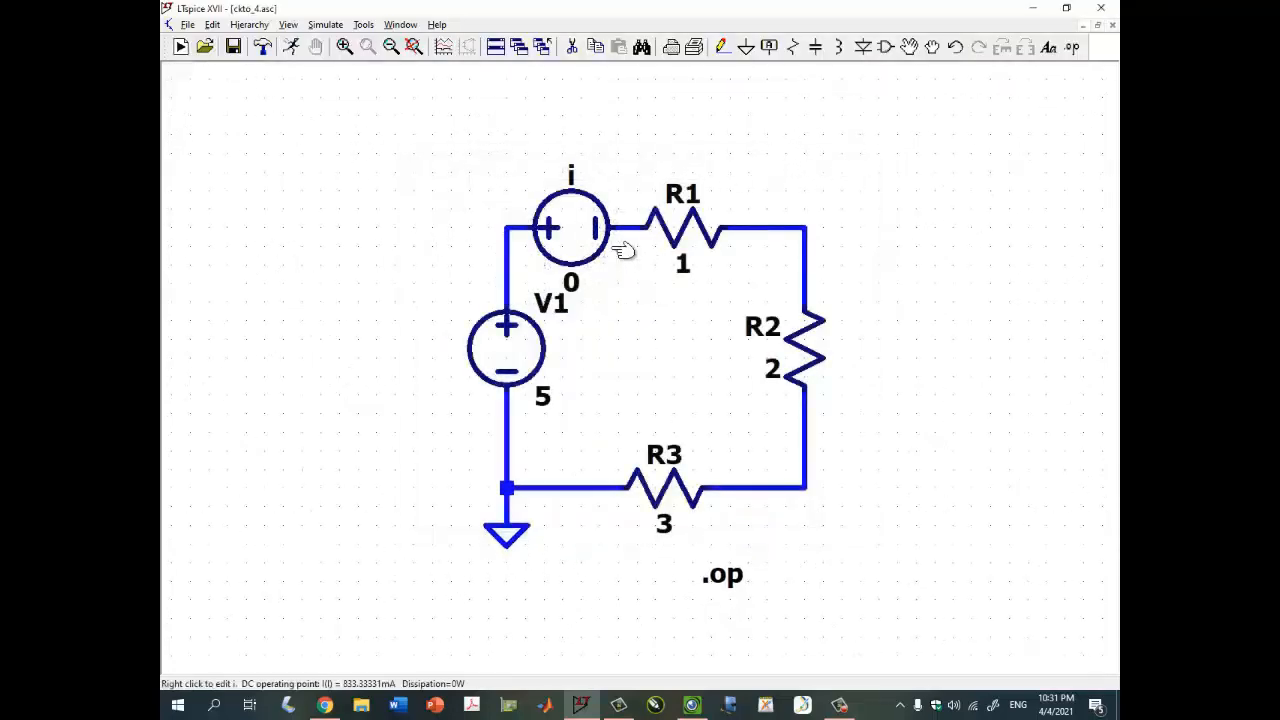
# - Place an operating-point voltage label for the node between source i and R1, wiring it upward from the node
pyautogui.moveTo(632, 228)
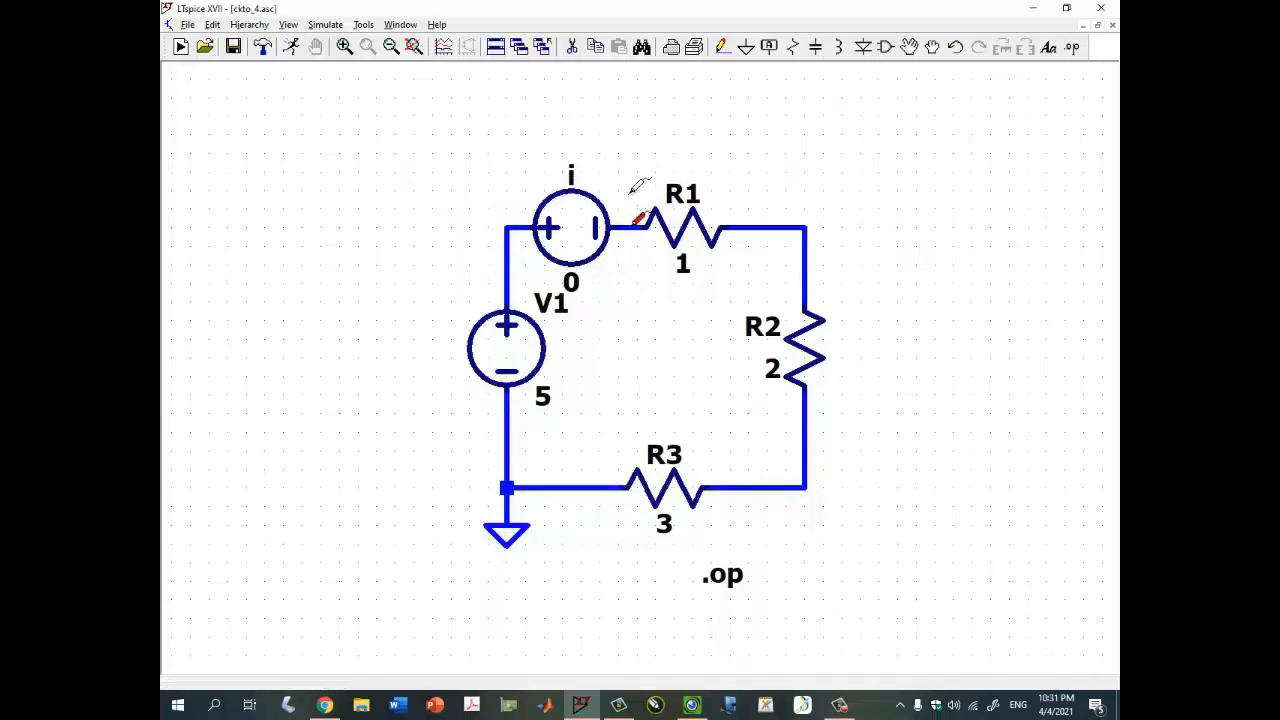
pyautogui.moveTo(740, 178); pyautogui.dragTo(762, 228)
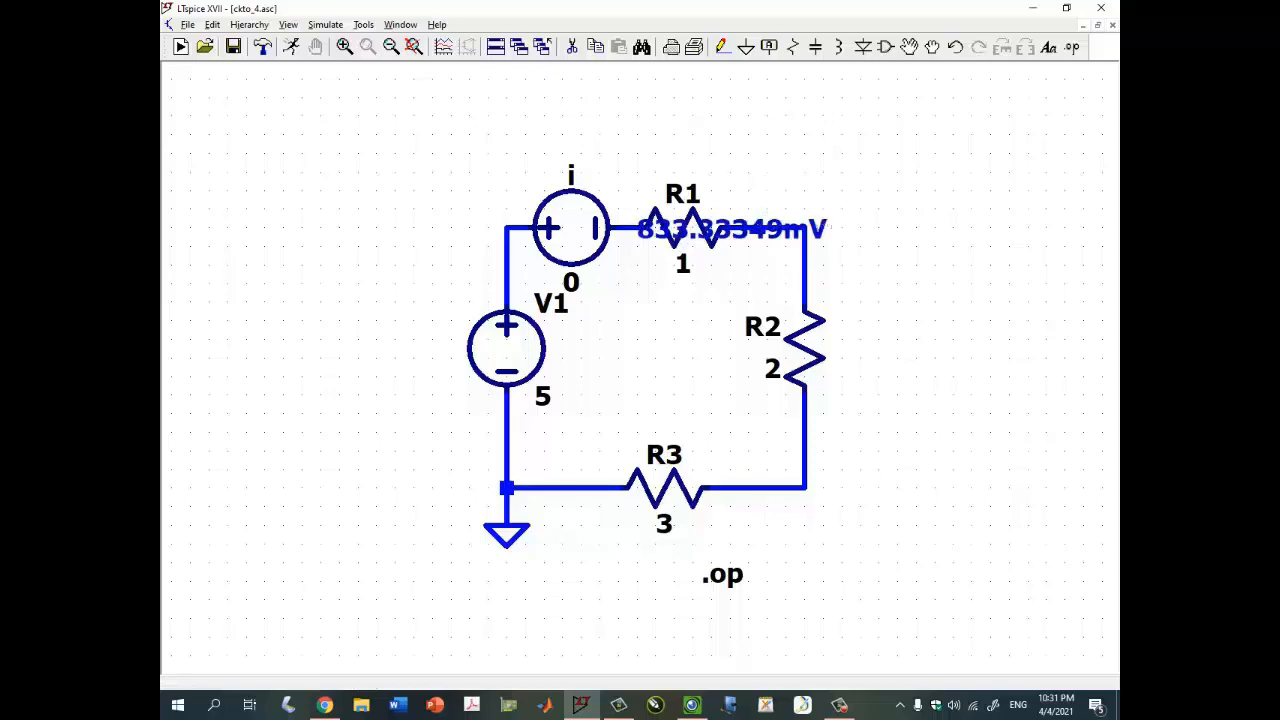
pyautogui.moveTo(822, 228); pyautogui.dragTo(806, 147)
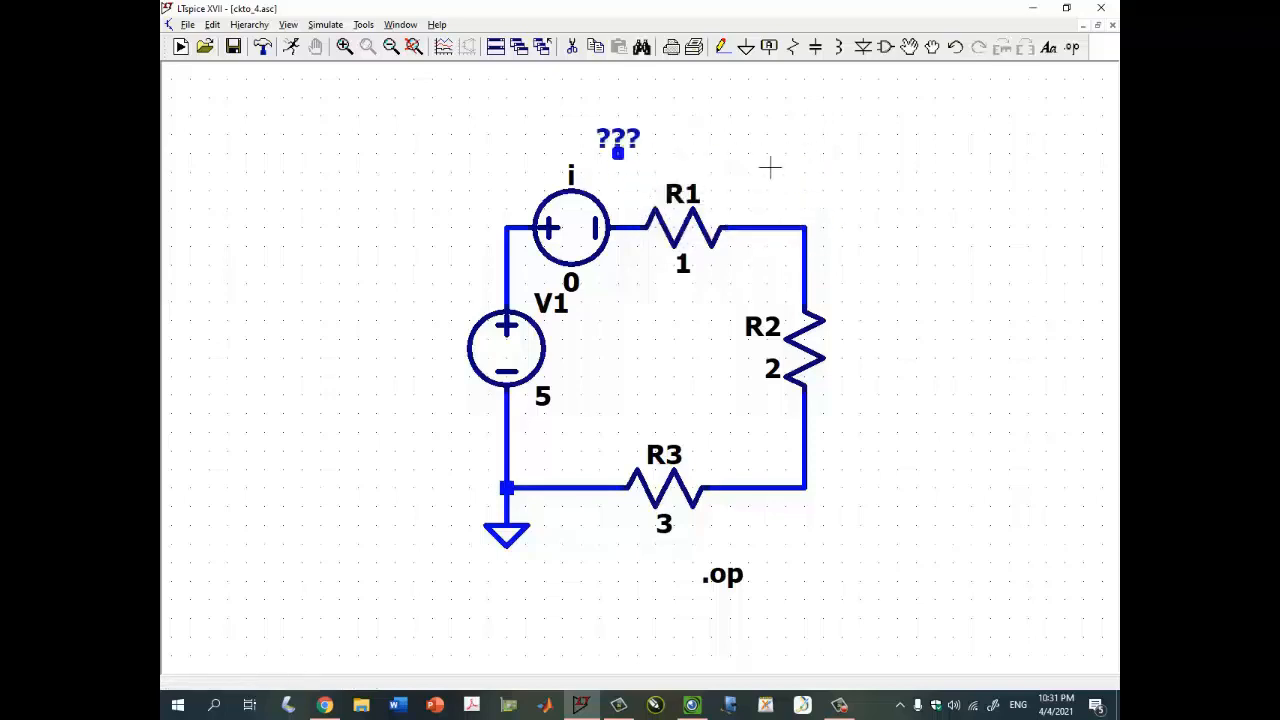
pyautogui.press('F3')
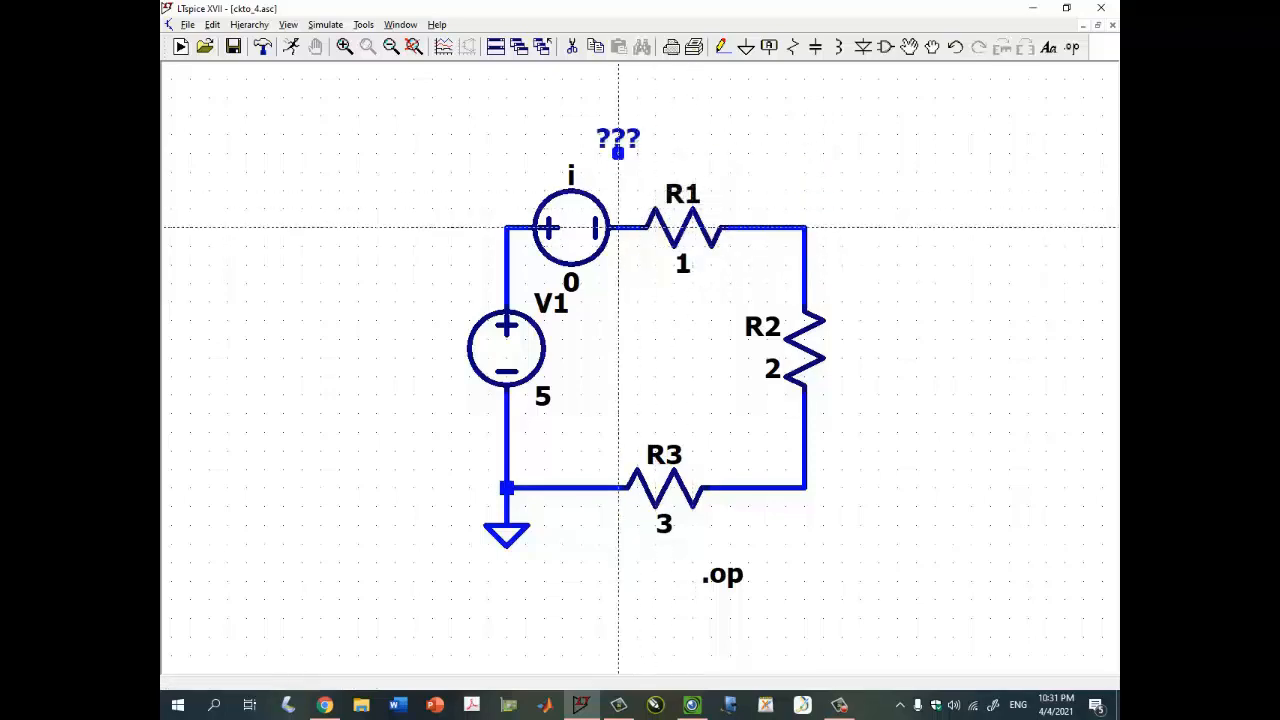
pyautogui.click(618, 228)
pyautogui.click(618, 152)
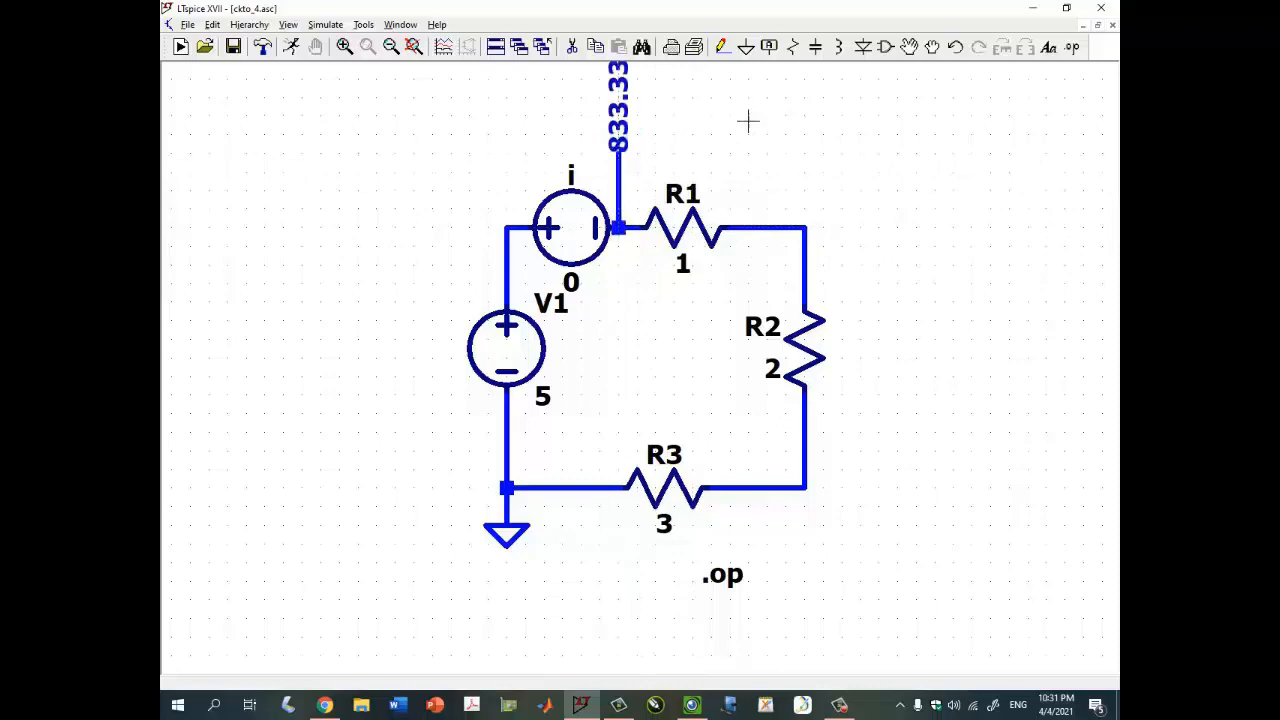
# - Review the handwritten results table in the camera Visualizer window
pyautogui.moveTo(748, 121); pyautogui.dragTo(726, 194)
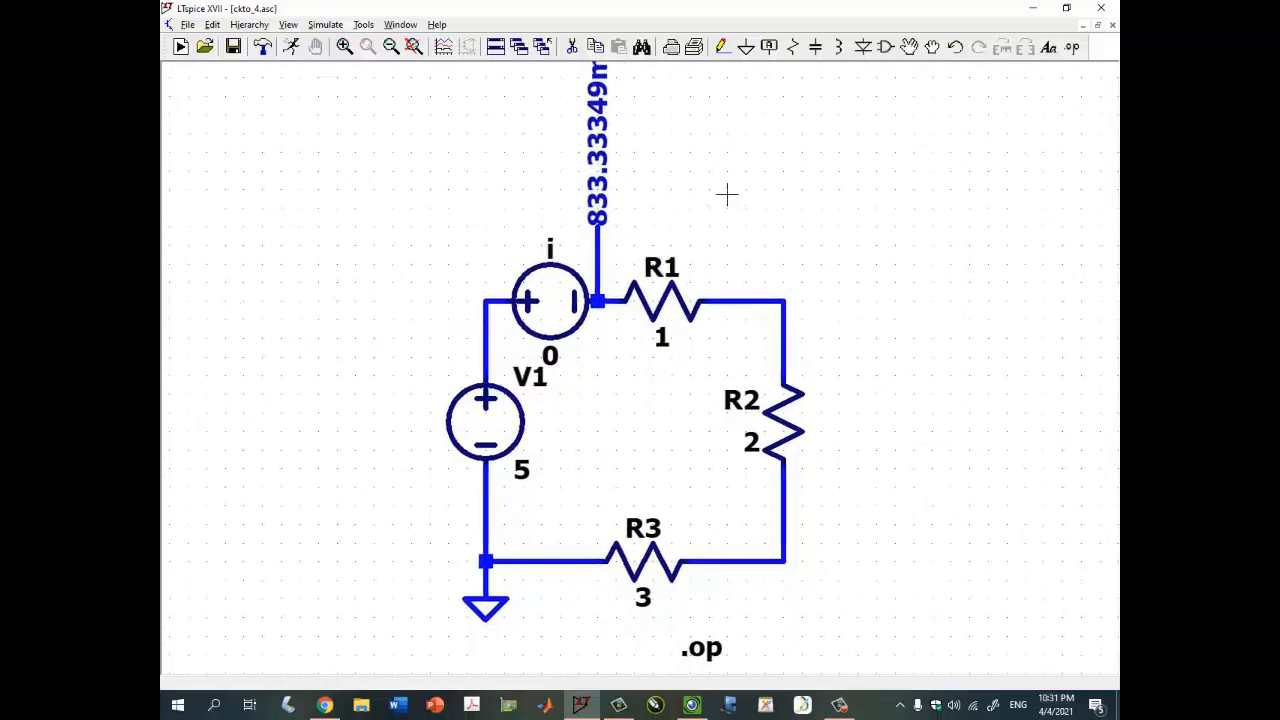
pyautogui.moveTo(727, 198); pyautogui.dragTo(723, 232)
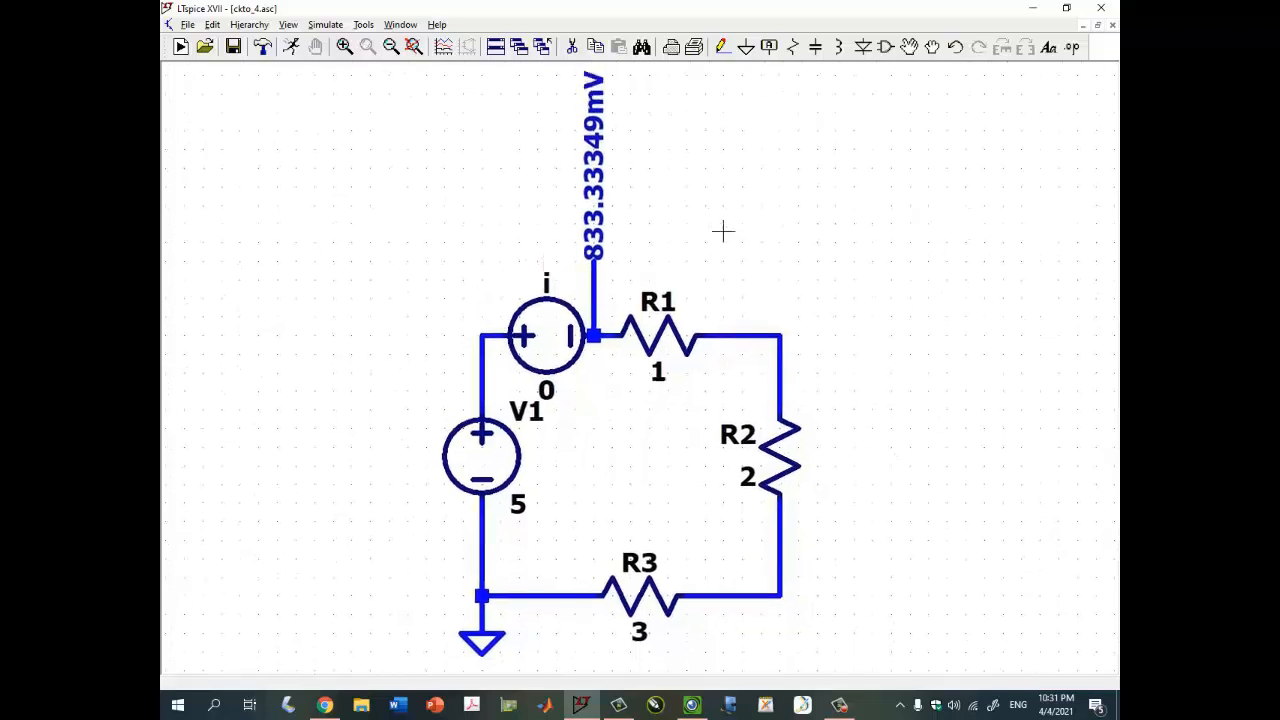
pyautogui.click(697, 705)
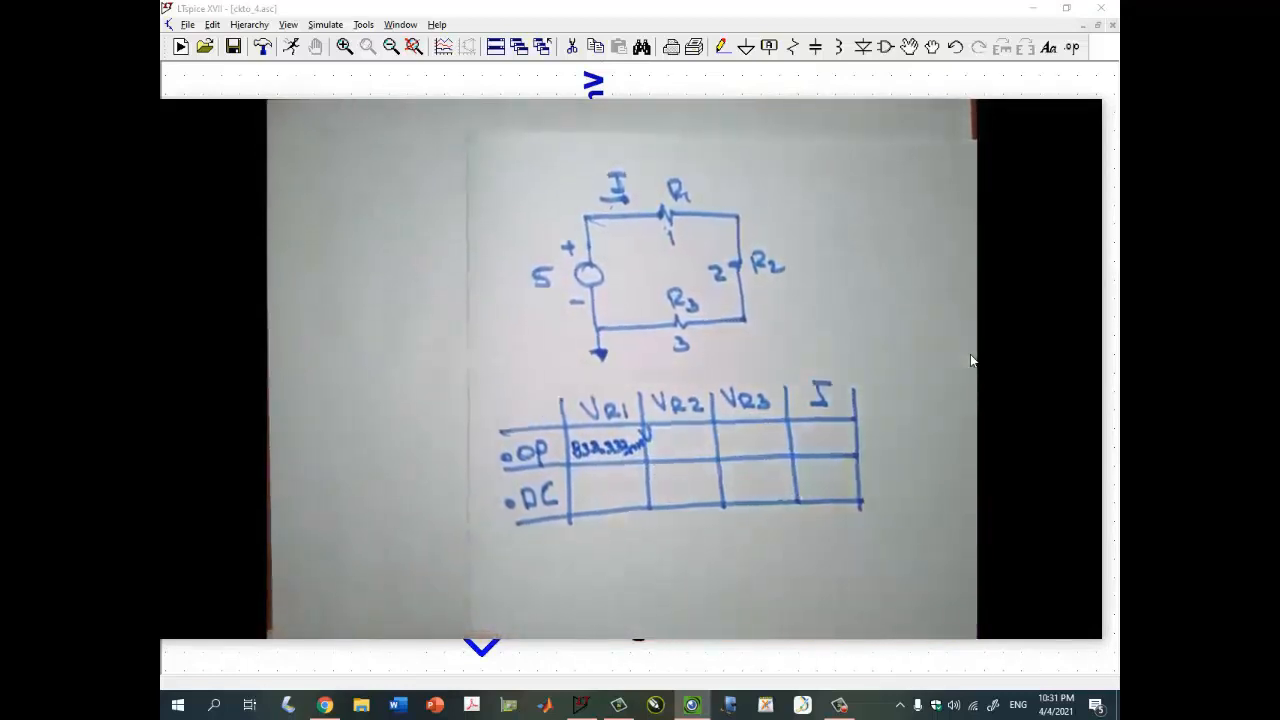
pyautogui.moveTo(972, 187)
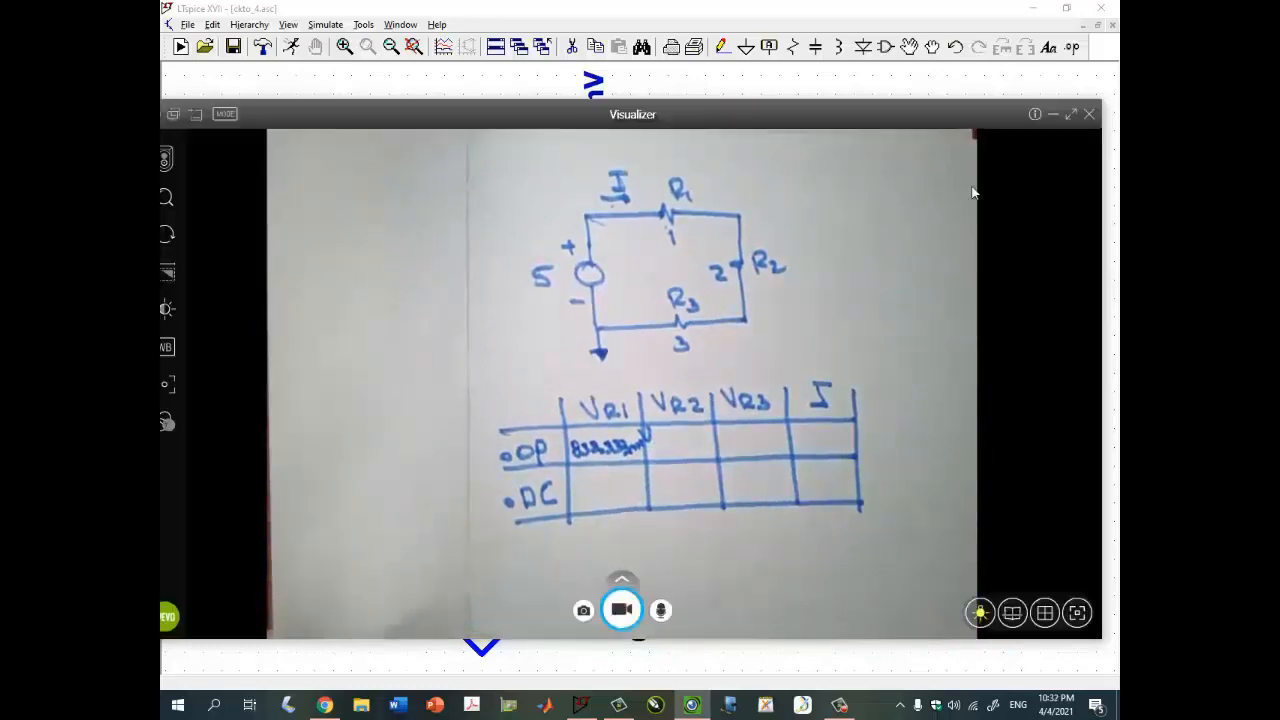
pyautogui.click(1051, 116)
# - Place an operating-point voltage label for the node between R1 and R2, wiring it out to the side
pyautogui.moveTo(817, 366); pyautogui.dragTo(757, 300)
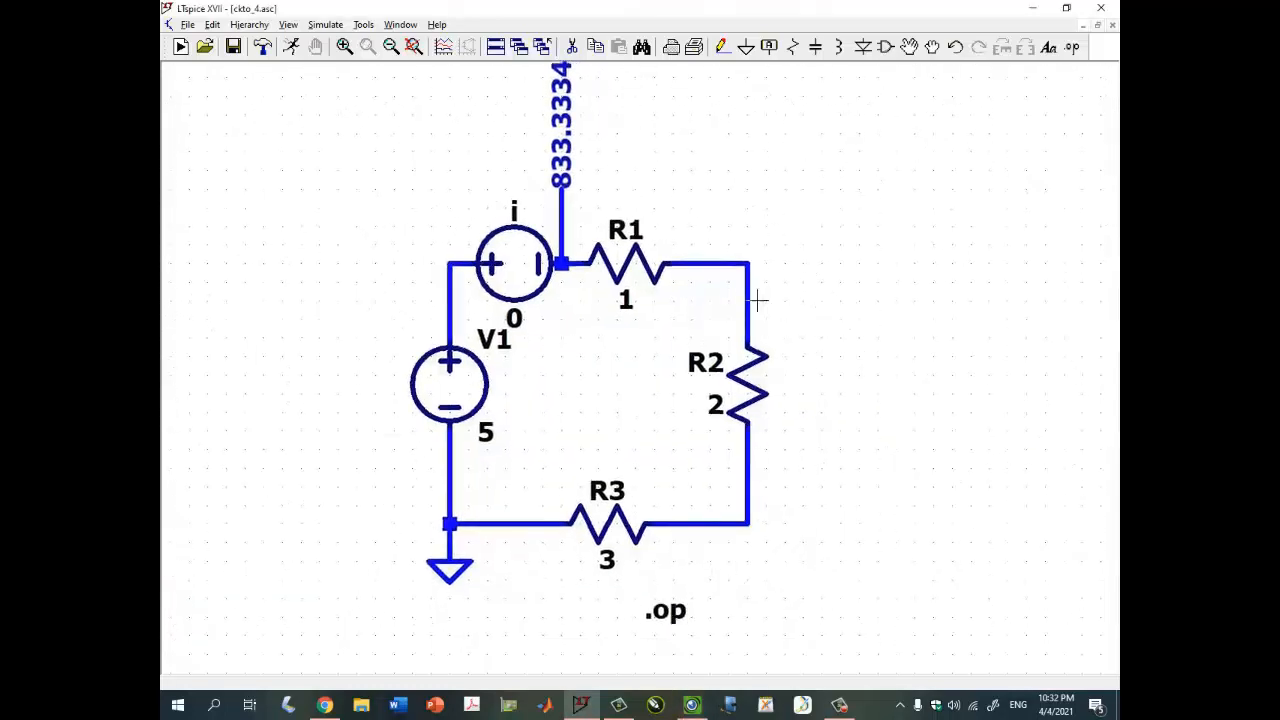
pyautogui.moveTo(754, 300)
pyautogui.moveTo(768, 452); pyautogui.dragTo(750, 472)
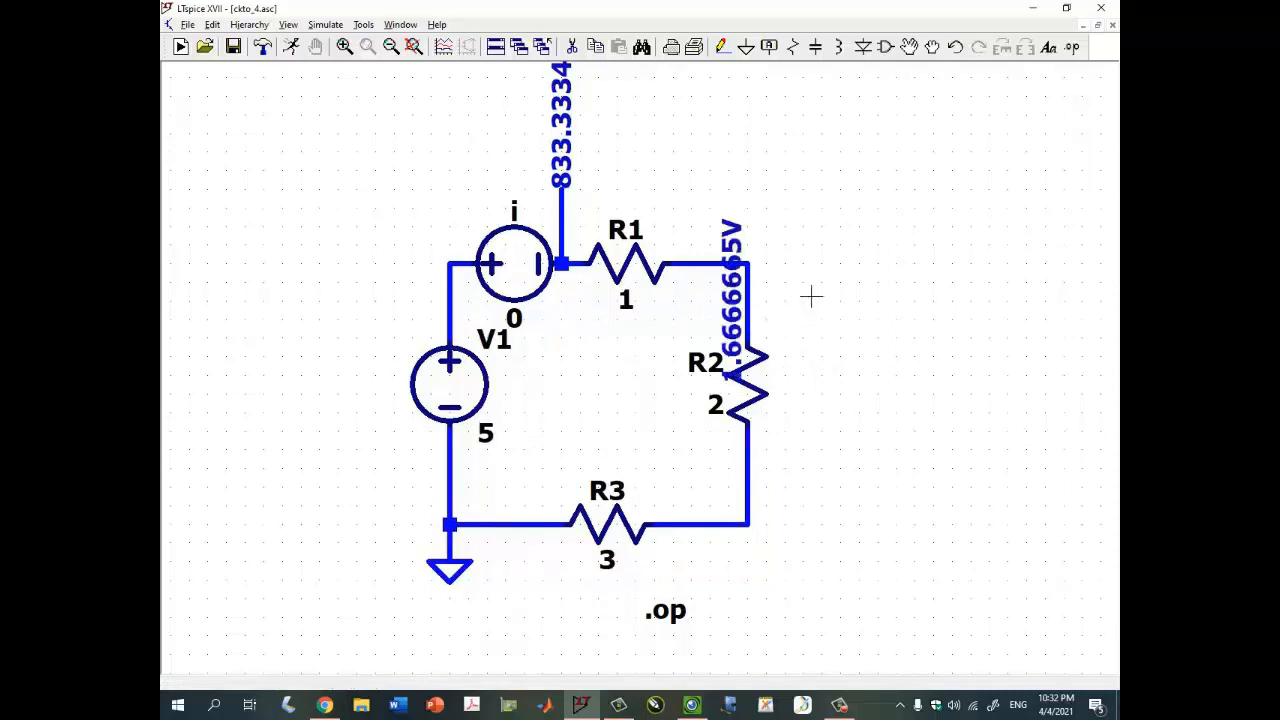
pyautogui.moveTo(724, 306); pyautogui.dragTo(806, 275)
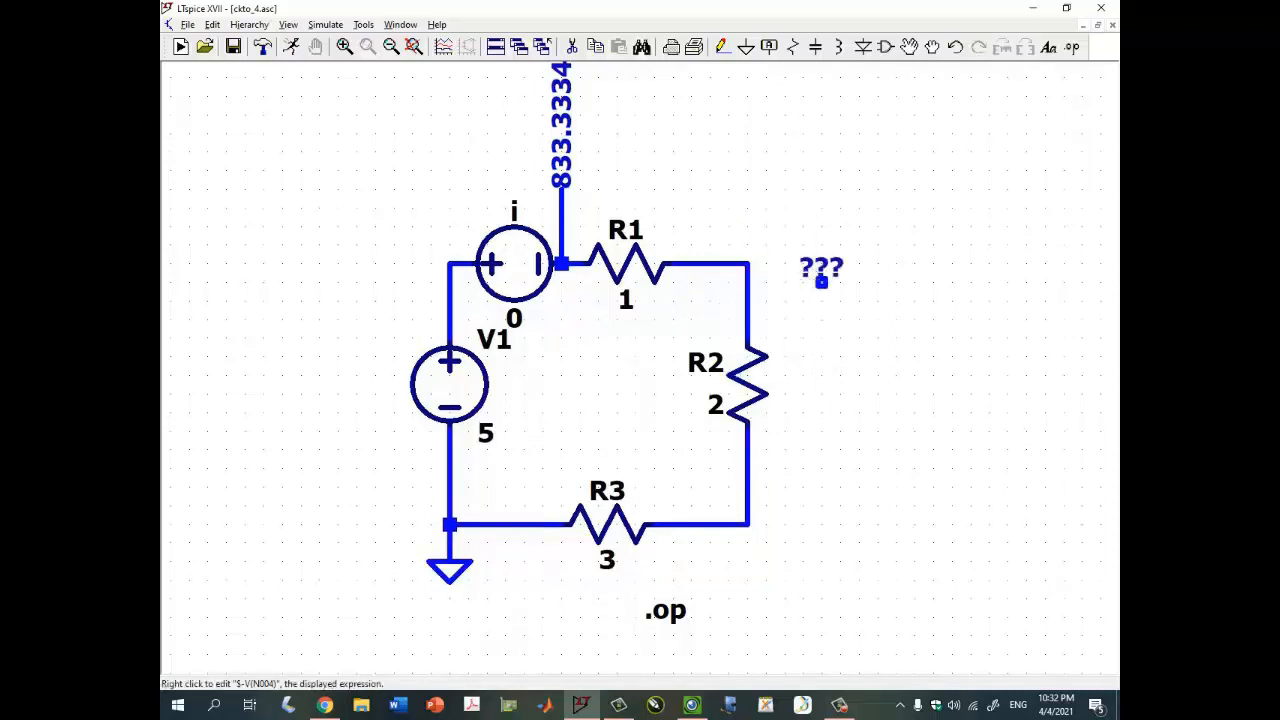
pyautogui.press('F3')
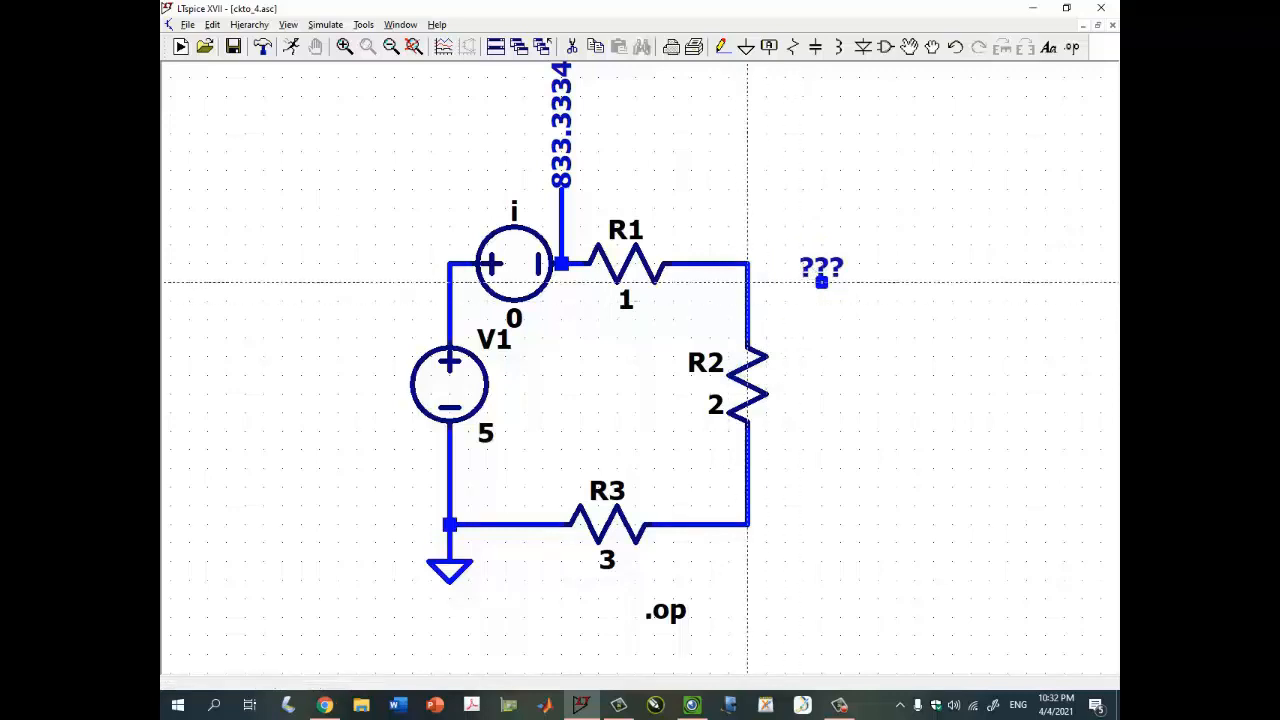
pyautogui.click(748, 282)
pyautogui.click(821, 282)
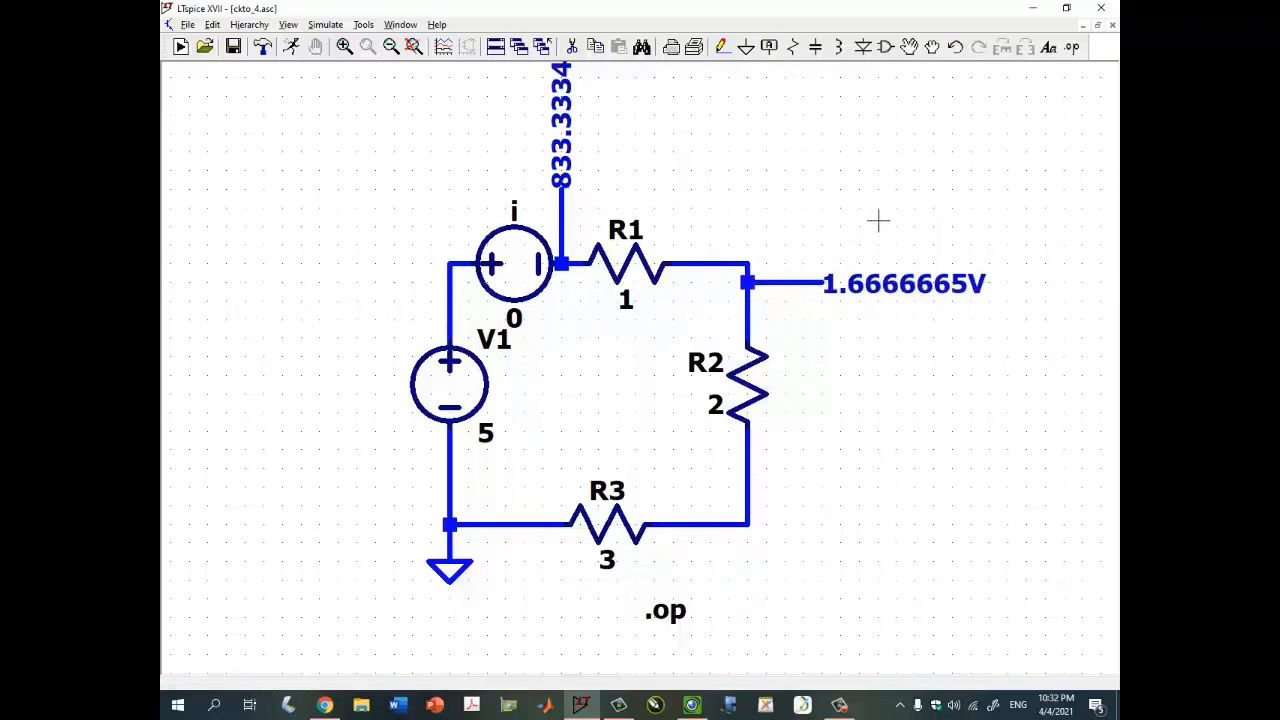
# - Place an operating-point voltage label at the node between R2 and R3
pyautogui.click(704, 706)
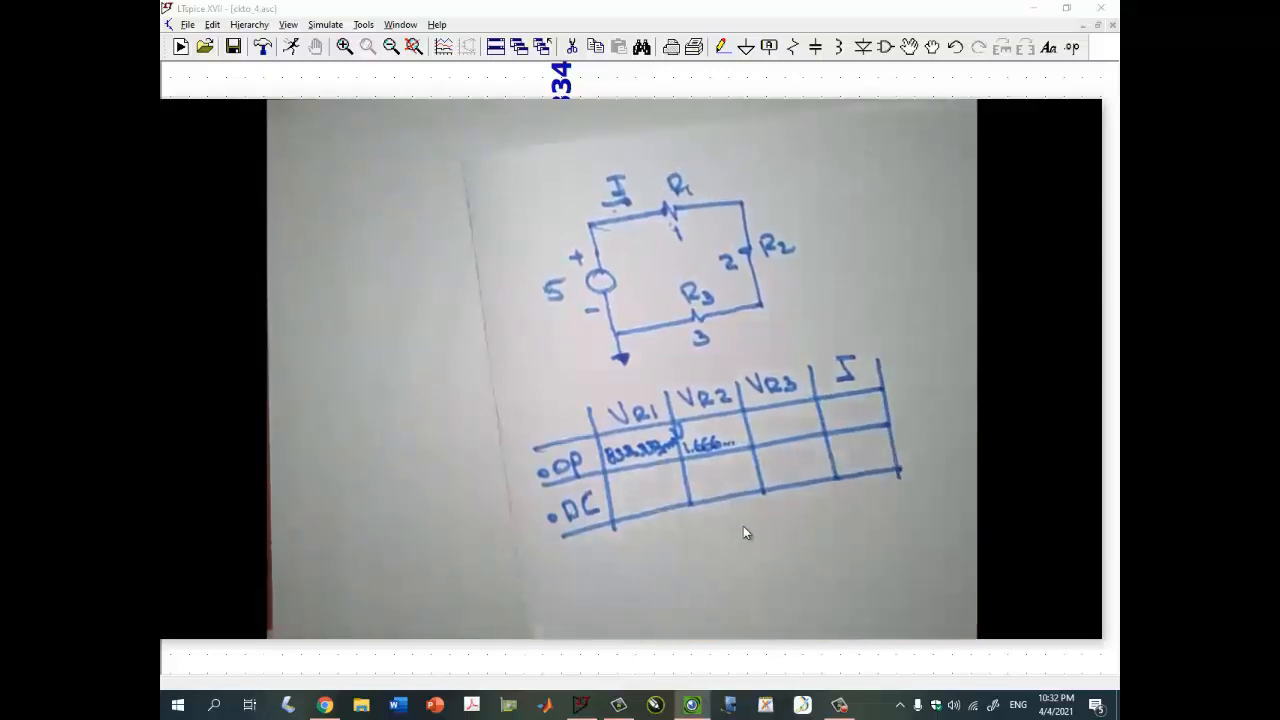
pyautogui.moveTo(957, 213)
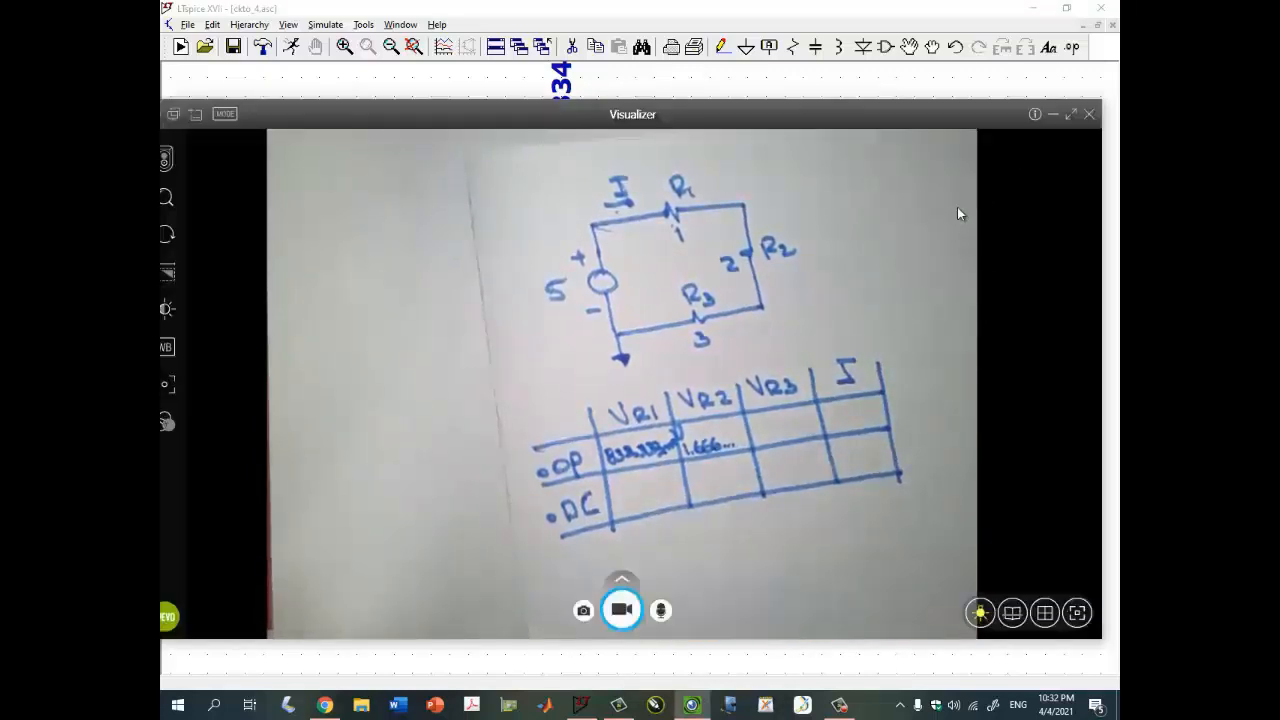
pyautogui.click(1053, 114)
pyautogui.moveTo(749, 526)
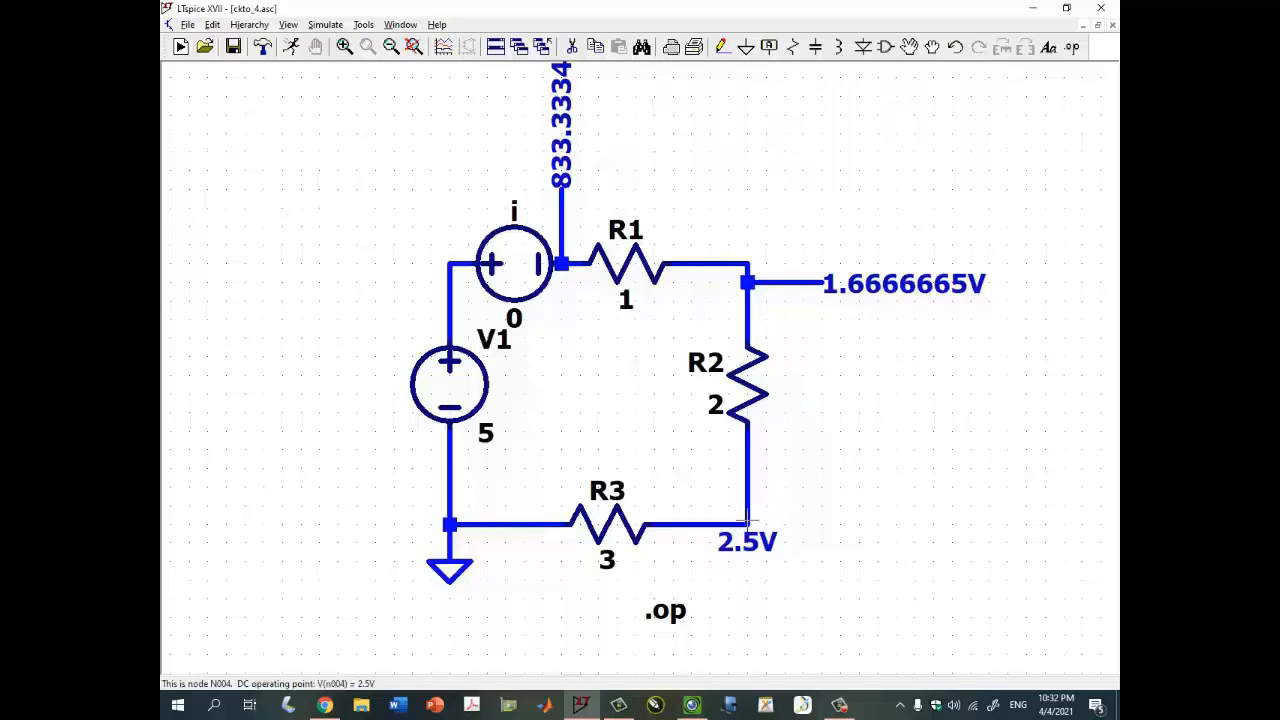
# - Check the handwritten results table in the camera Visualizer again
pyautogui.click(691, 705)
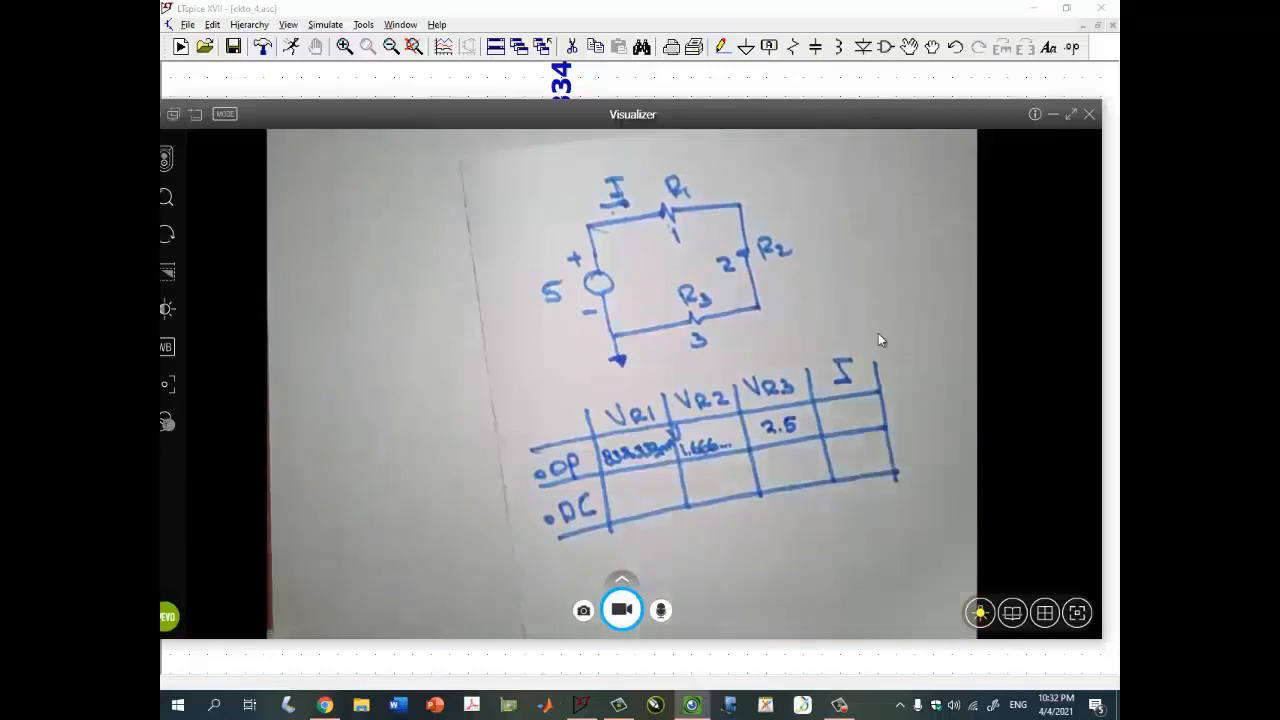
pyautogui.click(1053, 114)
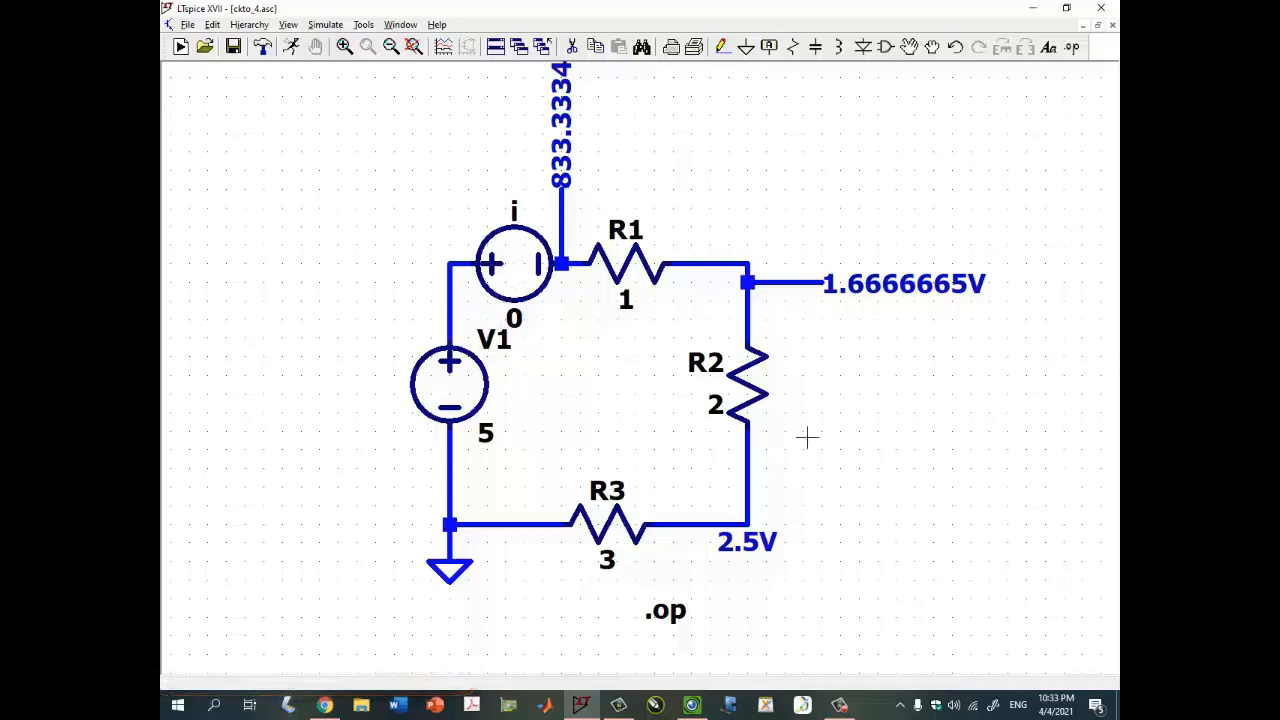
pyautogui.moveTo(941, 482); pyautogui.dragTo(953, 482)
pyautogui.click(702, 705)
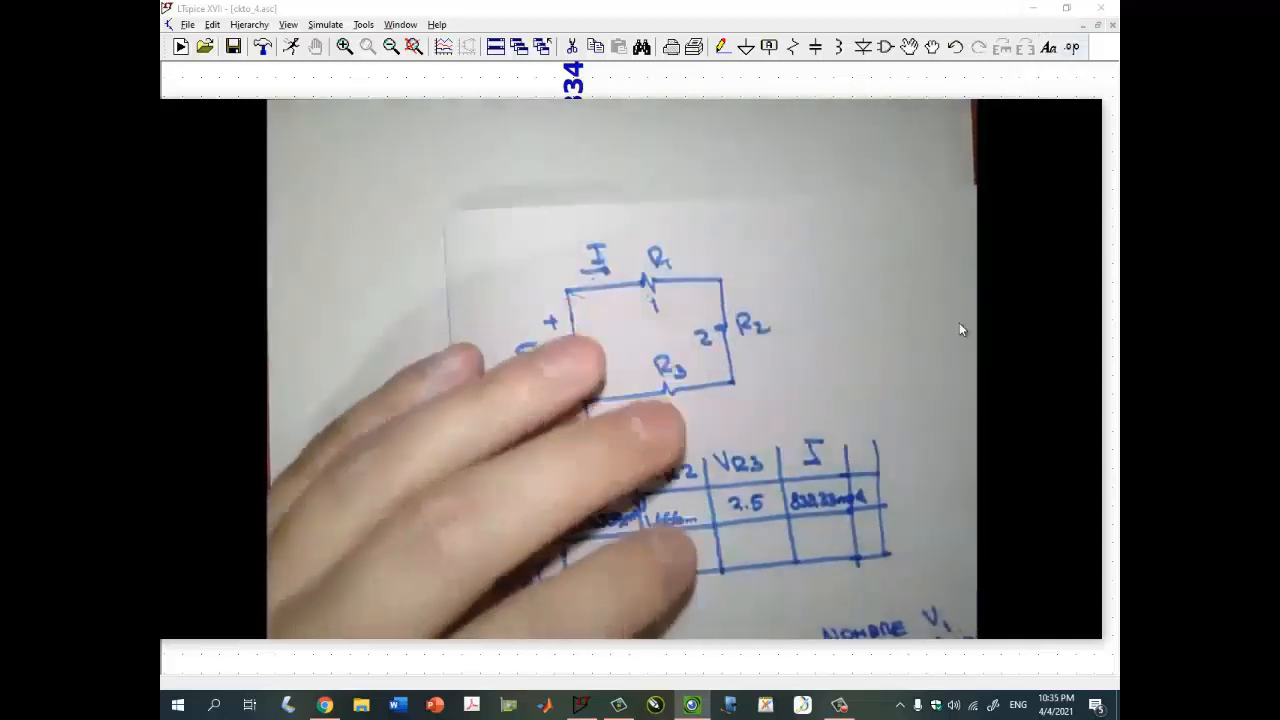
pyautogui.moveTo(905, 324)
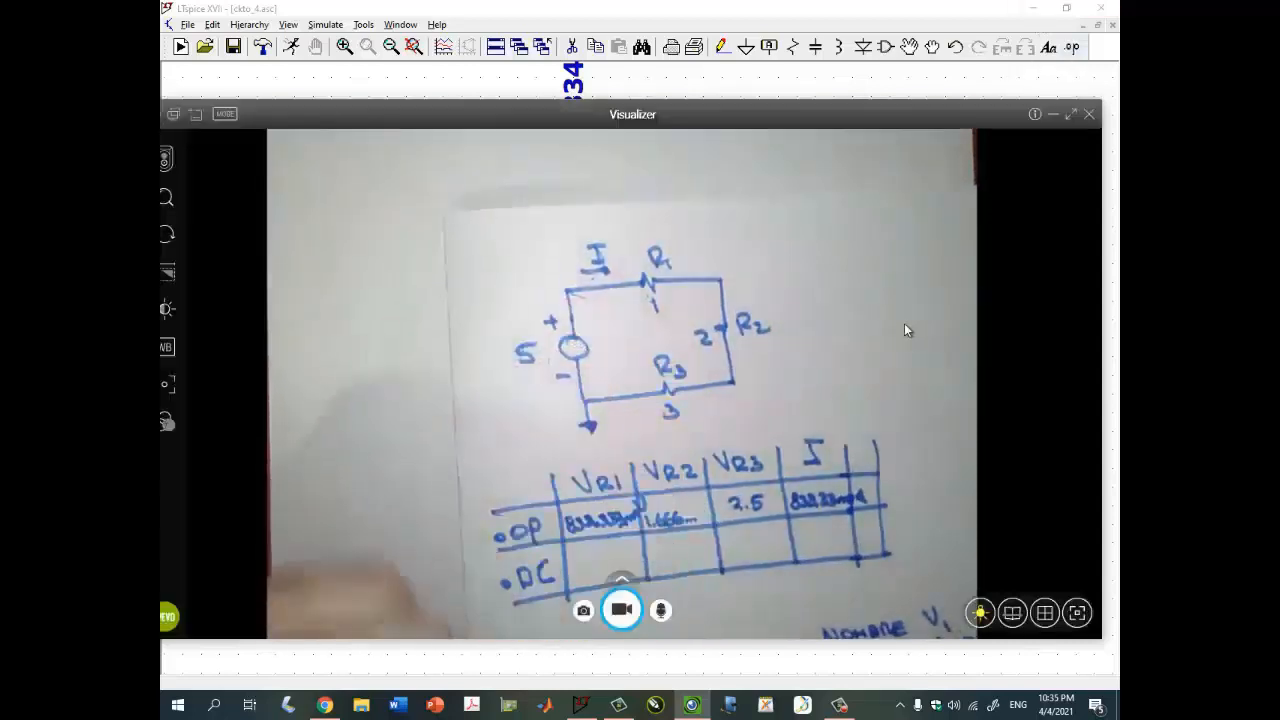
pyautogui.click(1053, 116)
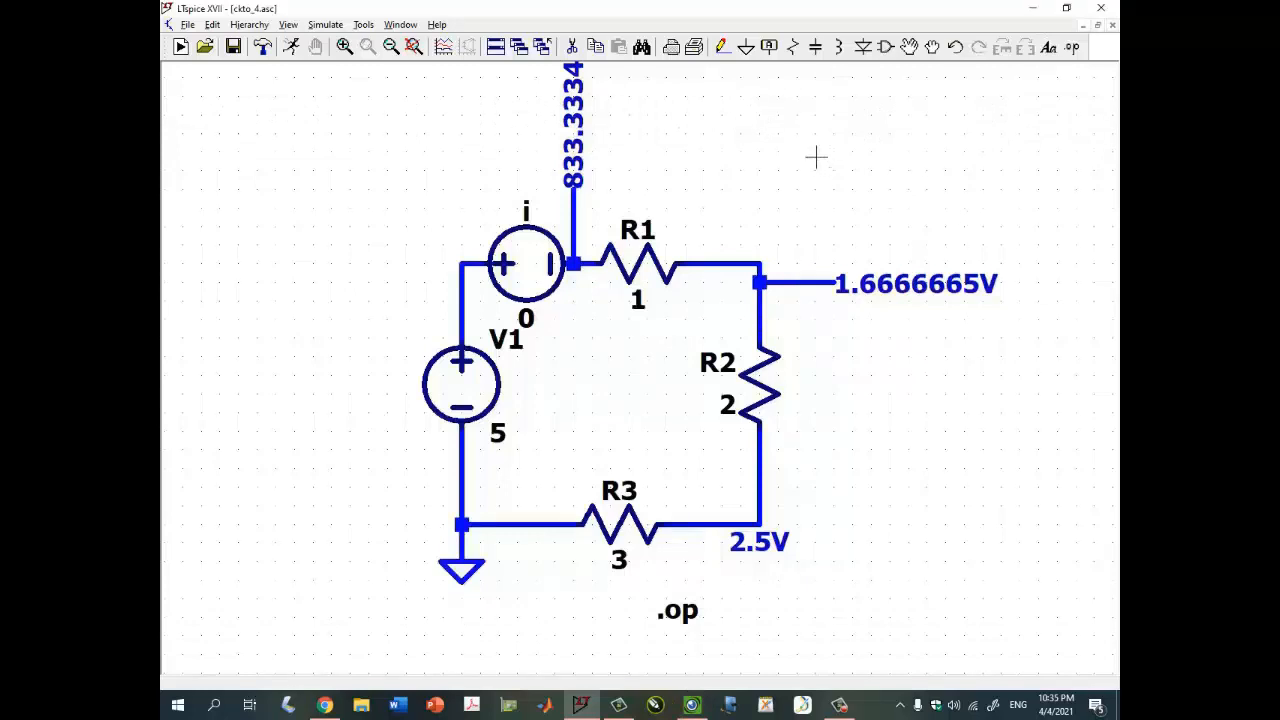
# - Change the .op directive to a linear DC sweep of v1 from 5 to {5+1n} with a 1n increment
pyautogui.moveTo(796, 160); pyautogui.dragTo(796, 118)
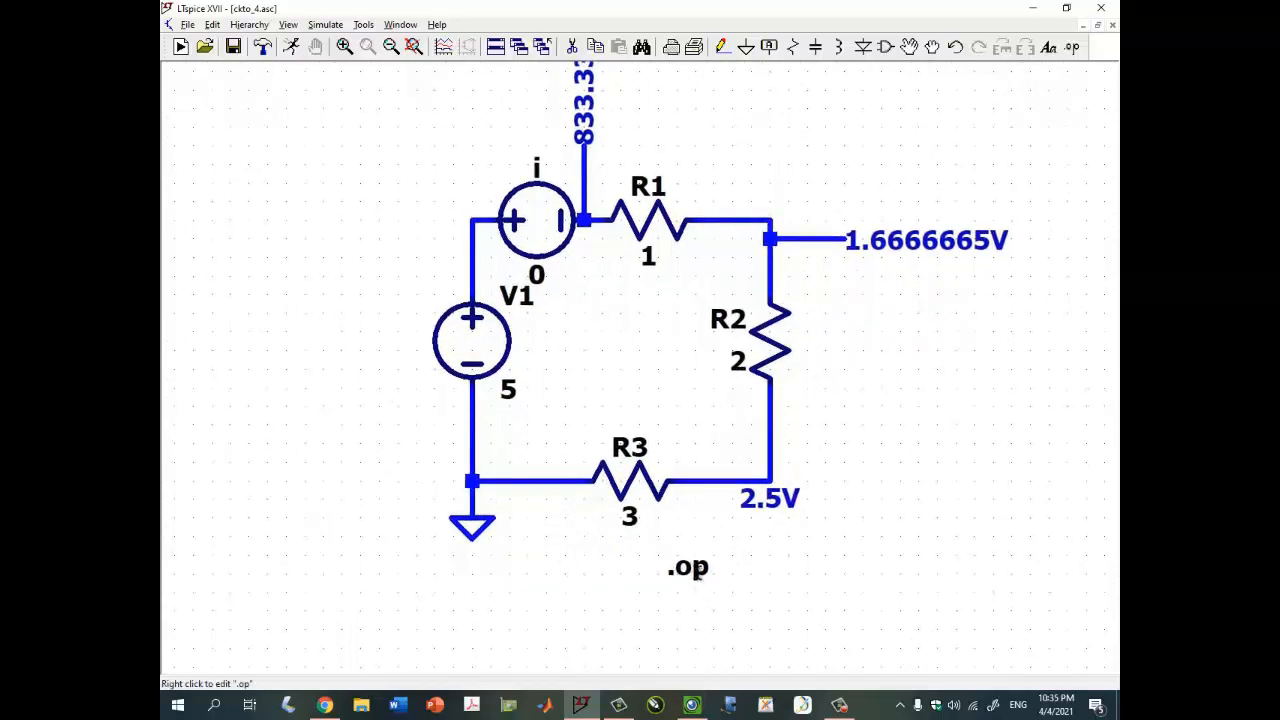
pyautogui.rightClick(699, 570)
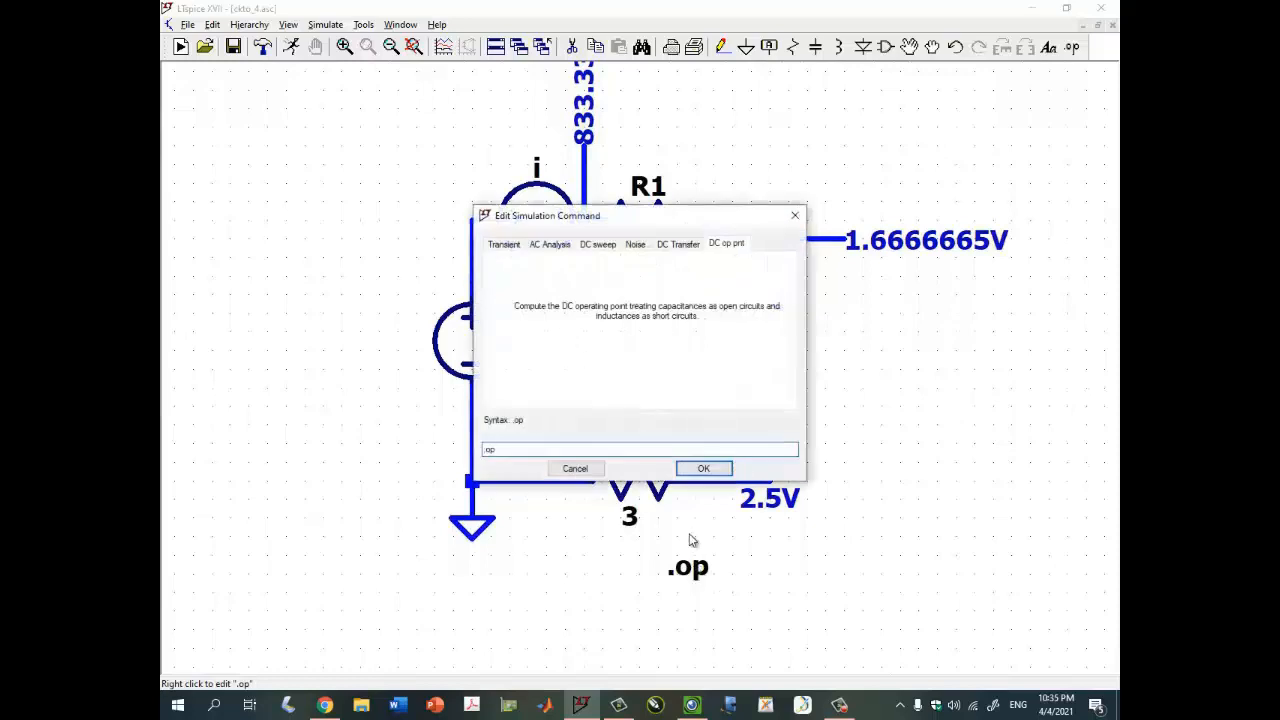
pyautogui.click(600, 245)
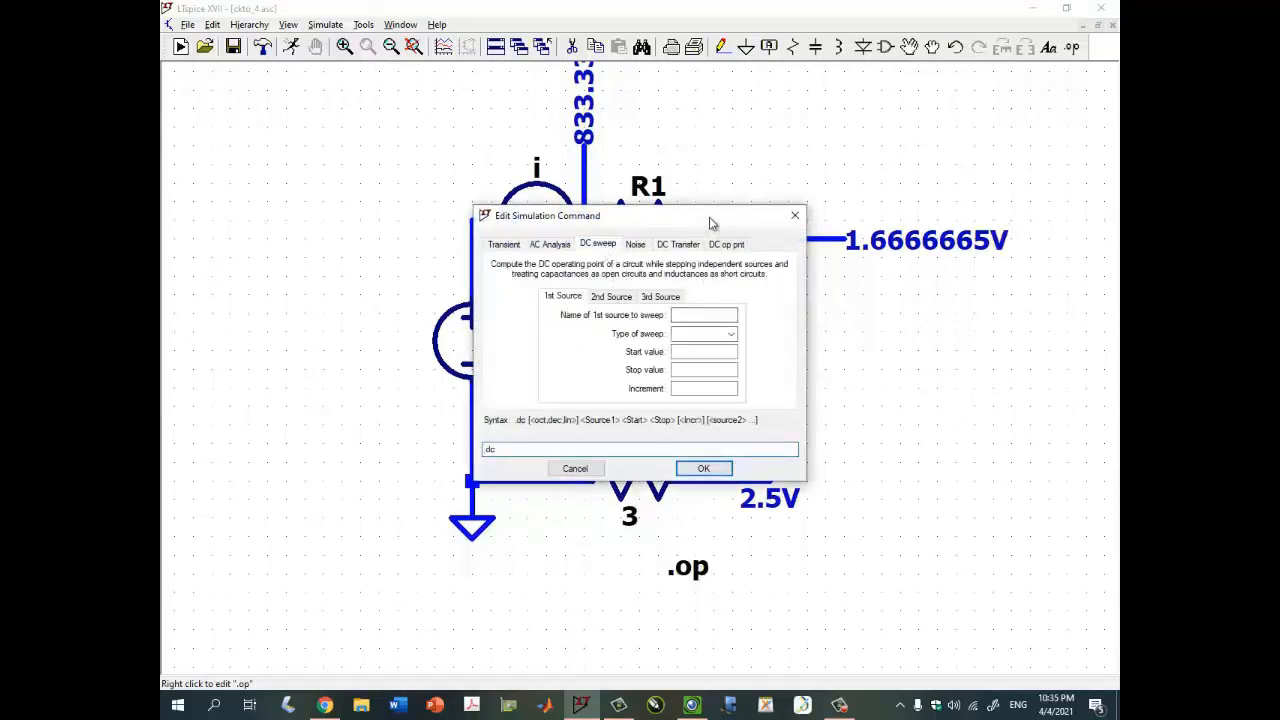
pyautogui.moveTo(711, 222); pyautogui.dragTo(879, 201)
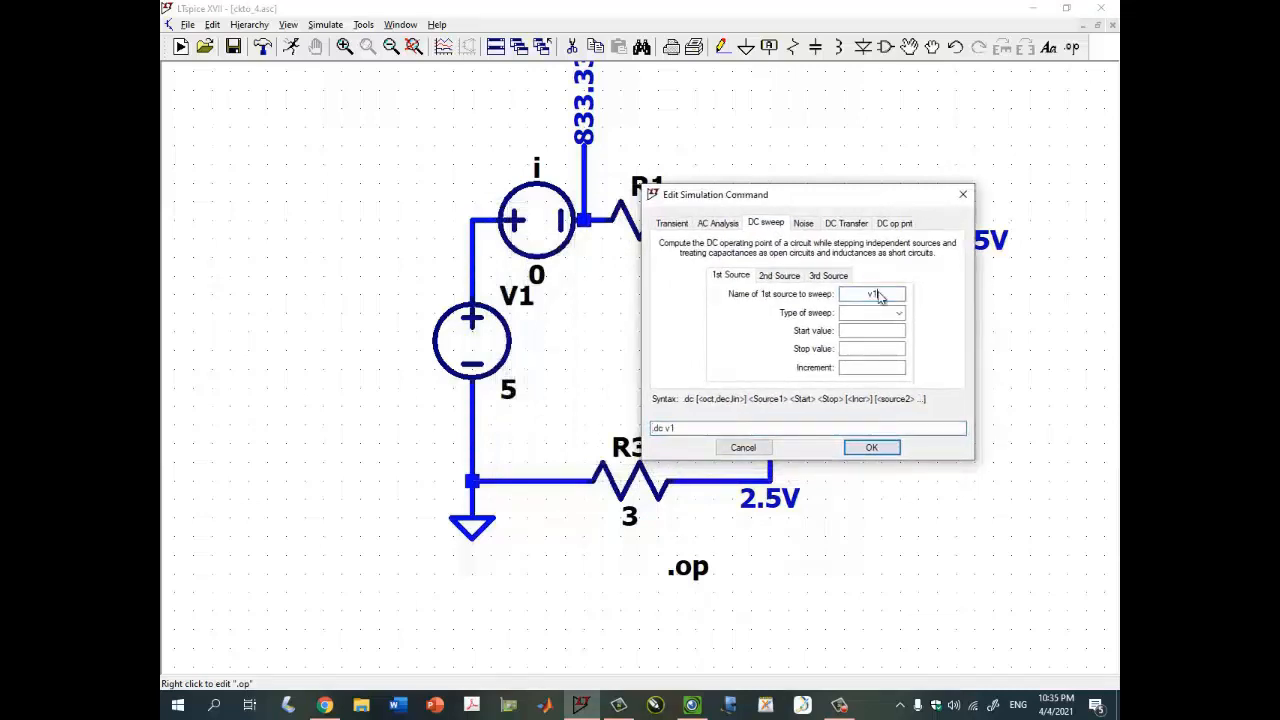
pyautogui.click(900, 313)
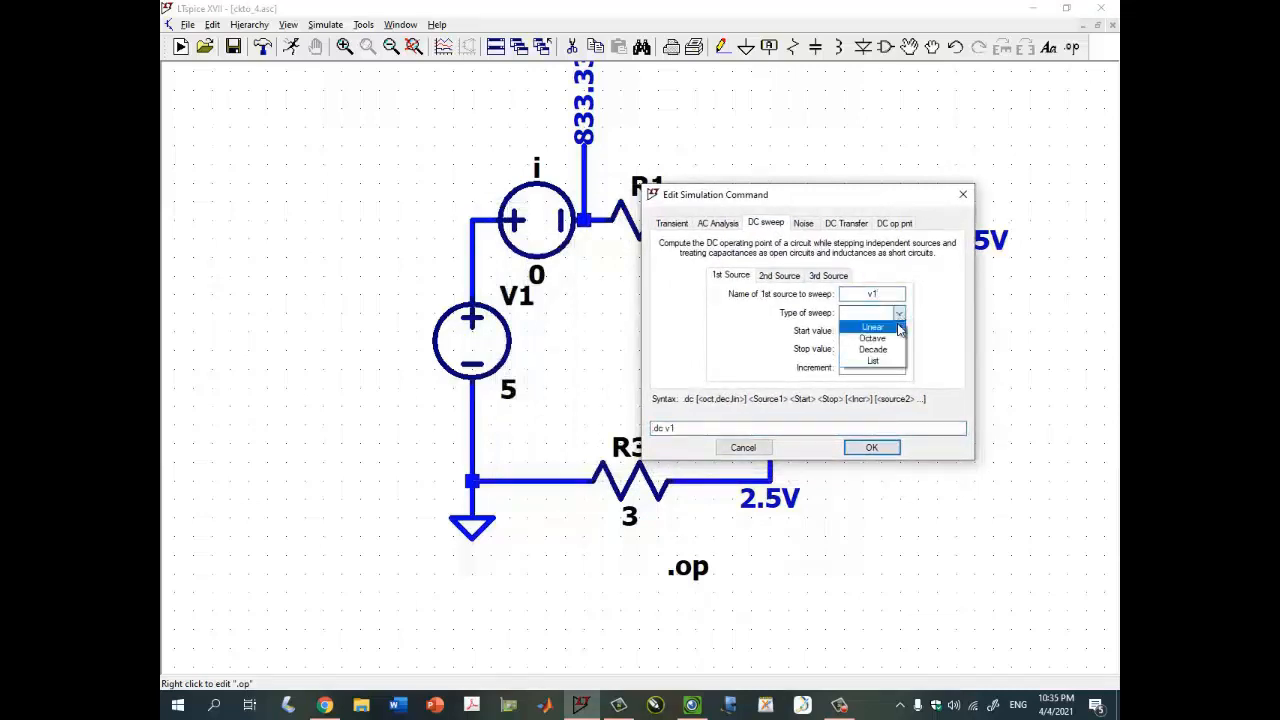
pyautogui.click(887, 331)
pyautogui.click(887, 334)
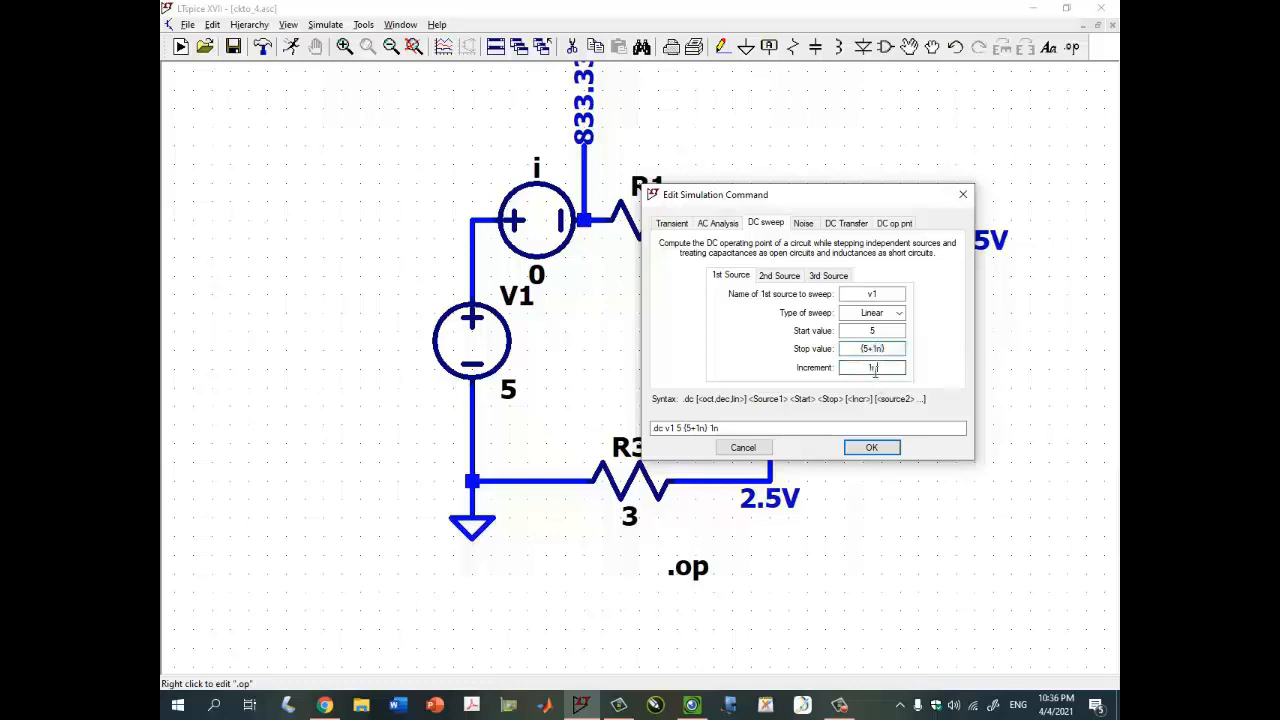
pyautogui.press('Return')
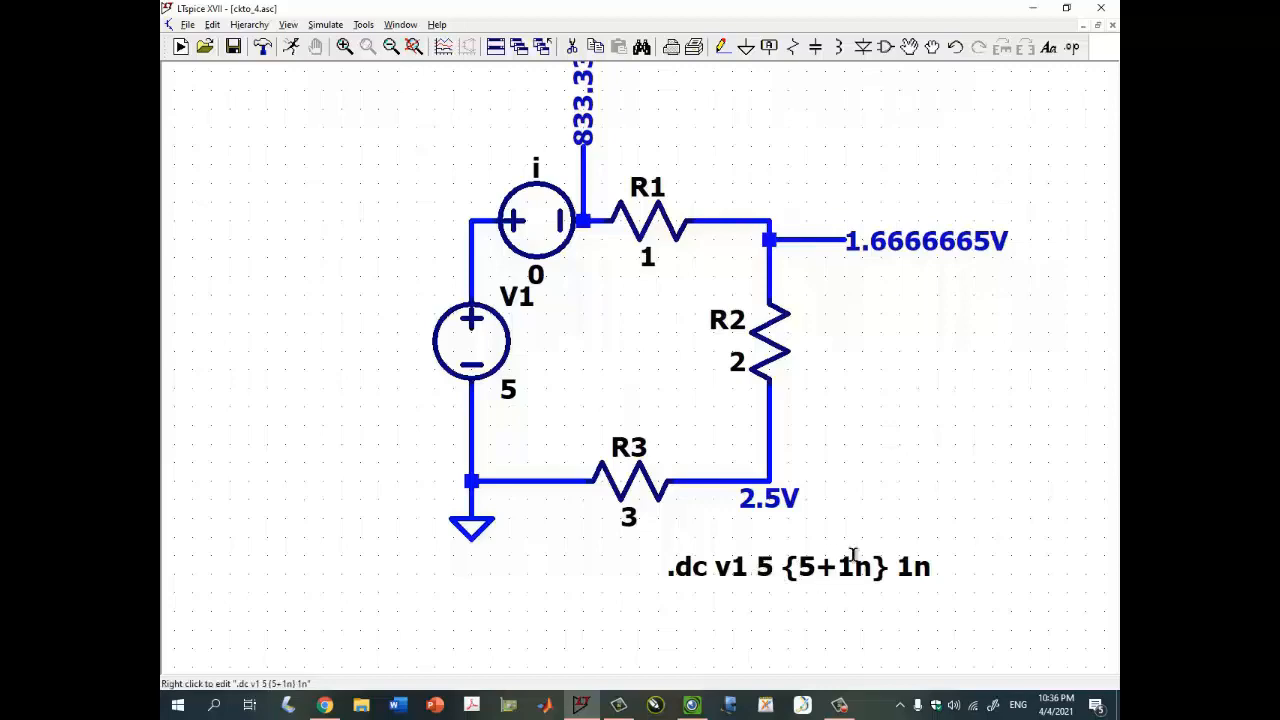
# - Look over the handwritten table in the camera Visualizer once more
pyautogui.click(691, 705)
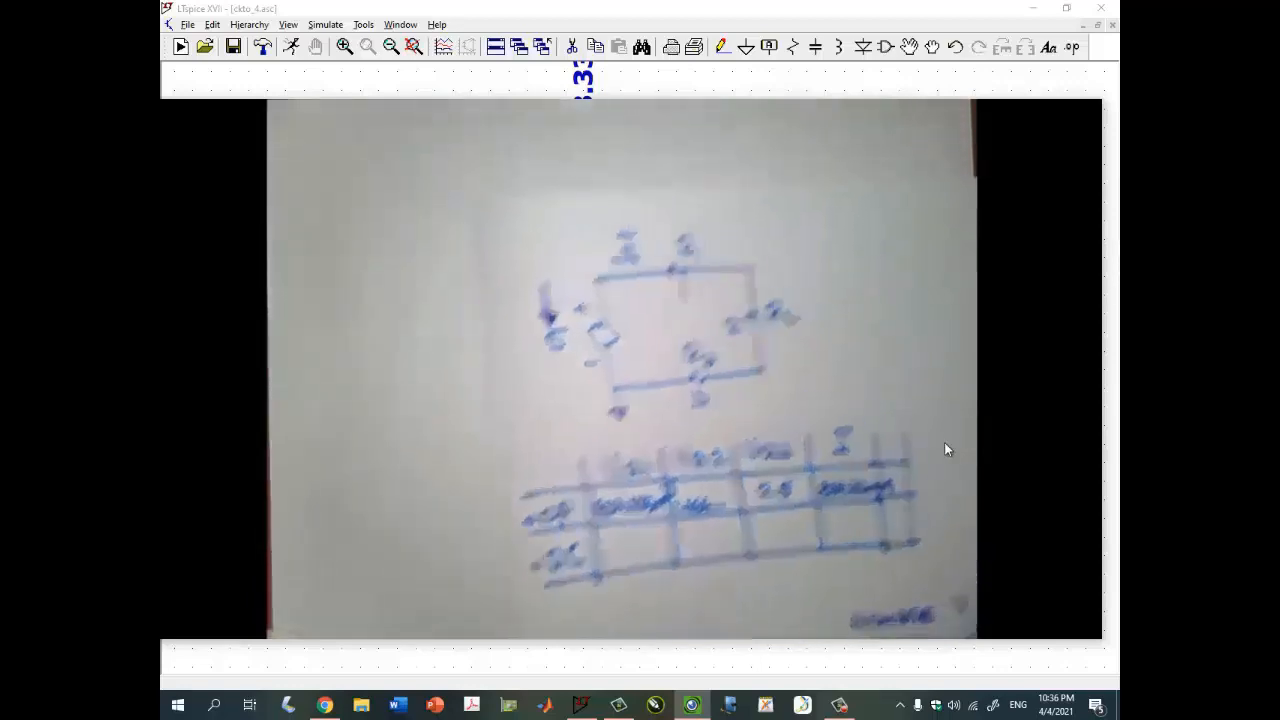
pyautogui.click(1053, 114)
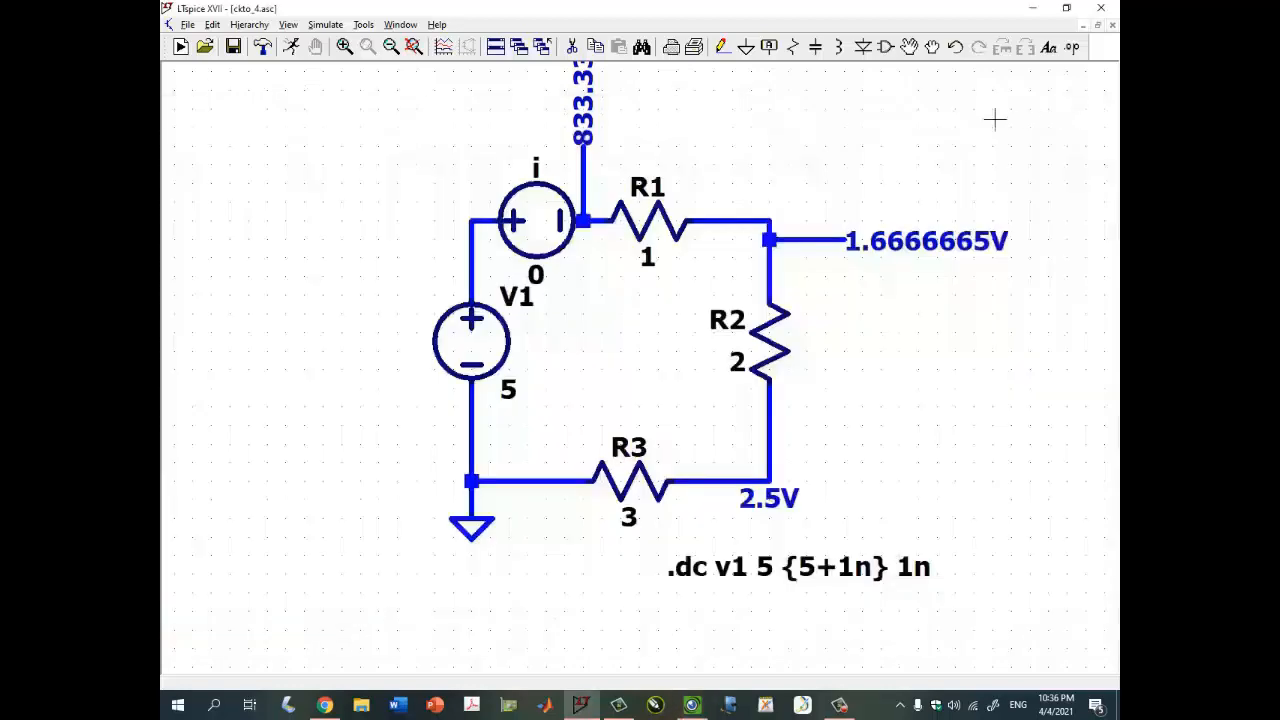
pyautogui.moveTo(872, 140); pyautogui.dragTo(836, 181)
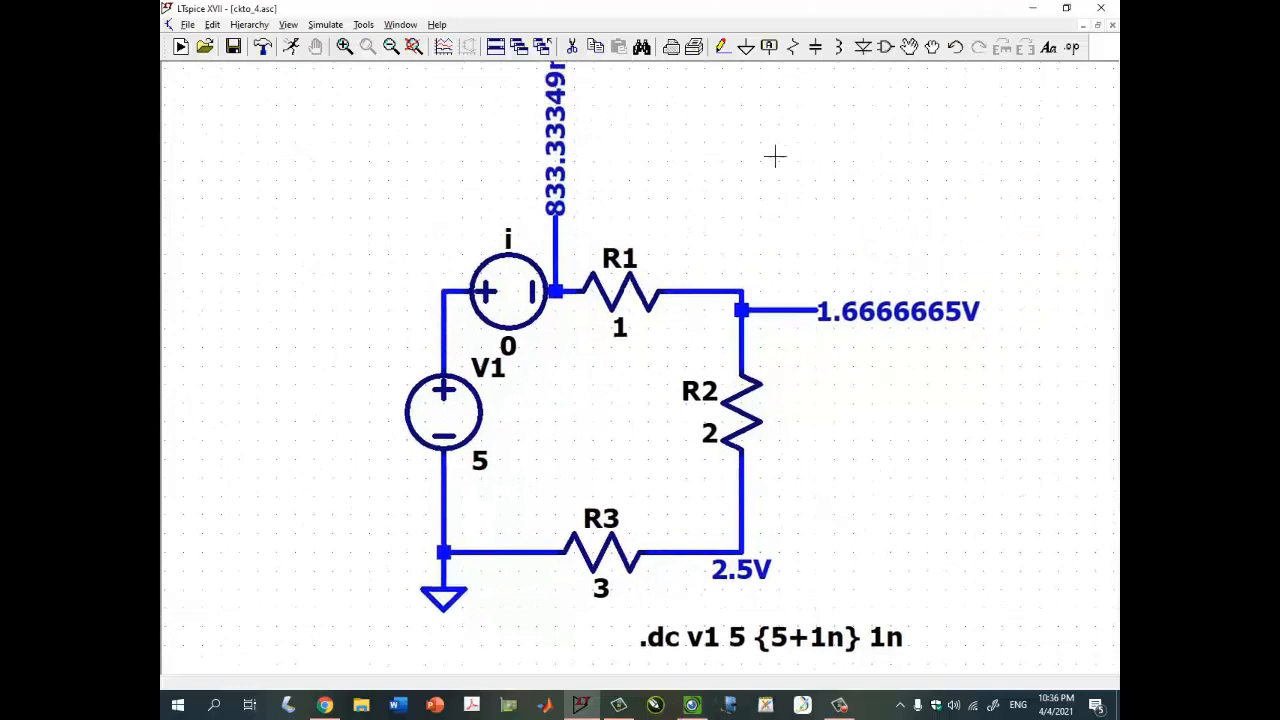
# - Delete the three operating-point voltage labels from the schematic
pyautogui.click(556, 172)
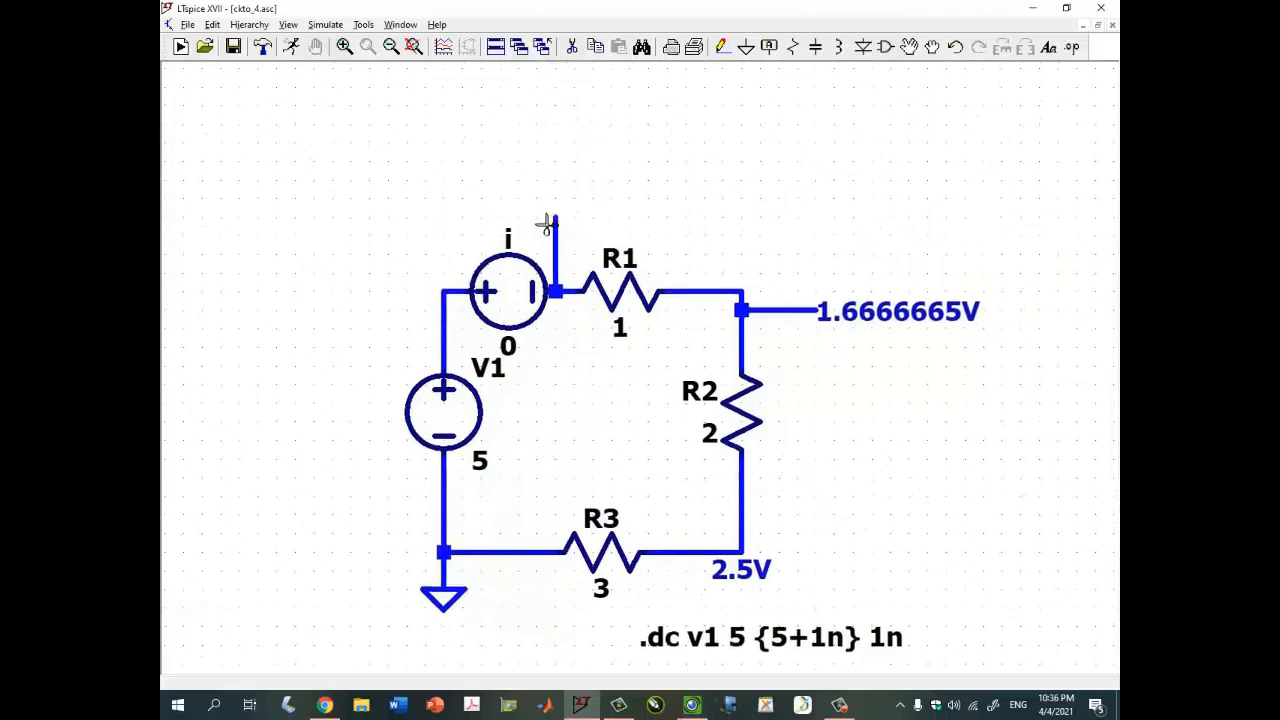
pyautogui.click(800, 311)
pyautogui.click(754, 572)
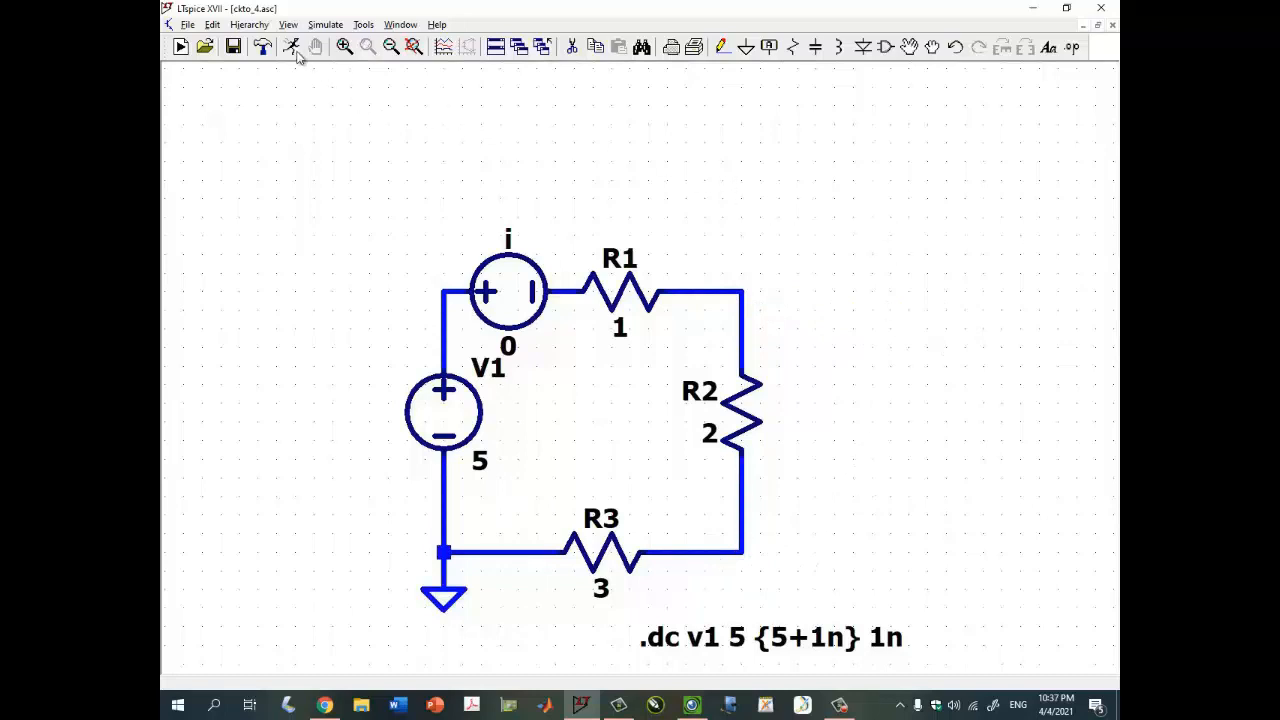
# - Run the DC sweep simulation and maximize, then restore, the empty plot window
pyautogui.click(290, 48)
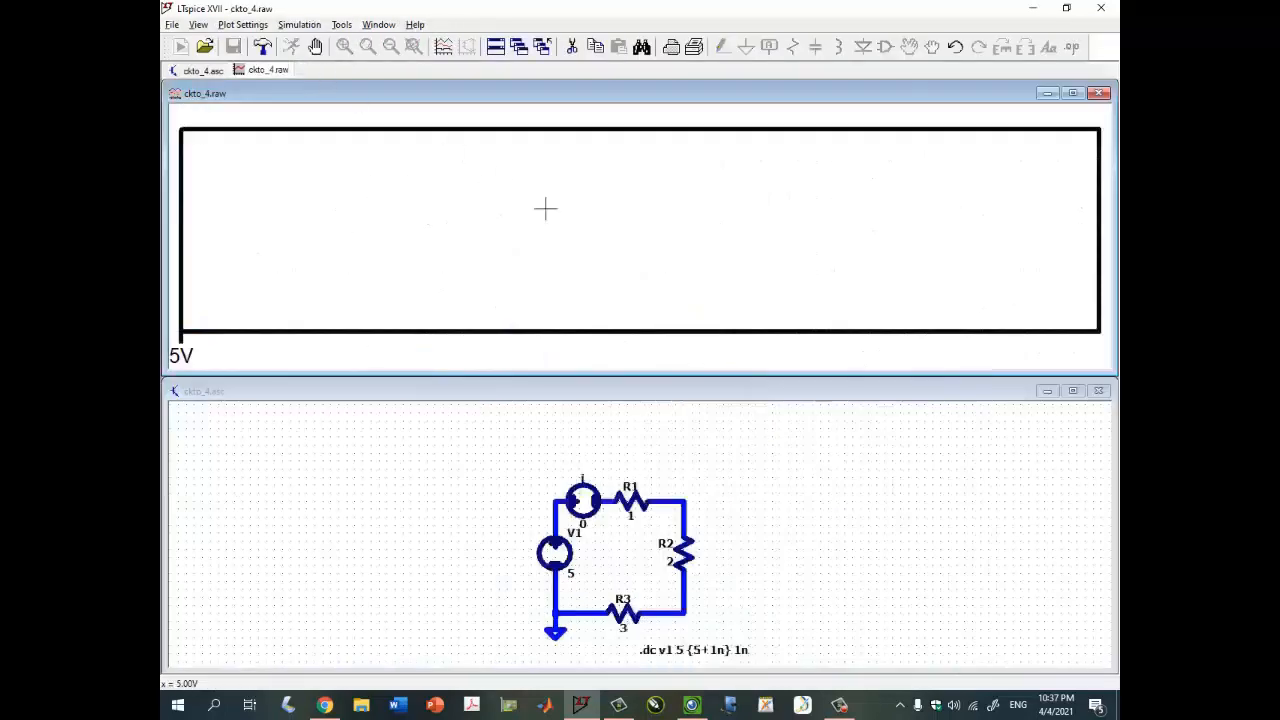
pyautogui.click(1072, 92)
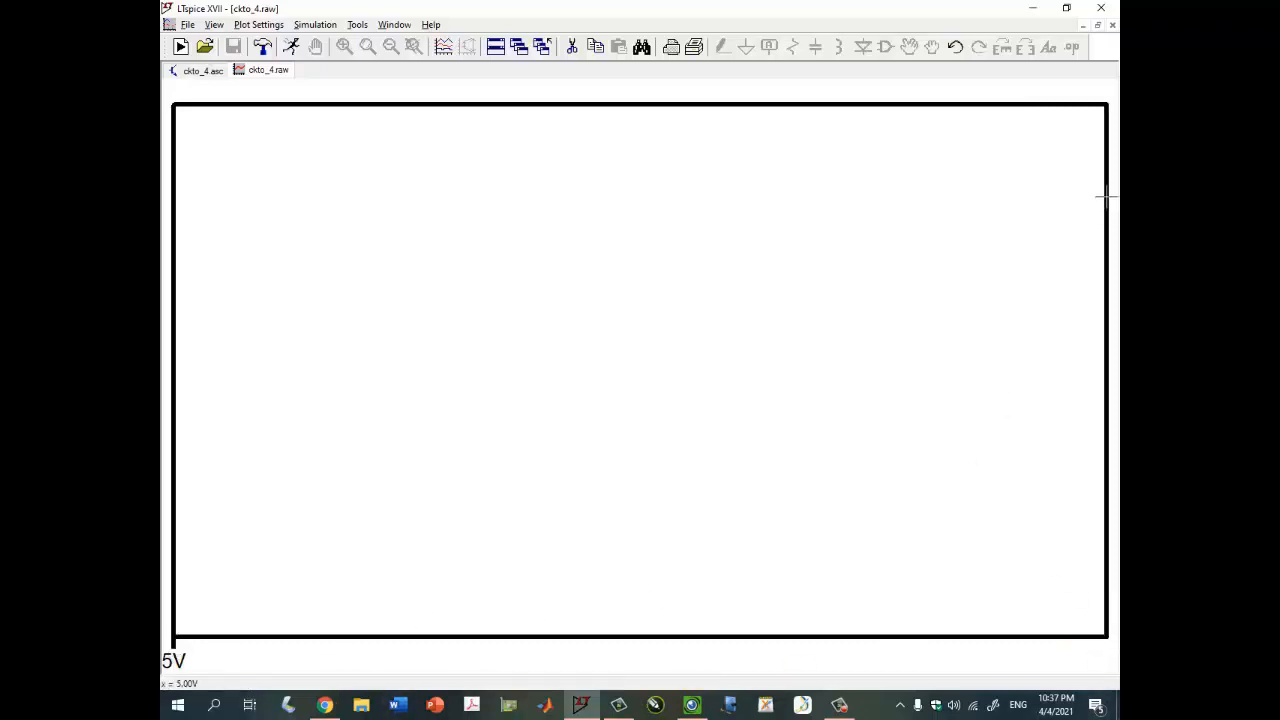
pyautogui.click(1098, 26)
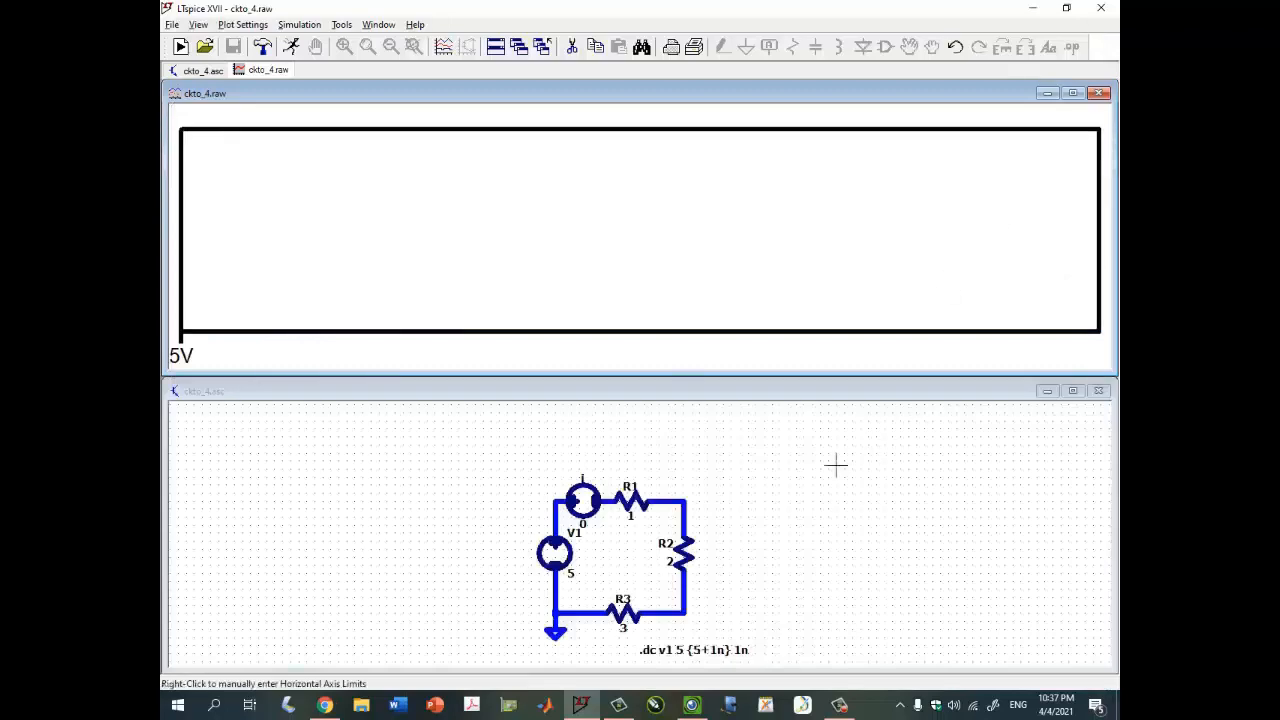
# - Plot the voltage across R1 by probing between its two nodes
pyautogui.moveTo(826, 460); pyautogui.dragTo(779, 443)
pyautogui.scroll(1, 560, 543)
pyautogui.scroll(1, 560, 543)
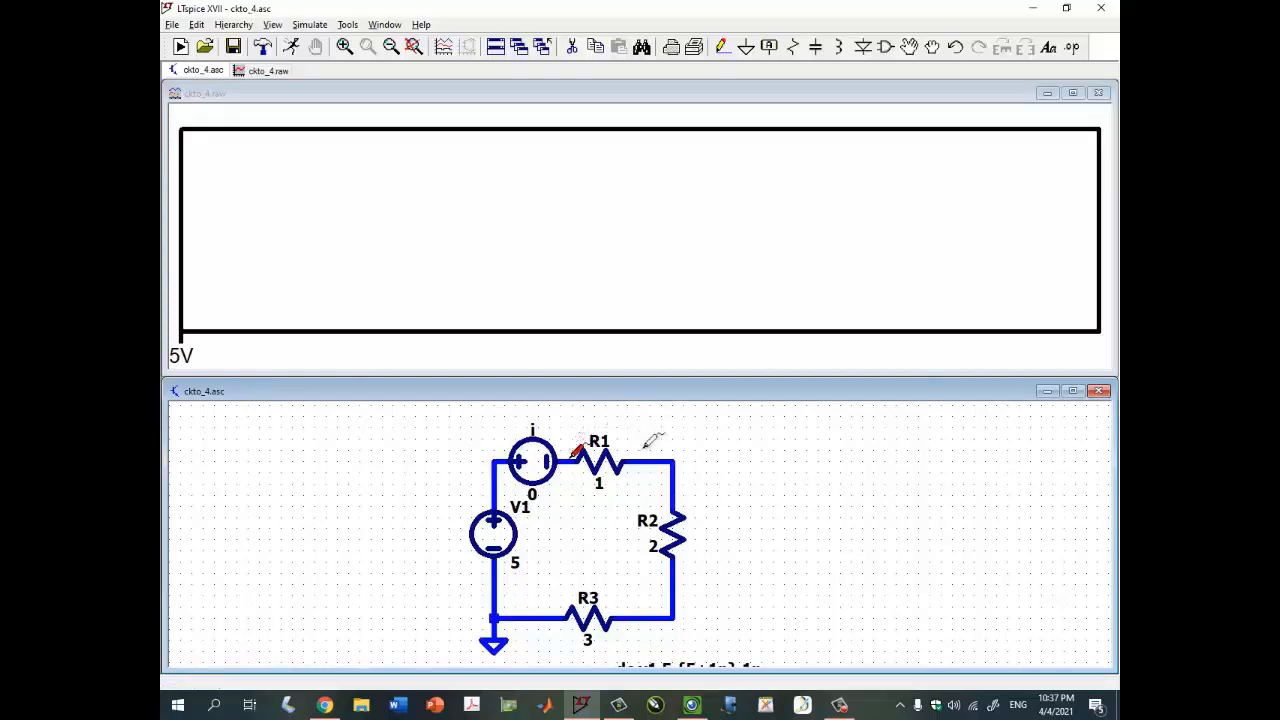
pyautogui.moveTo(653, 454); pyautogui.dragTo(650, 461)
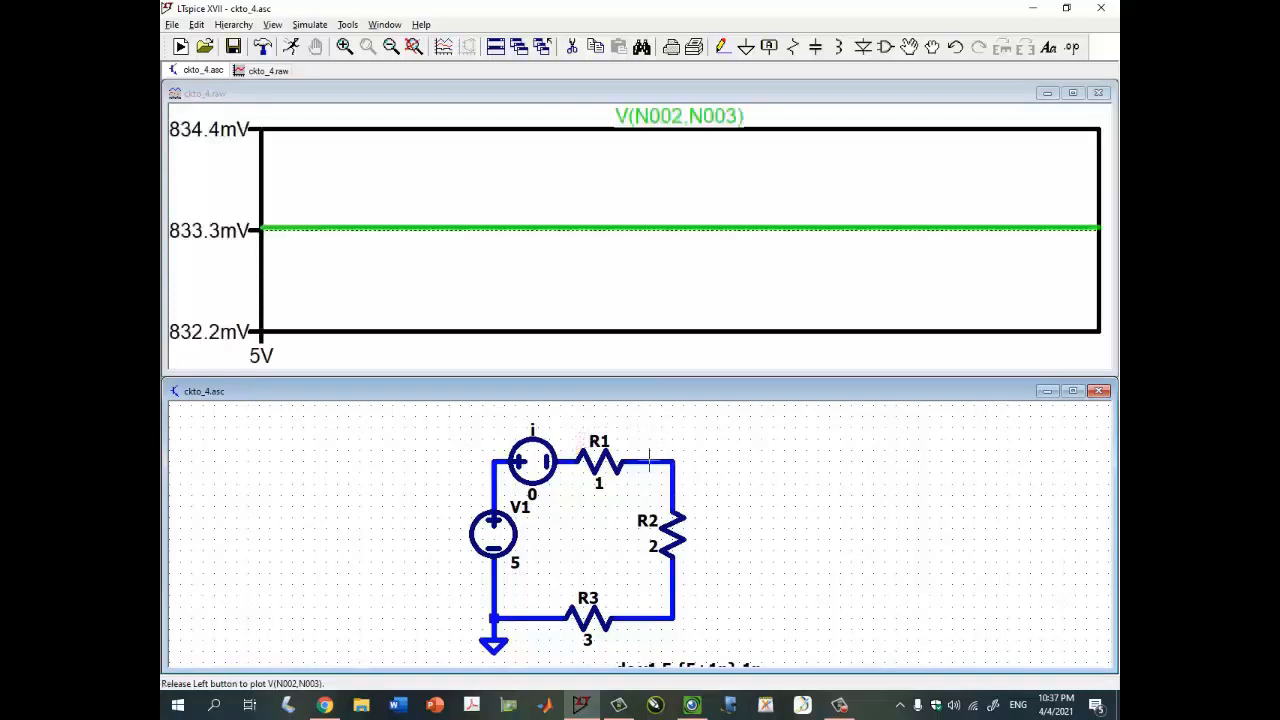
# - Read the R1 voltage with a cursor on the V(N002,N003) trace in the maximized plot
pyautogui.click(985, 105)
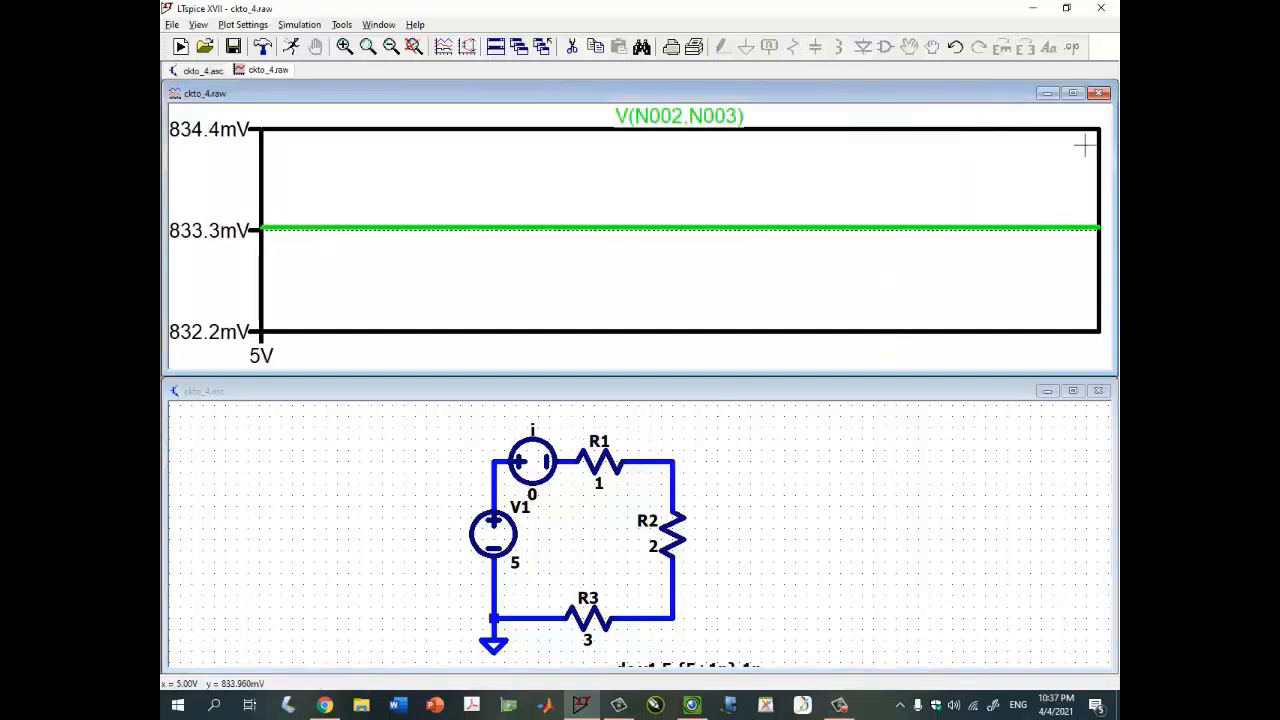
pyautogui.click(1072, 93)
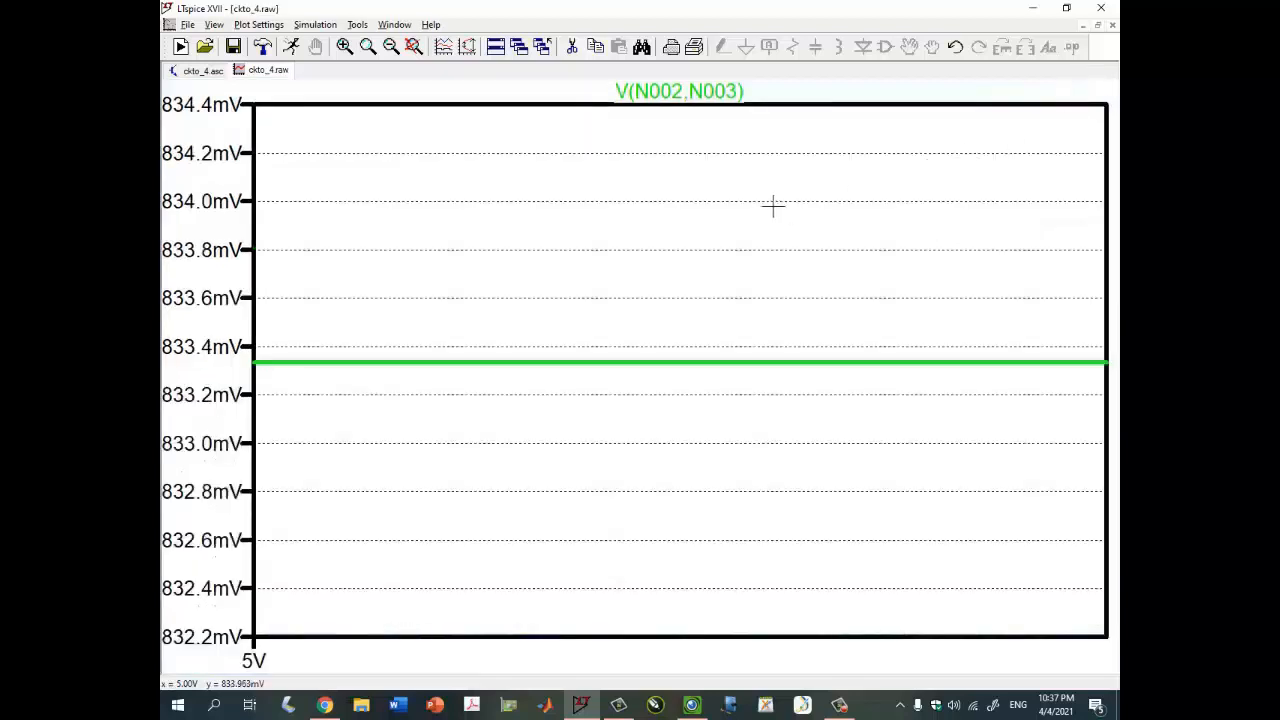
pyautogui.click(710, 93)
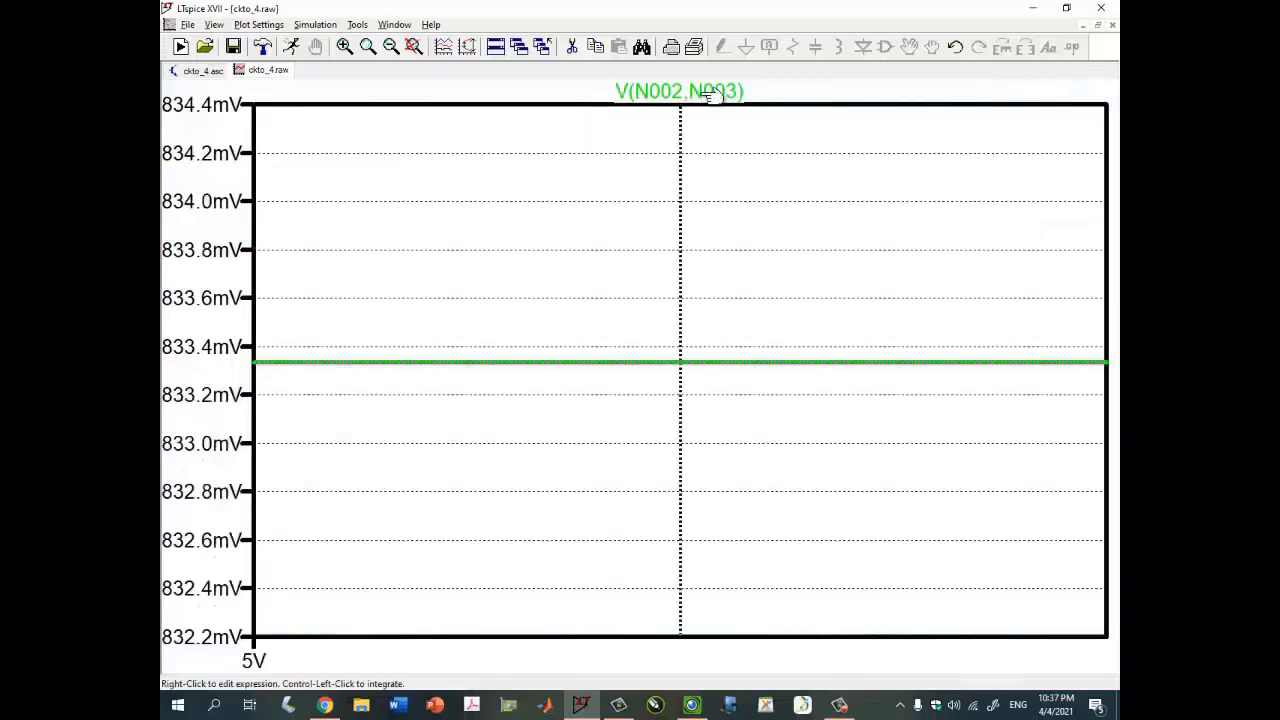
pyautogui.moveTo(948, 556); pyautogui.dragTo(830, 432)
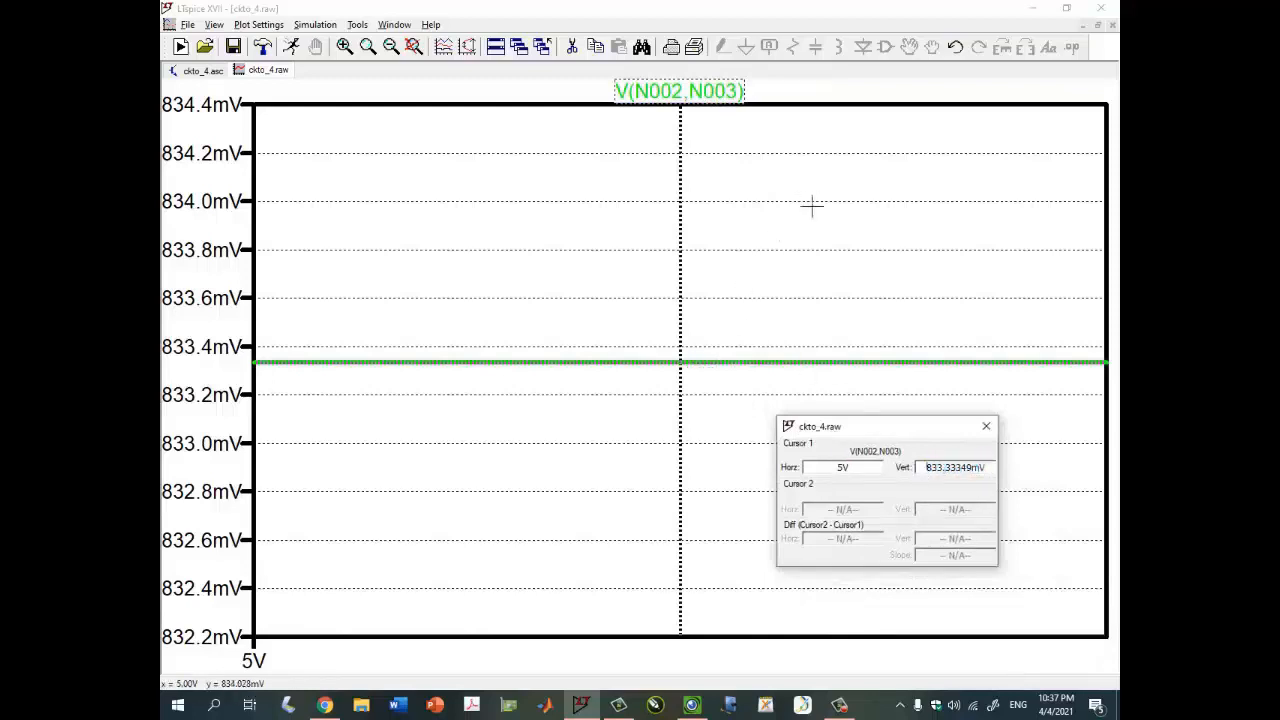
pyautogui.click(986, 426)
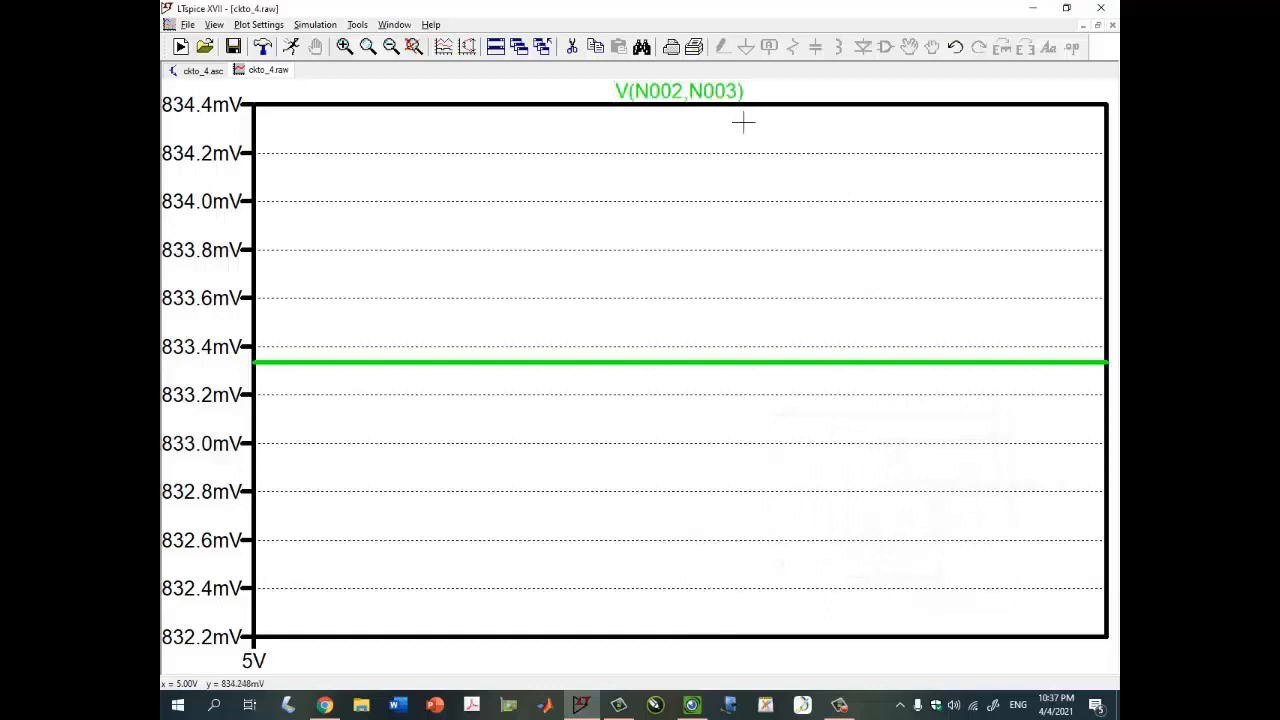
pyautogui.click(702, 90)
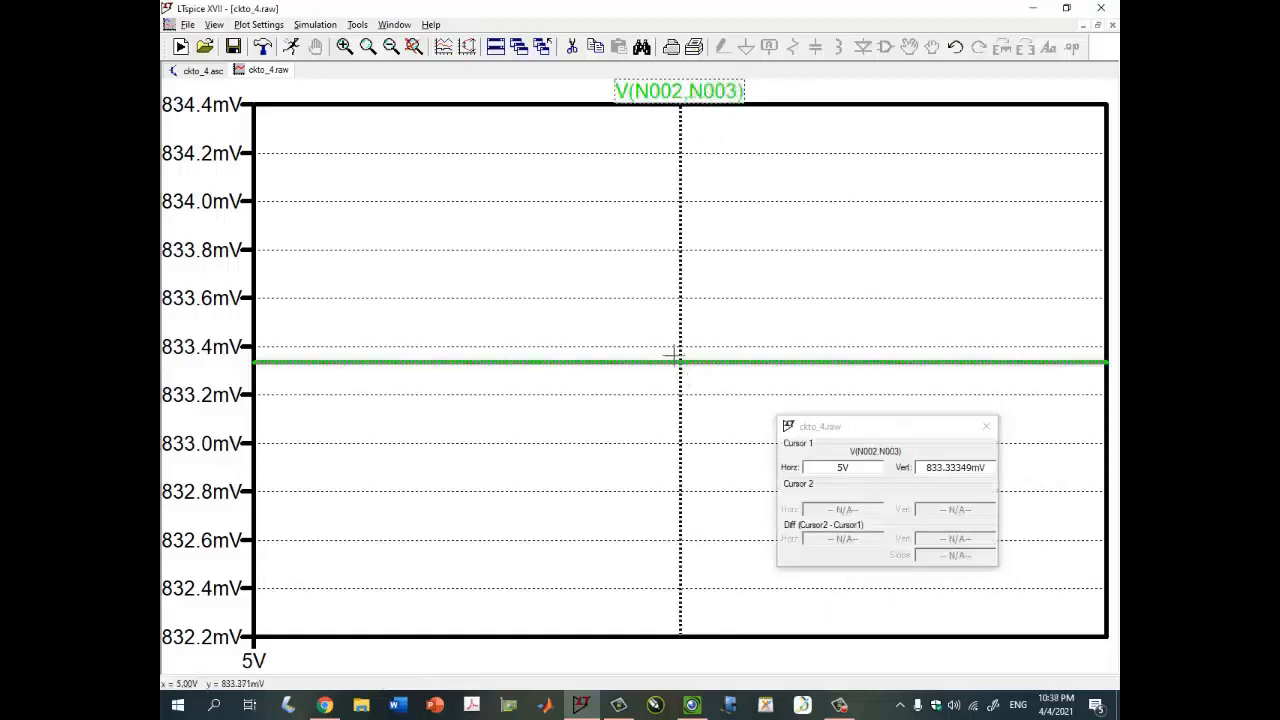
pyautogui.moveTo(674, 355); pyautogui.dragTo(796, 358)
pyautogui.doubleClick(853, 467)
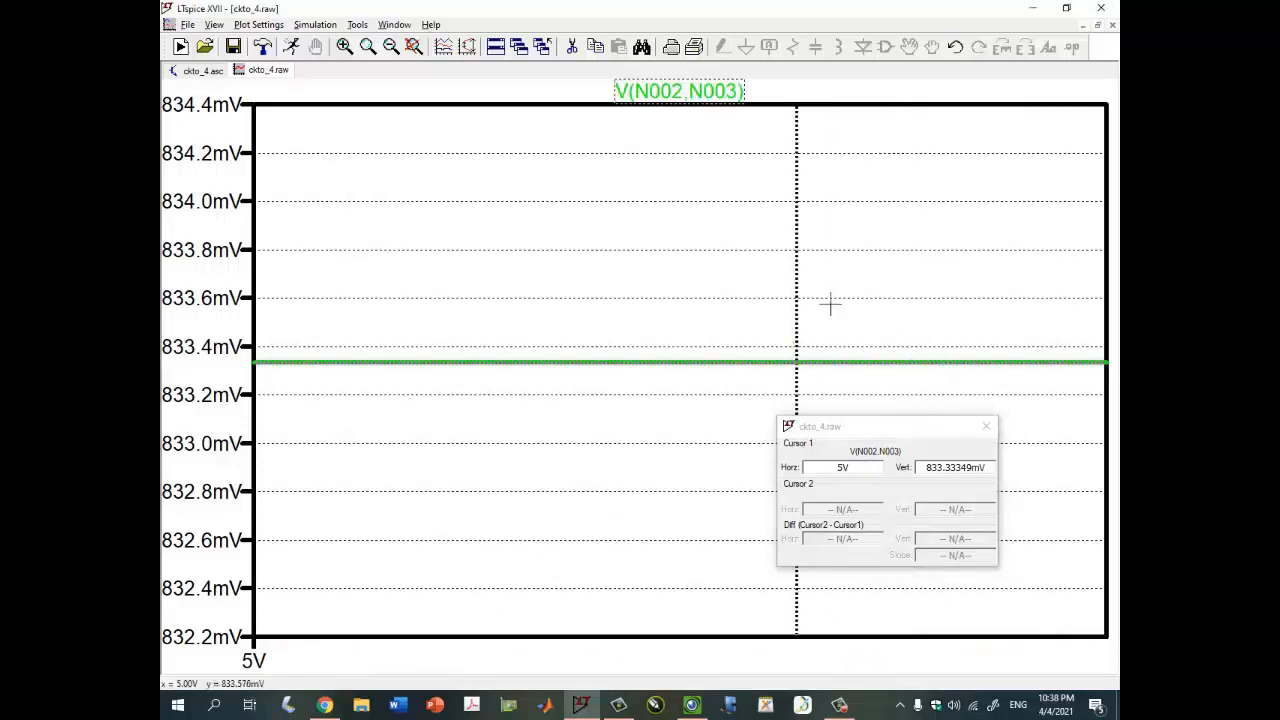
pyautogui.moveTo(795, 364); pyautogui.dragTo(339, 376)
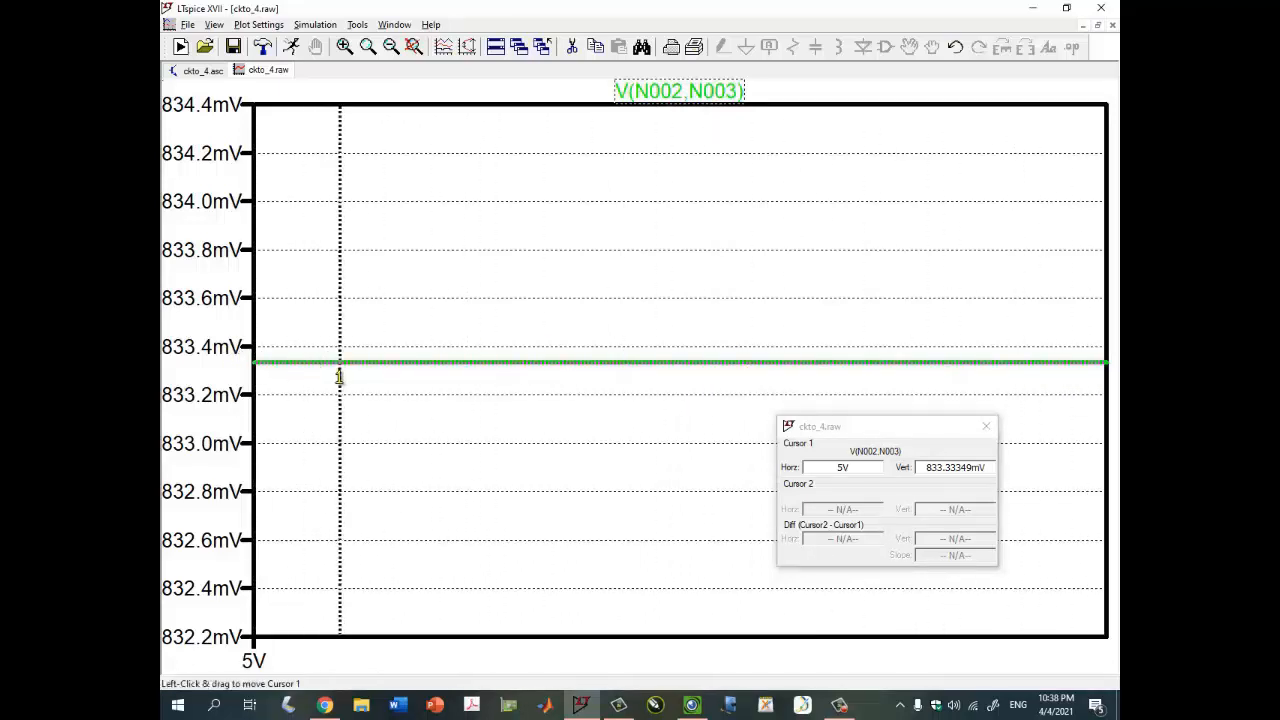
# - Check the handwritten results table in the camera Visualizer
pyautogui.click(691, 705)
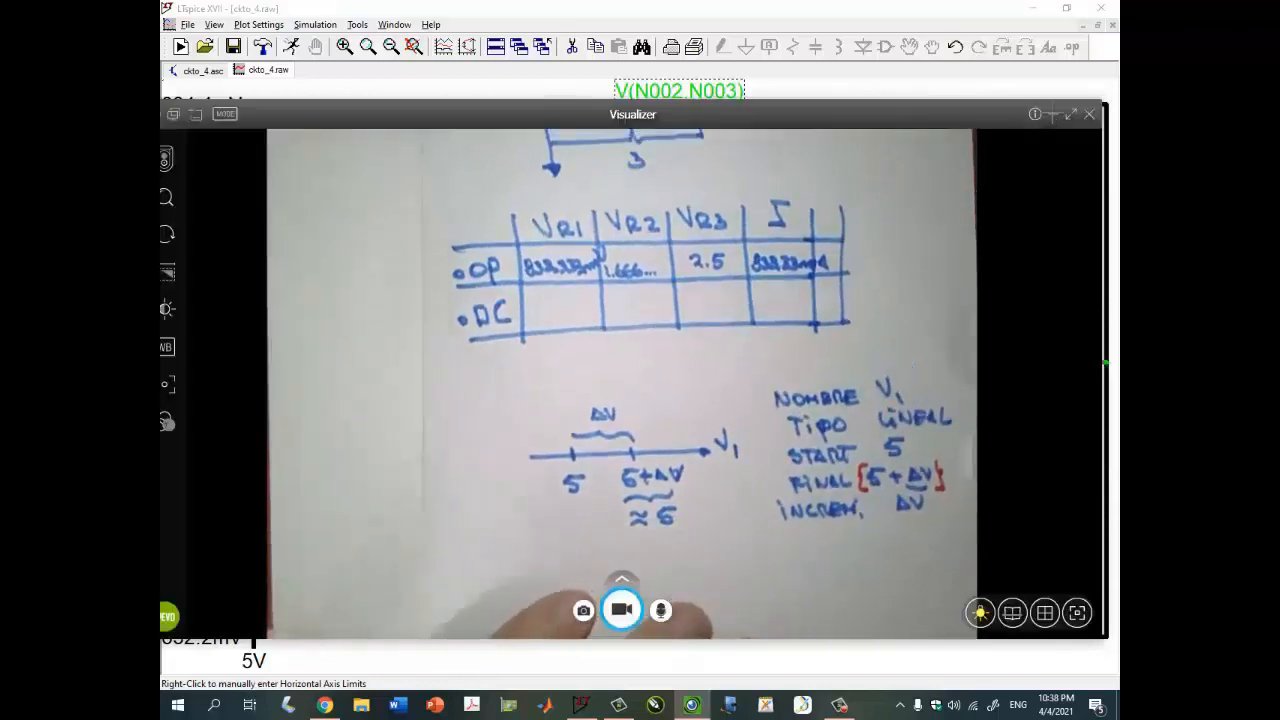
pyautogui.click(1053, 114)
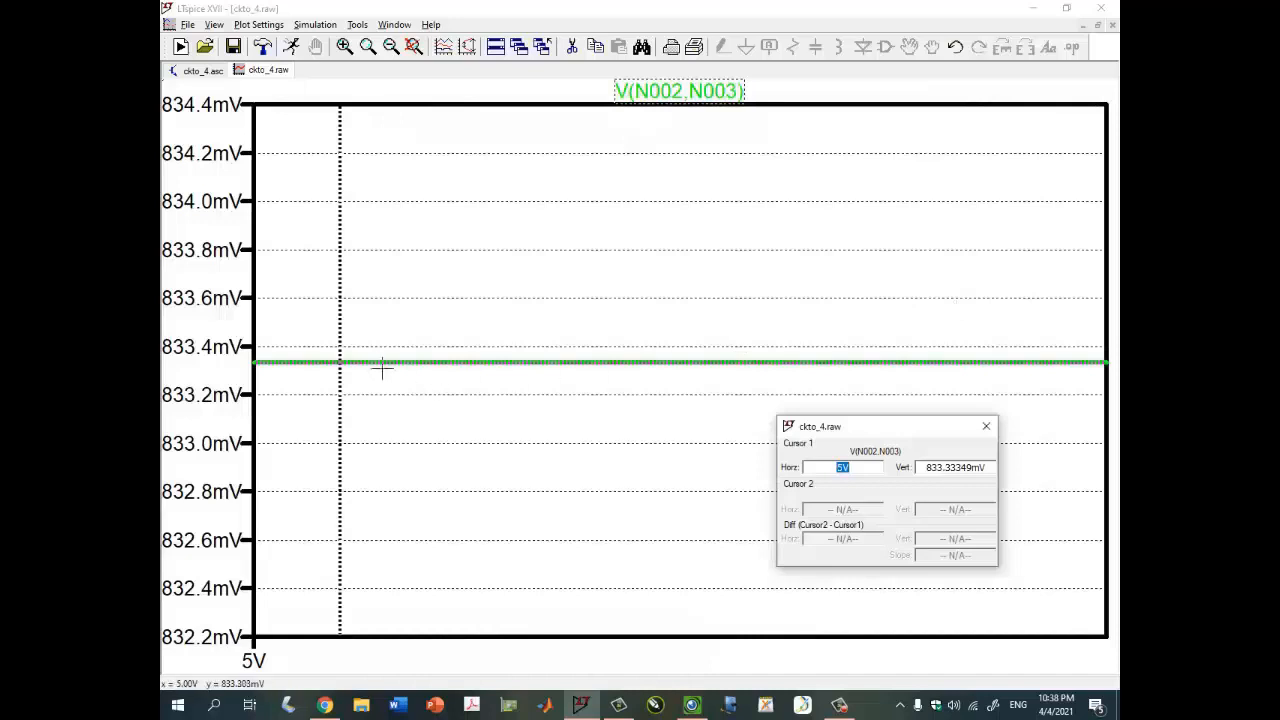
# - Reposition the cursor on the R1 voltage trace and select its vertical reading
pyautogui.click(340, 362)
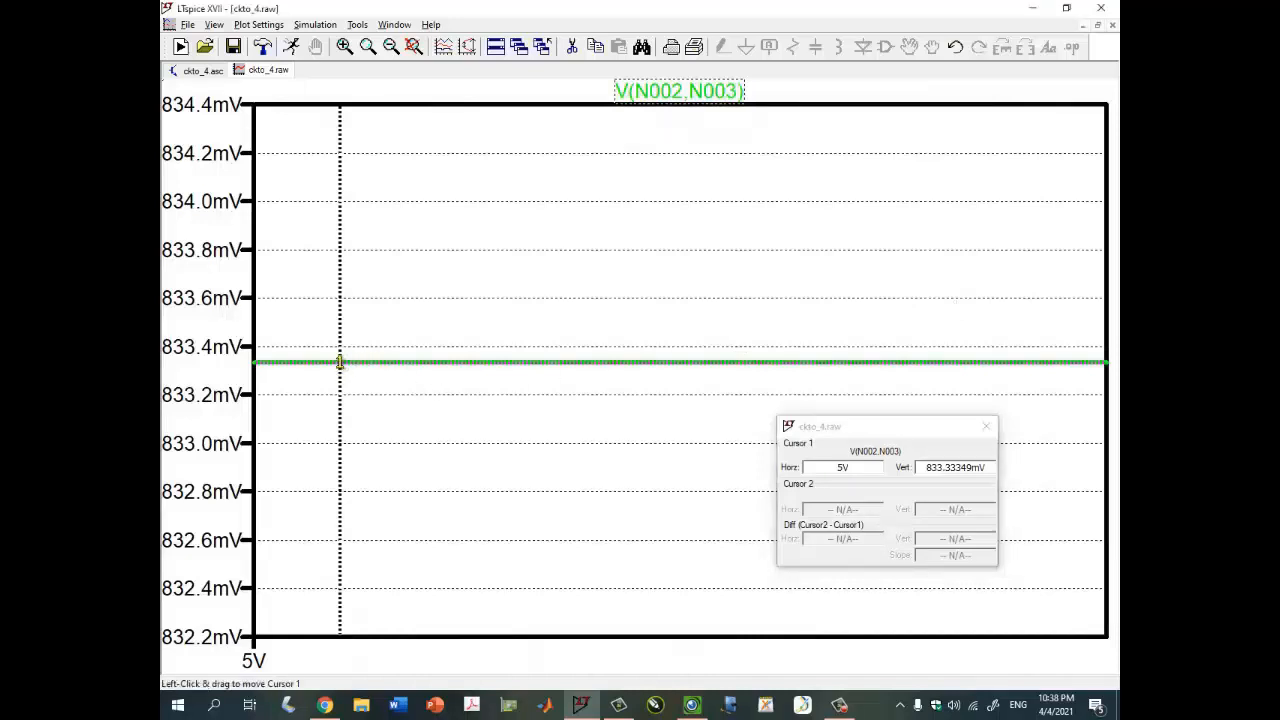
pyautogui.moveTo(340, 362); pyautogui.dragTo(709, 362)
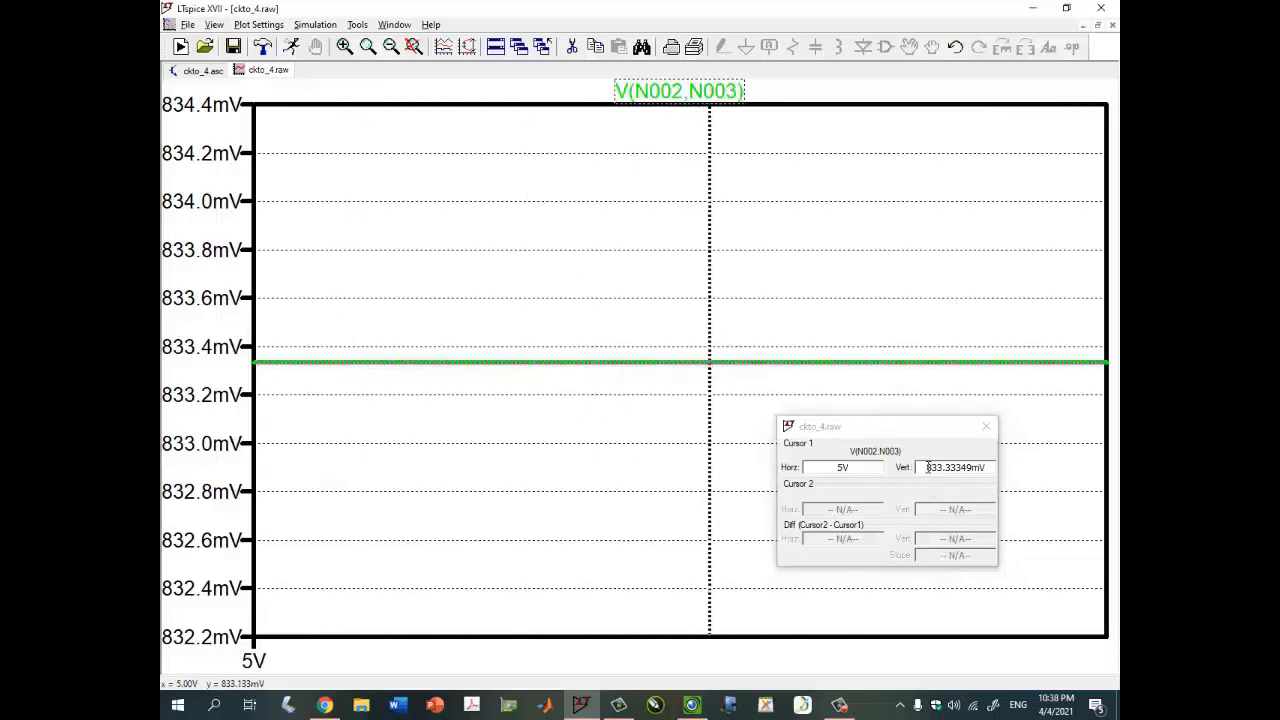
pyautogui.moveTo(927, 467); pyautogui.dragTo(961, 467)
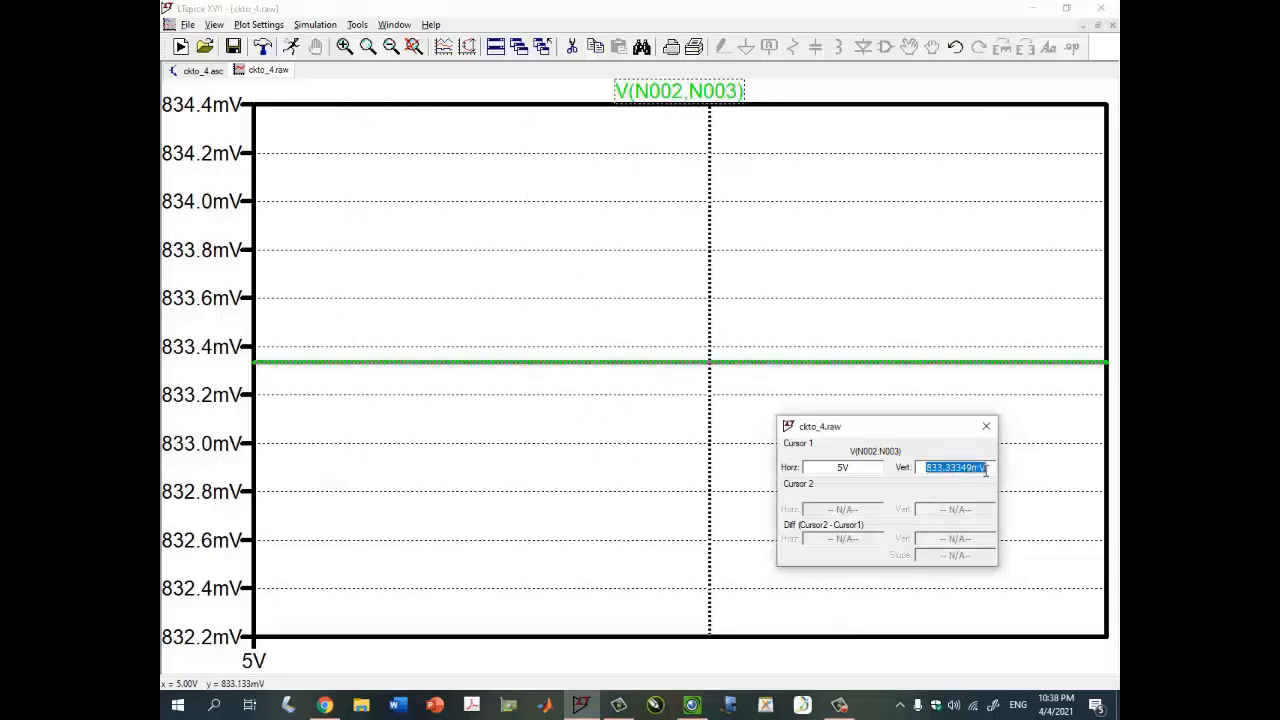
# - Look over the handwritten table in the camera Visualizer again
pyautogui.click(692, 705)
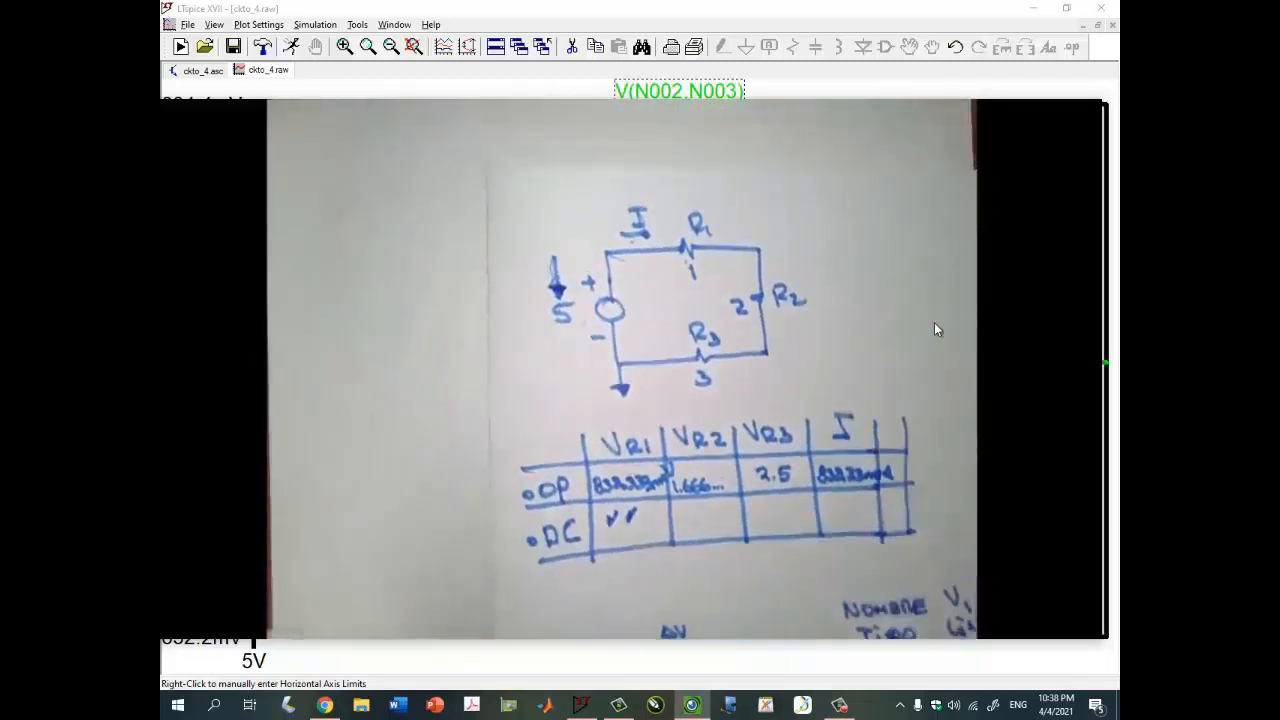
pyautogui.click(1089, 114)
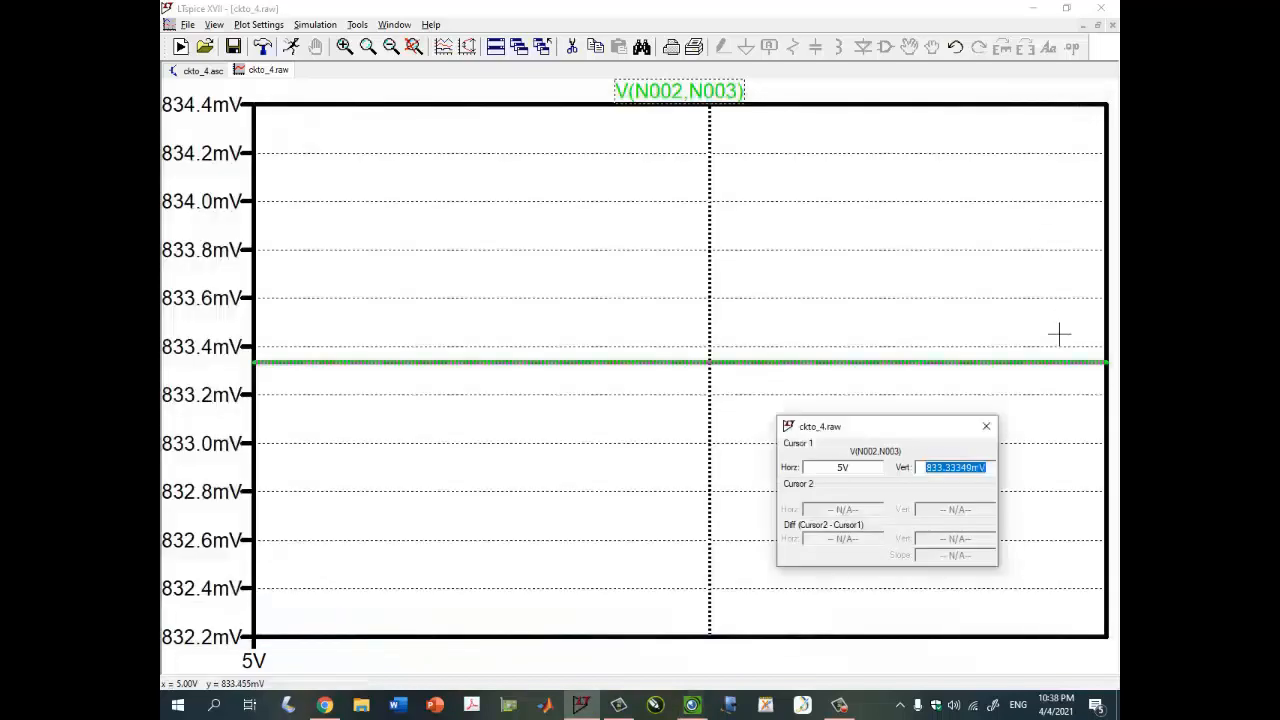
# - Close the cursor readout and plot the voltage across R2 by probing between its two nodes
pyautogui.click(986, 430)
pyautogui.click(1097, 24)
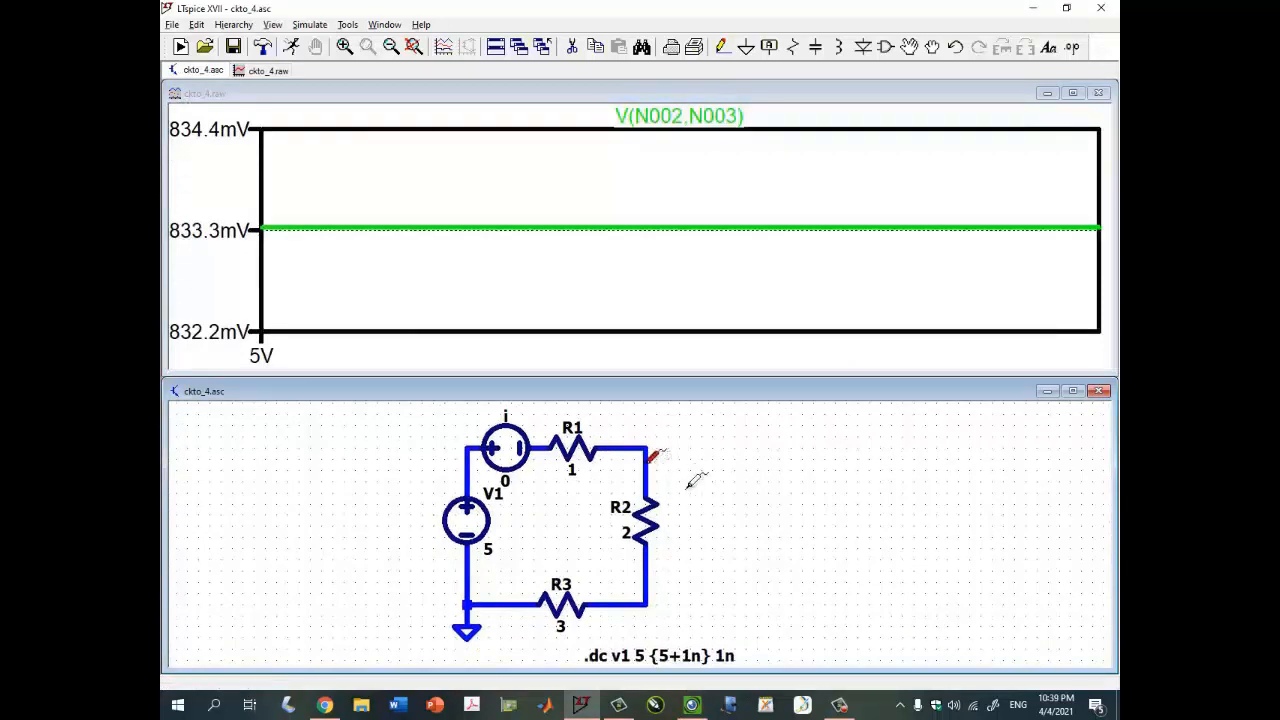
pyautogui.moveTo(657, 566); pyautogui.dragTo(647, 571)
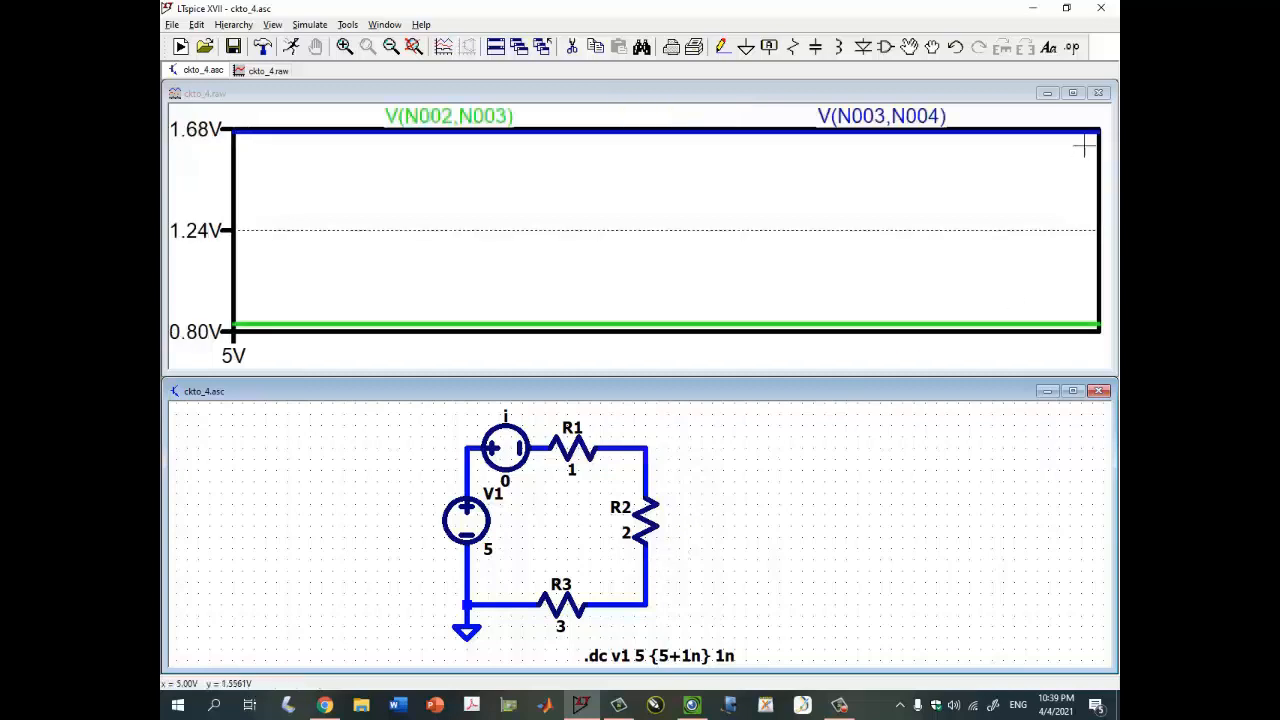
# - Read the R2 voltage with a cursor on the V(N003,N004) trace in the maximized plot
pyautogui.click(1072, 92)
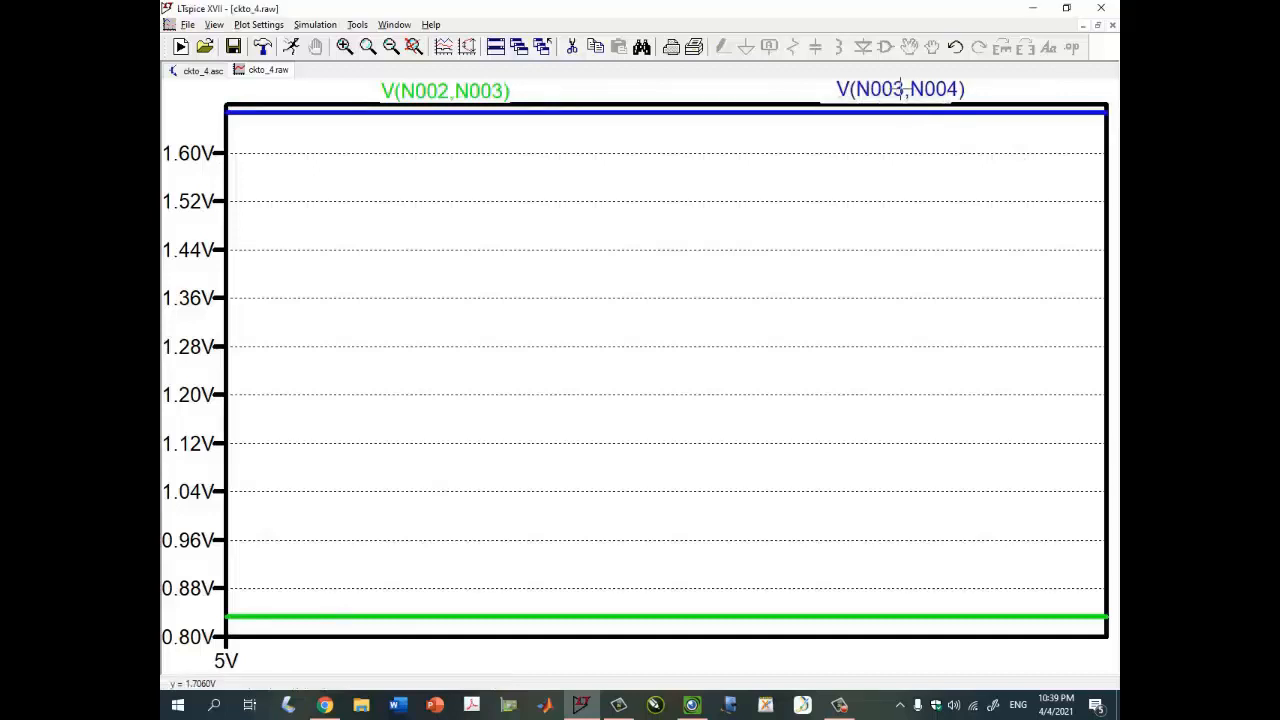
pyautogui.click(913, 90)
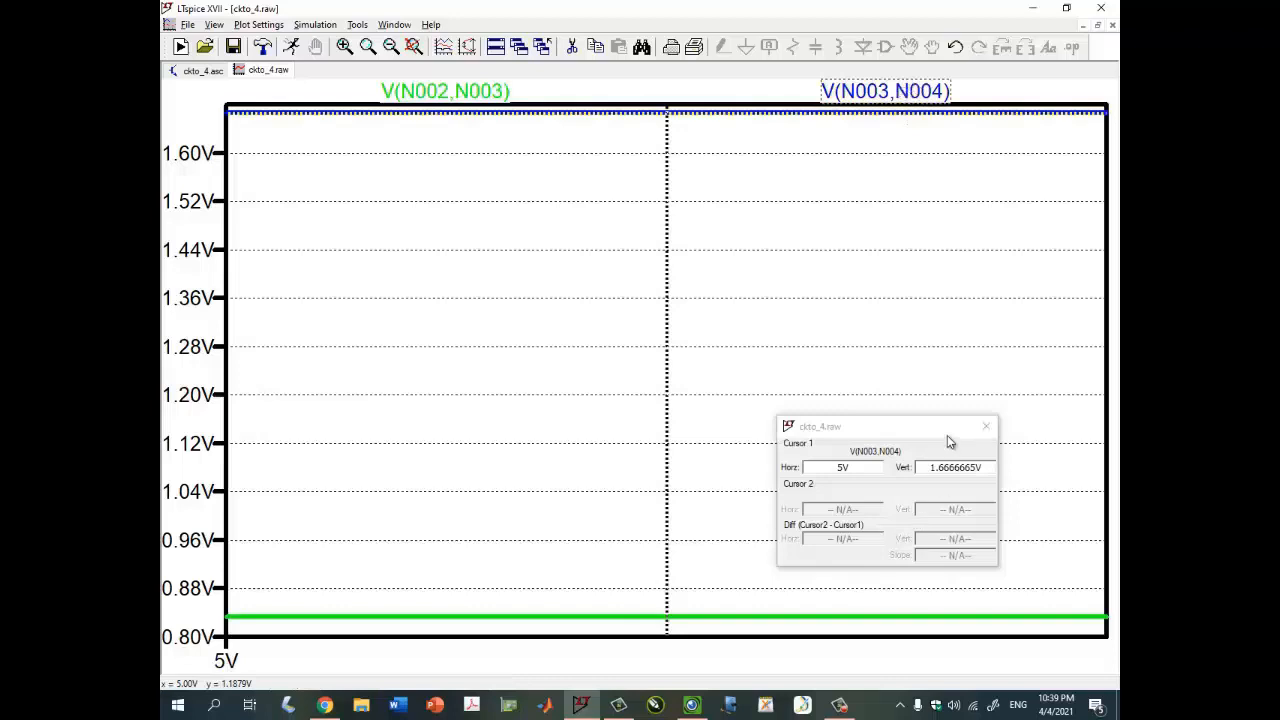
pyautogui.moveTo(943, 426); pyautogui.dragTo(855, 252)
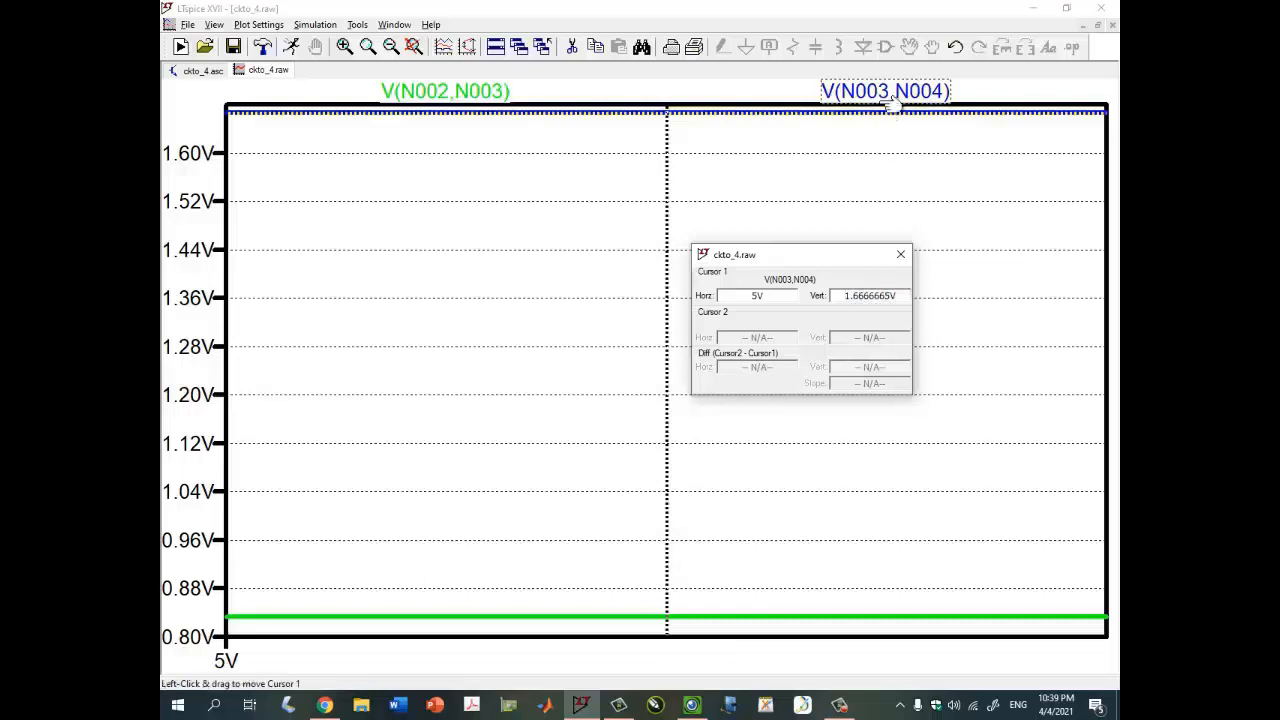
pyautogui.click(901, 254)
pyautogui.click(1097, 25)
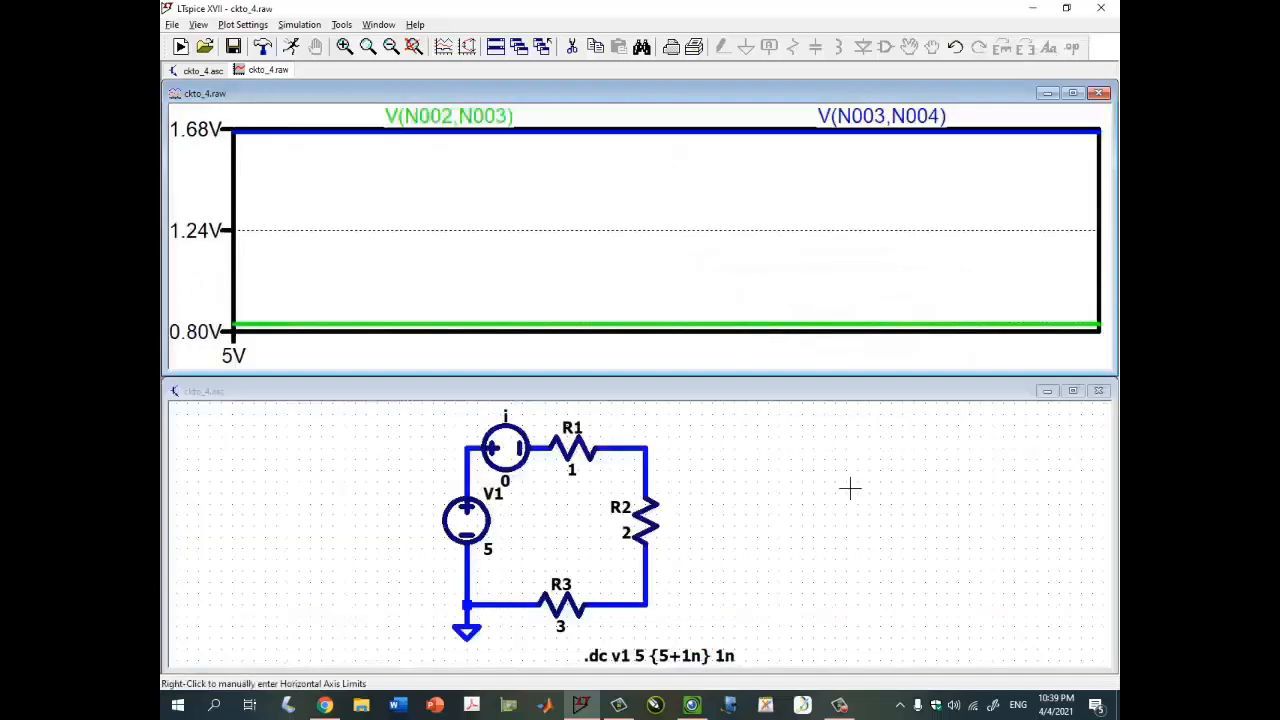
# - Check the handwritten results table in the camera Visualizer once more
pyautogui.click(700, 708)
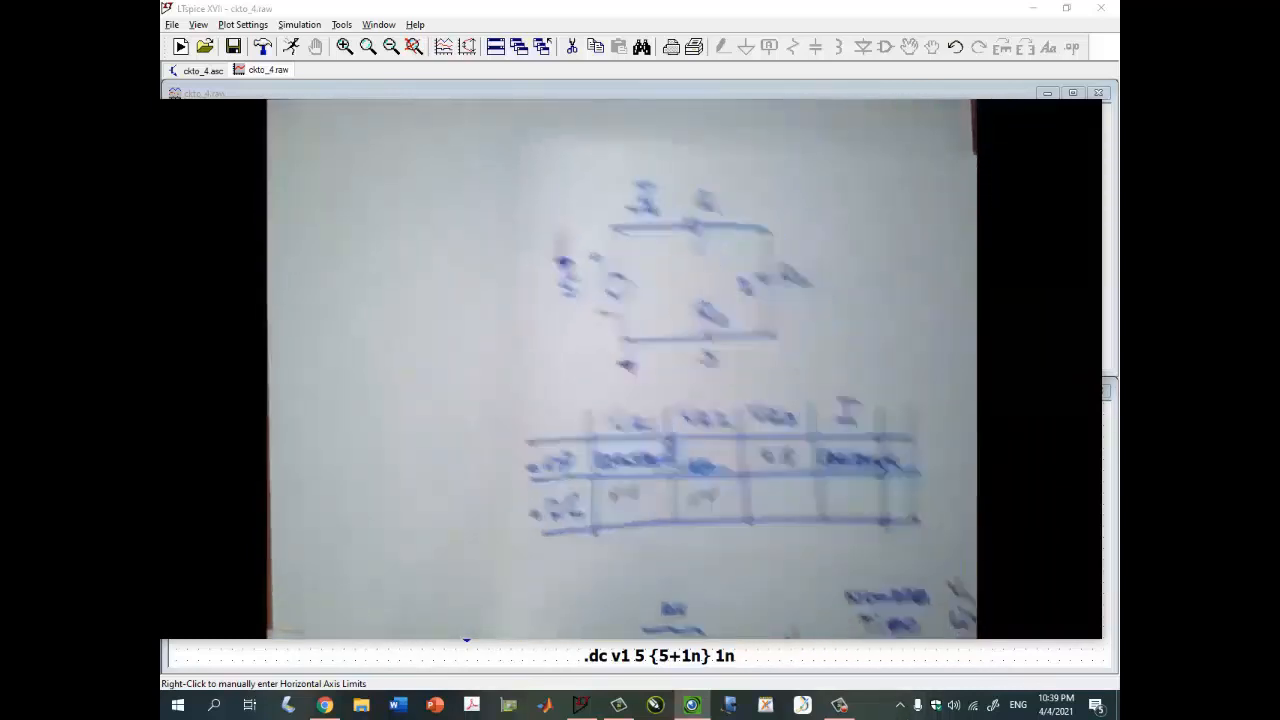
pyautogui.moveTo(1078, 189)
pyautogui.click(1053, 114)
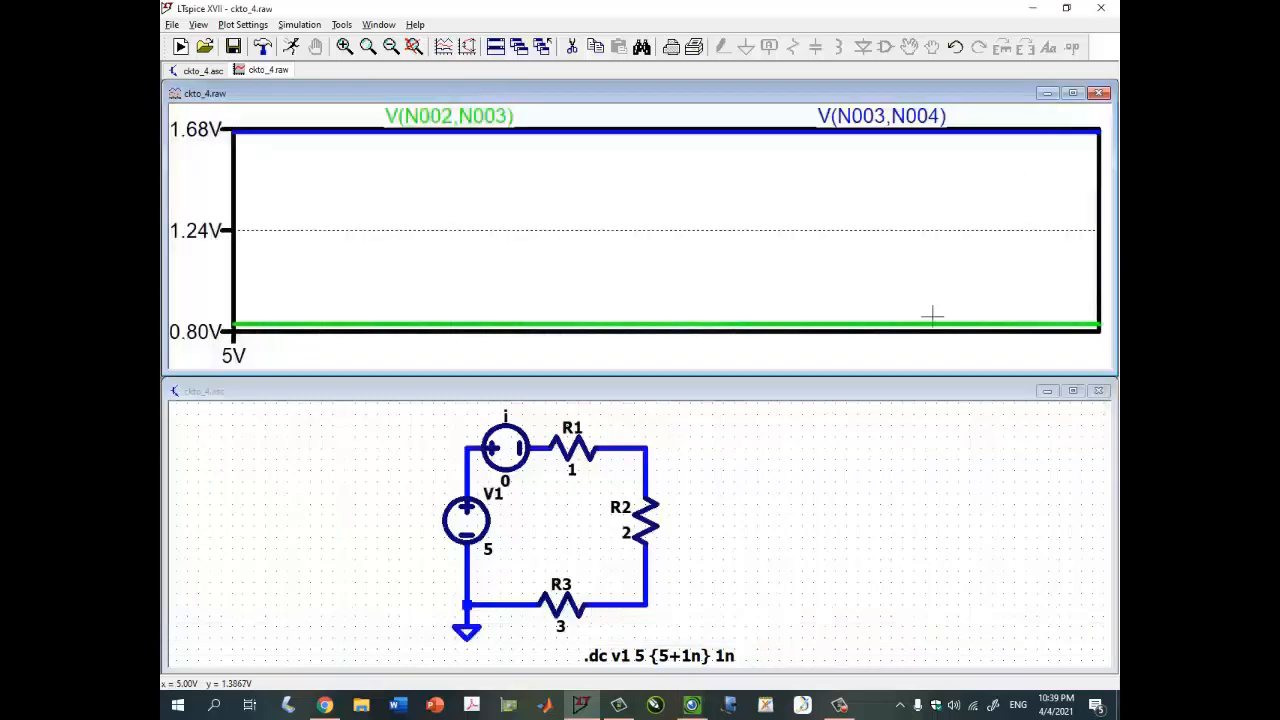
# - Probe the node between R2 and R3, then read V(n004) with a cursor in the maximized plot
pyautogui.click(745, 505)
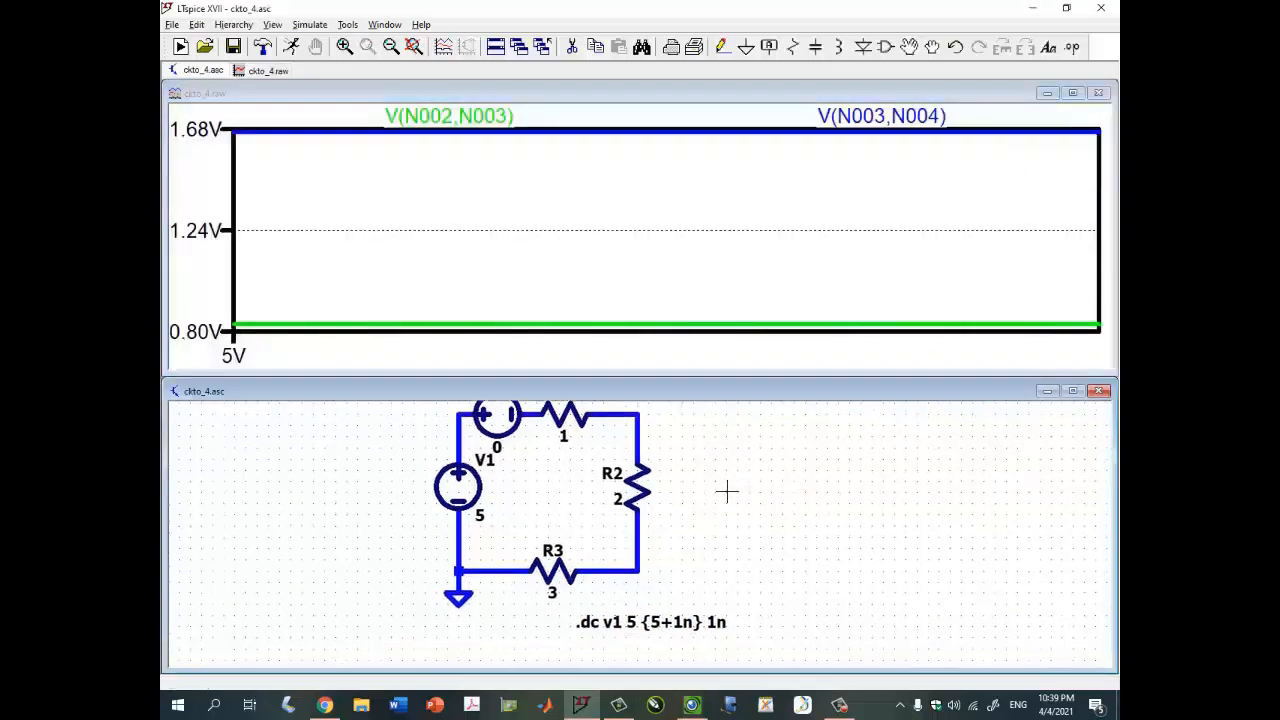
pyautogui.click(642, 558)
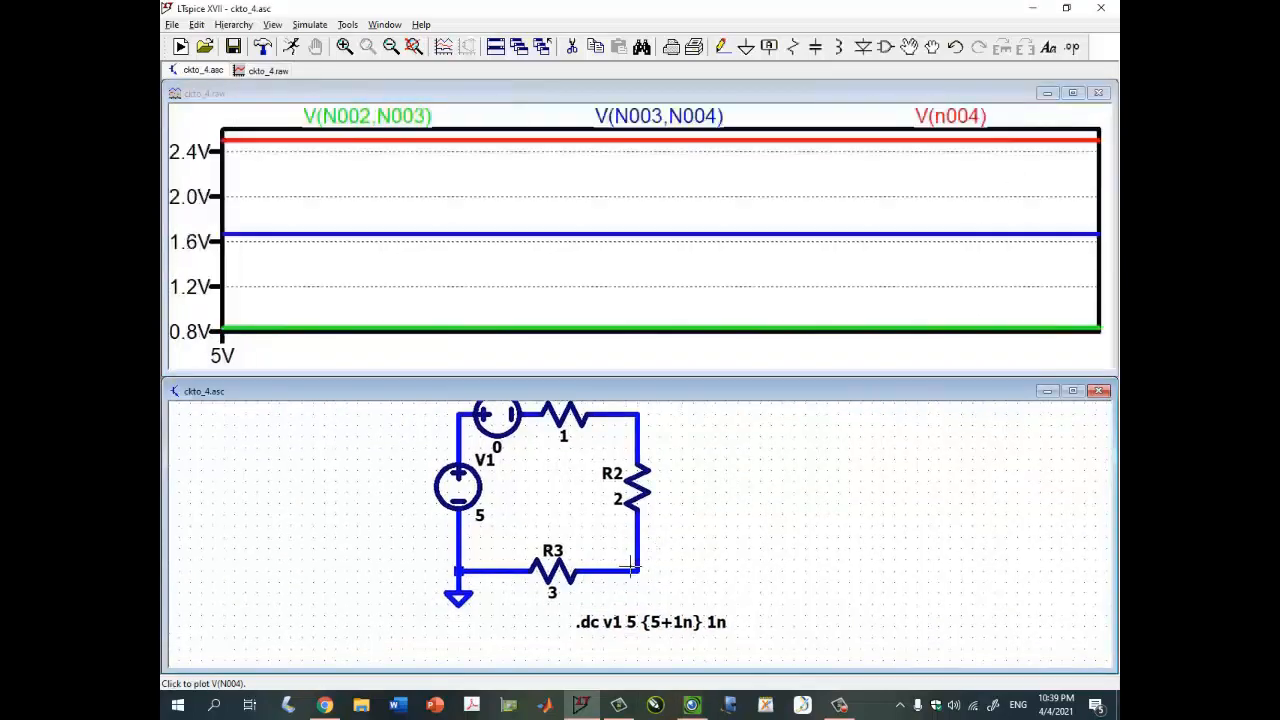
pyautogui.click(1072, 92)
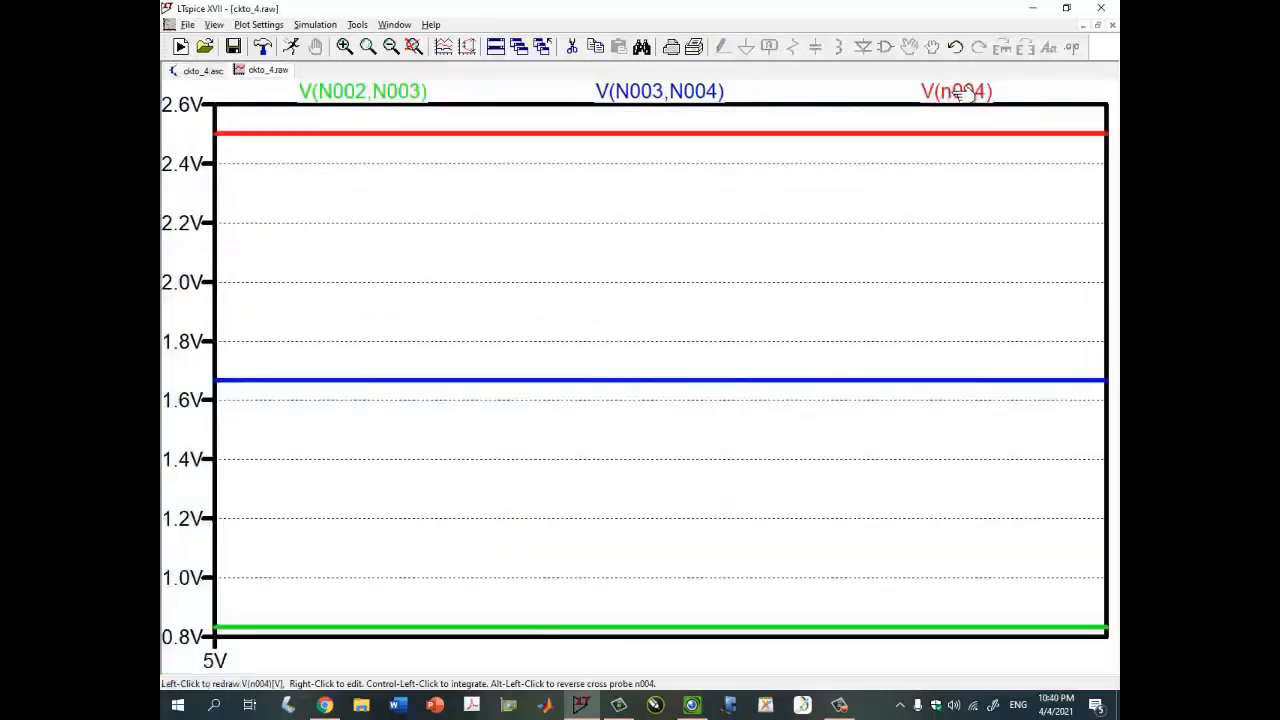
pyautogui.moveTo(970, 92); pyautogui.dragTo(975, 88)
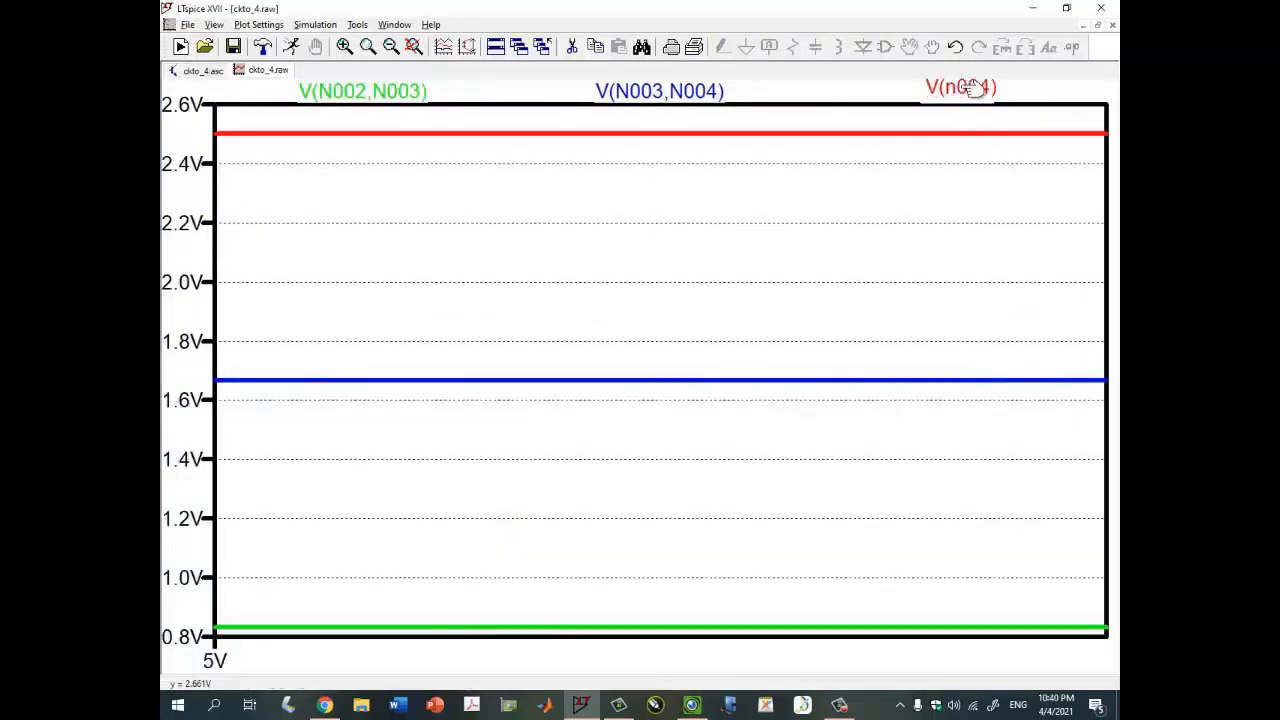
pyautogui.click(975, 88)
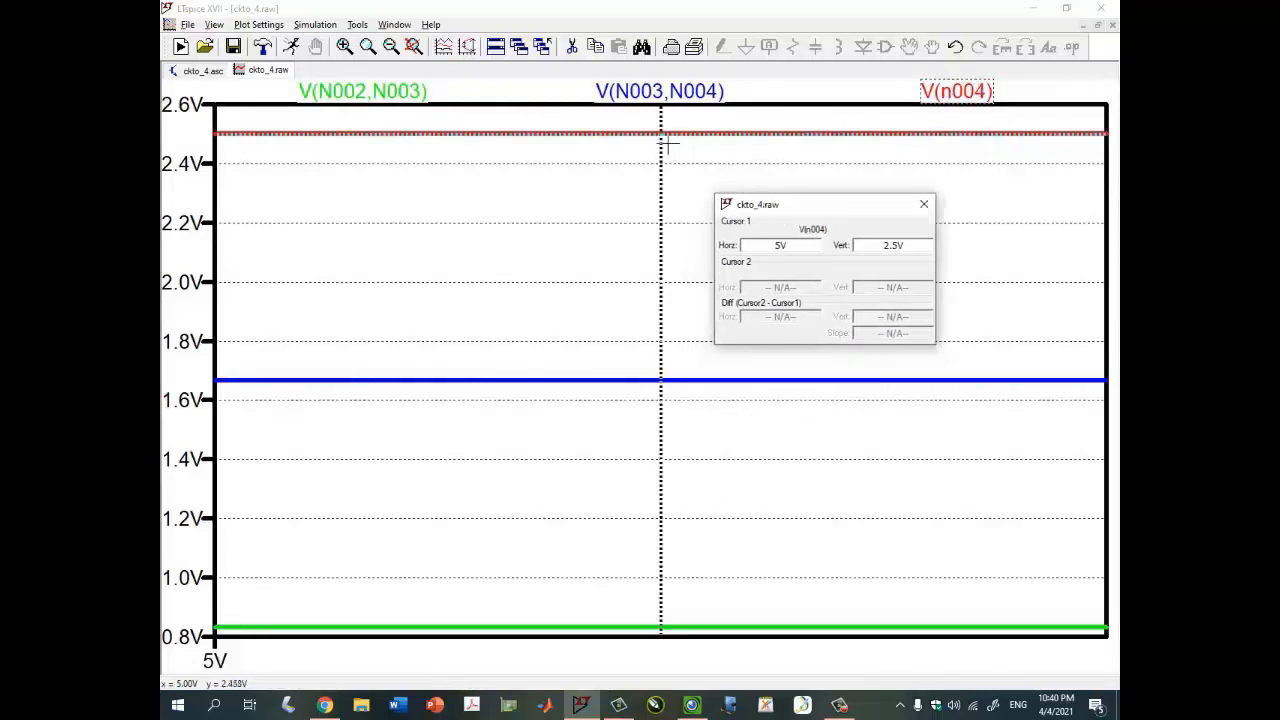
# - Move the cursor along the V(n004) trace and close the cursor readout
pyautogui.moveTo(668, 146); pyautogui.dragTo(702, 120)
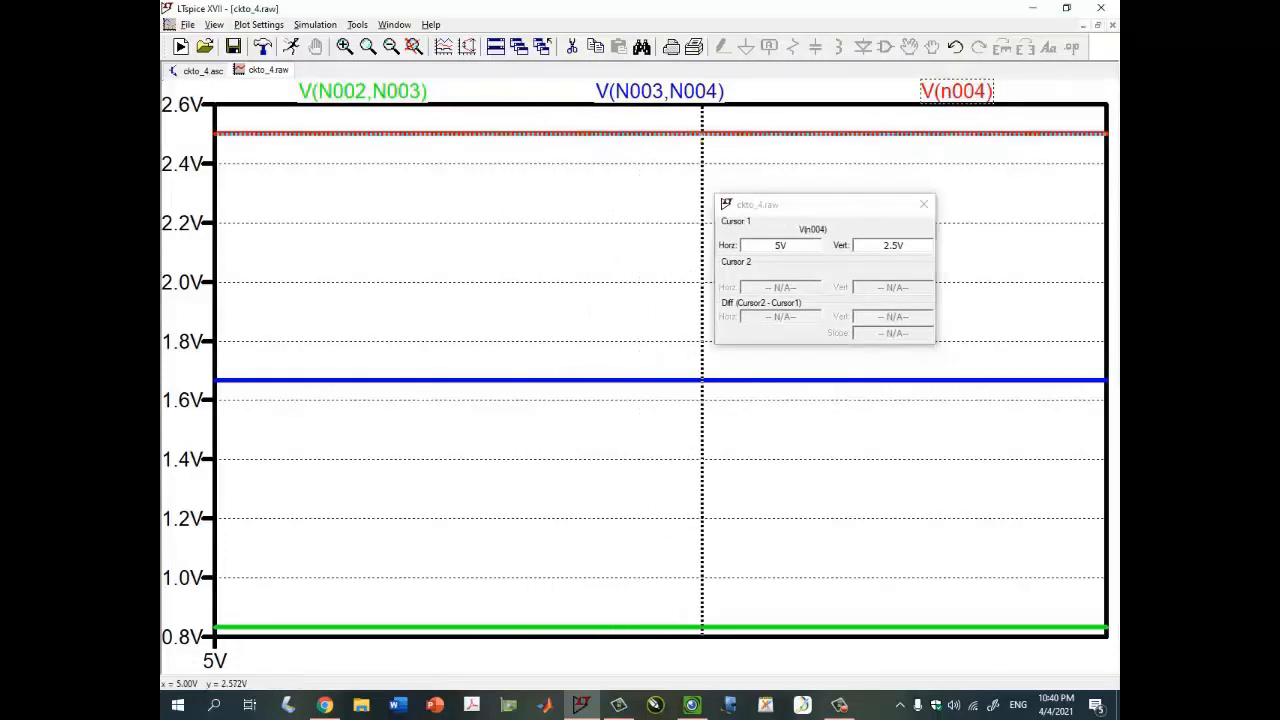
pyautogui.click(919, 208)
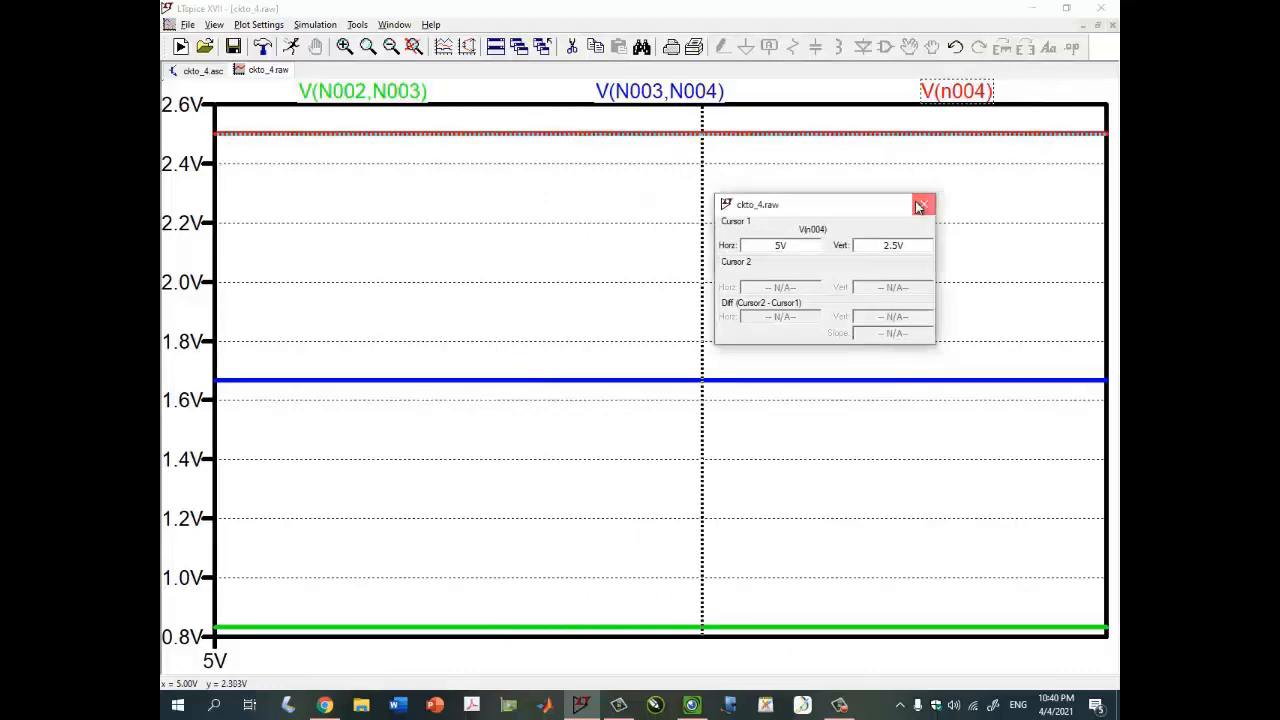
pyautogui.click(924, 205)
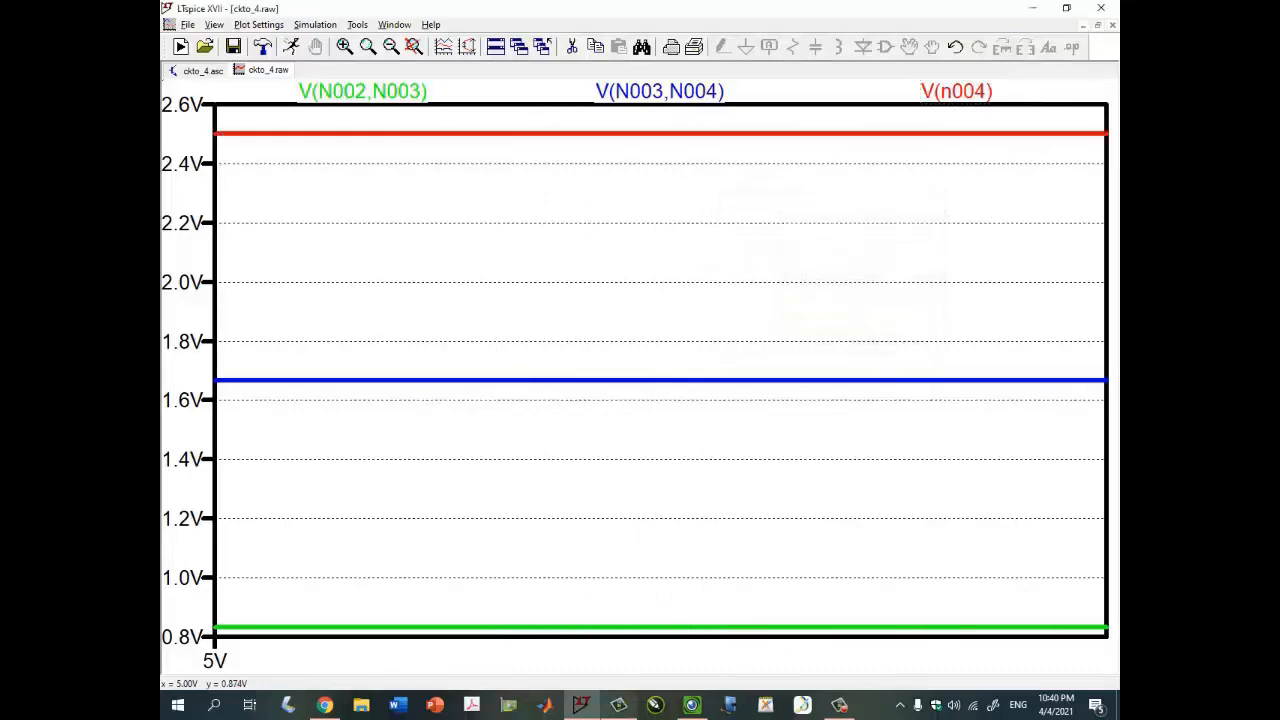
# - Check the handwritten results table in the camera Visualizer
pyautogui.click(691, 705)
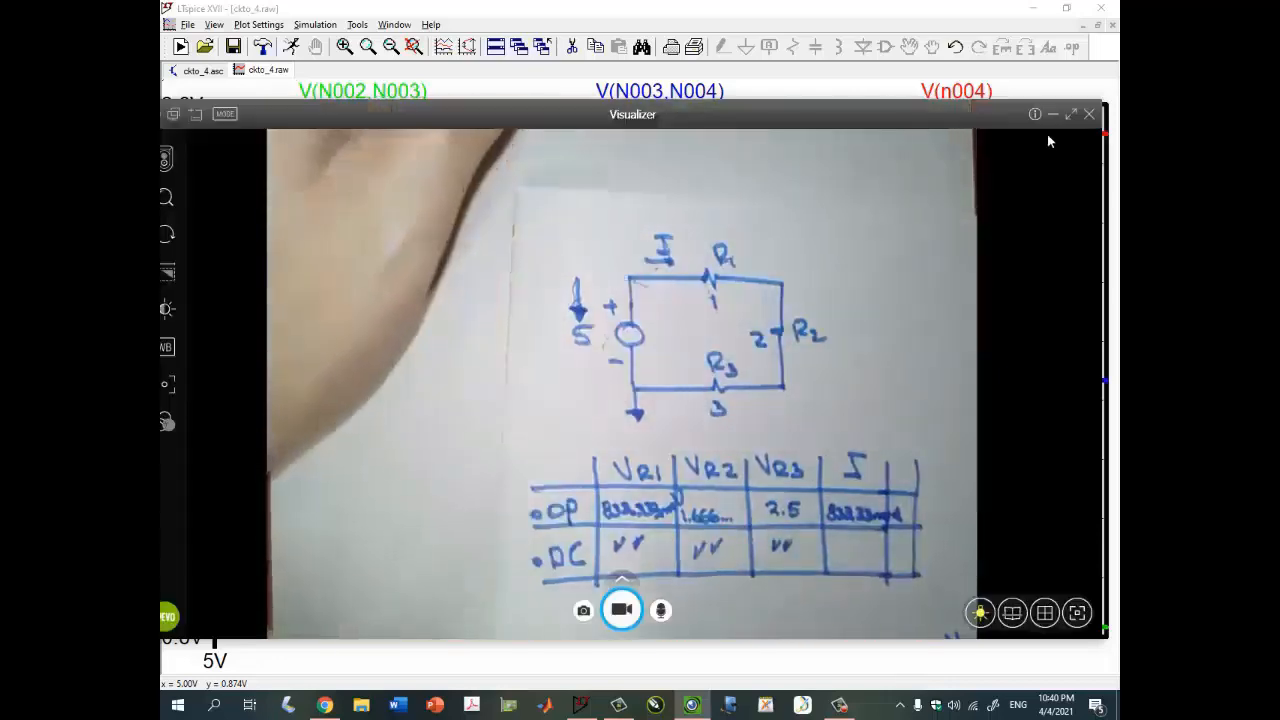
pyautogui.click(1052, 119)
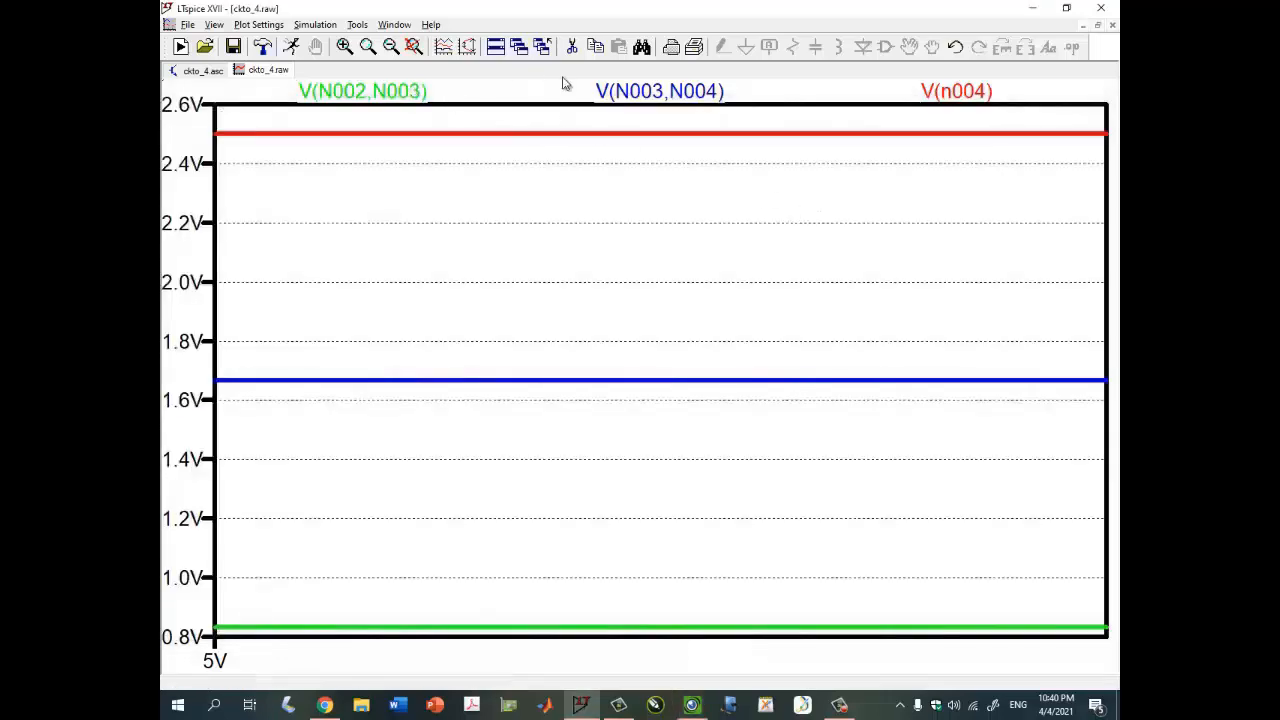
# - Edit the green trace's expression to V(N002,N003)+V(N003,N004)+V(N004) to plot the sum of the three resistor voltages
pyautogui.rightClick(427, 92)
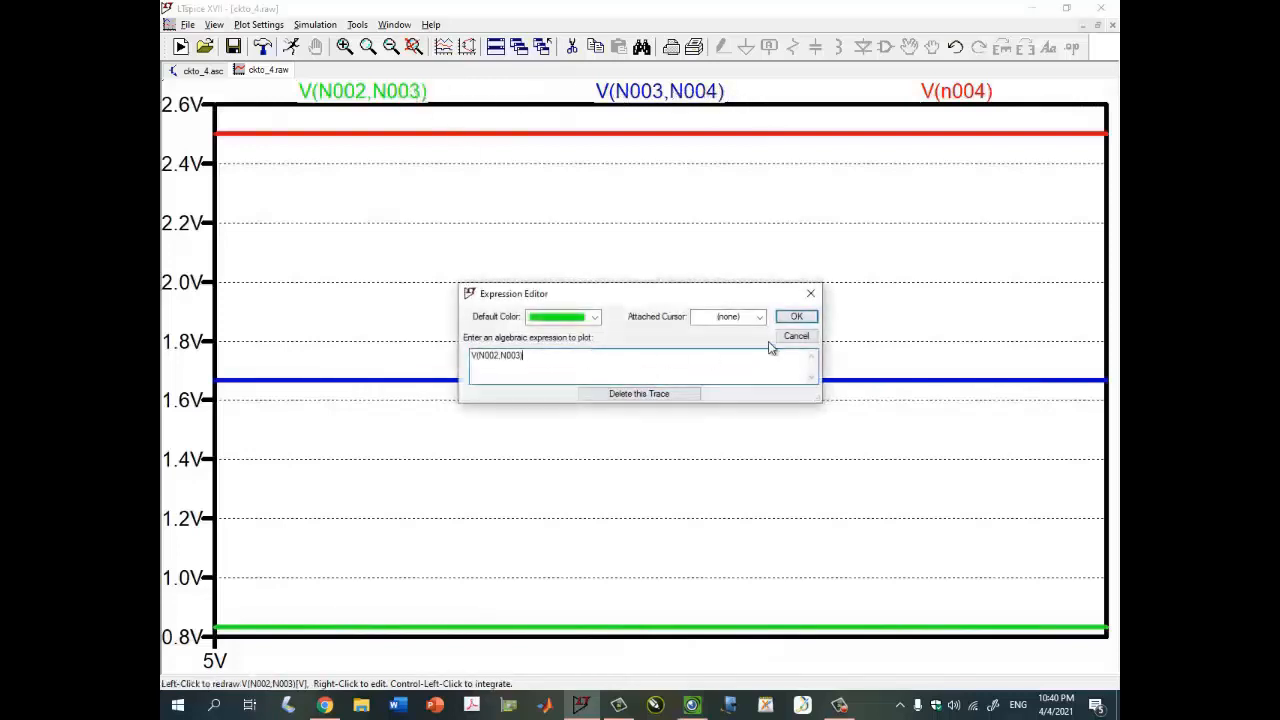
pyautogui.click(790, 336)
pyautogui.rightClick(409, 93)
pyautogui.hotkey('shift', 'Left')
pyautogui.hotkey('shift', 'Left')
pyautogui.hotkey('shift', 'Left')
pyautogui.hotkey('shift', 'Left')
pyautogui.hotkey('shift', 'Left')
pyautogui.hotkey('shift', 'Left')
pyautogui.hotkey('shift', 'Left')
pyautogui.hotkey('shift', 'Left')
pyautogui.hotkey('shift', 'Left')
pyautogui.press('Right')
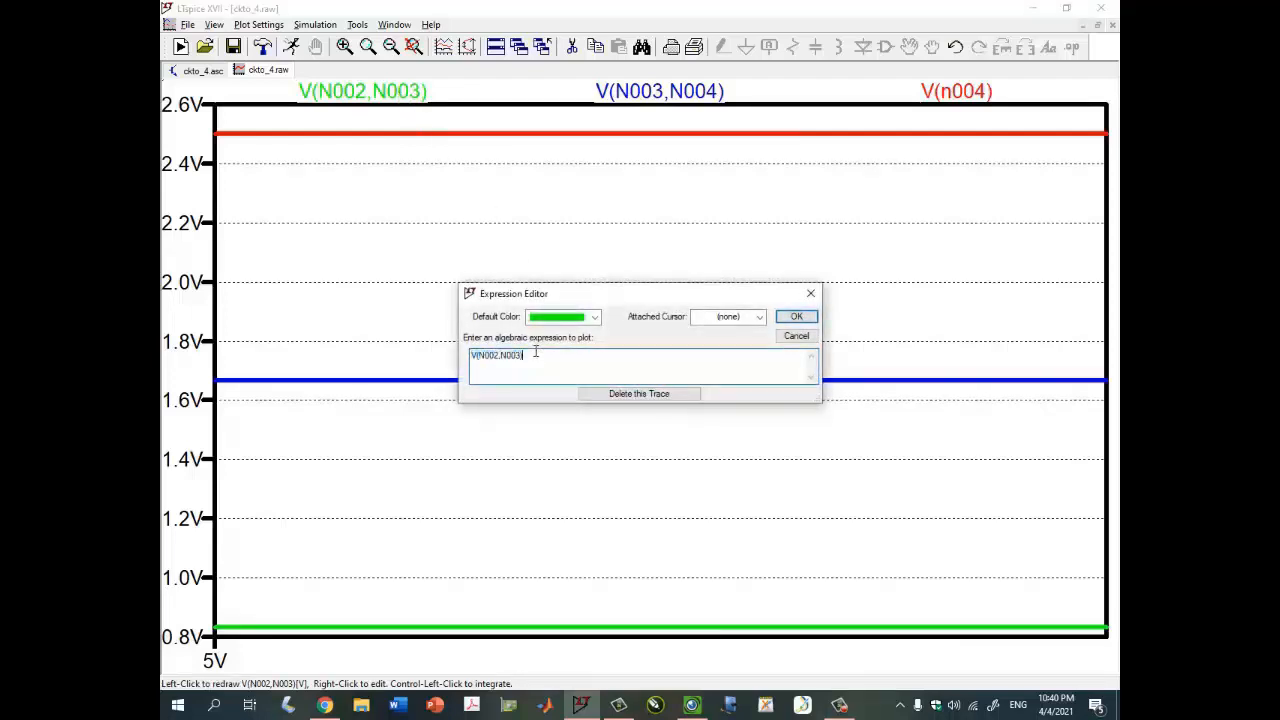
pyautogui.write('V(N002,N003)')
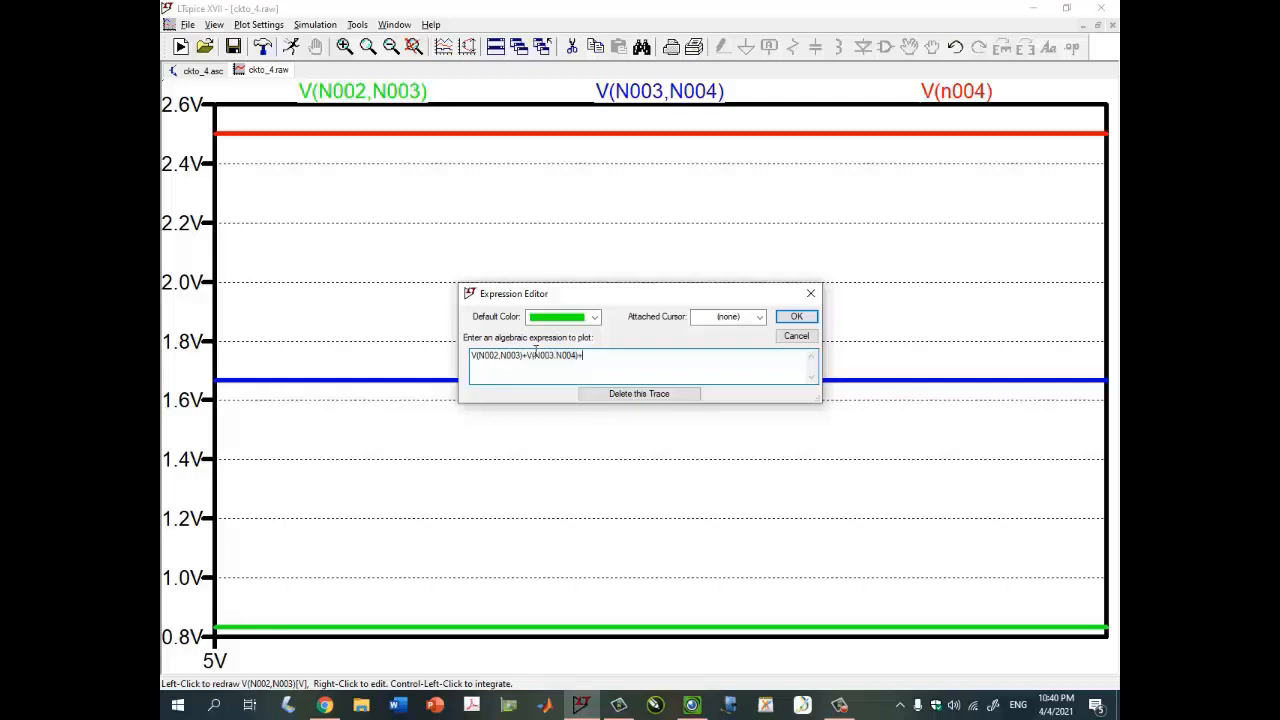
pyautogui.write('V(N002,N003)')
pyautogui.press('Return')
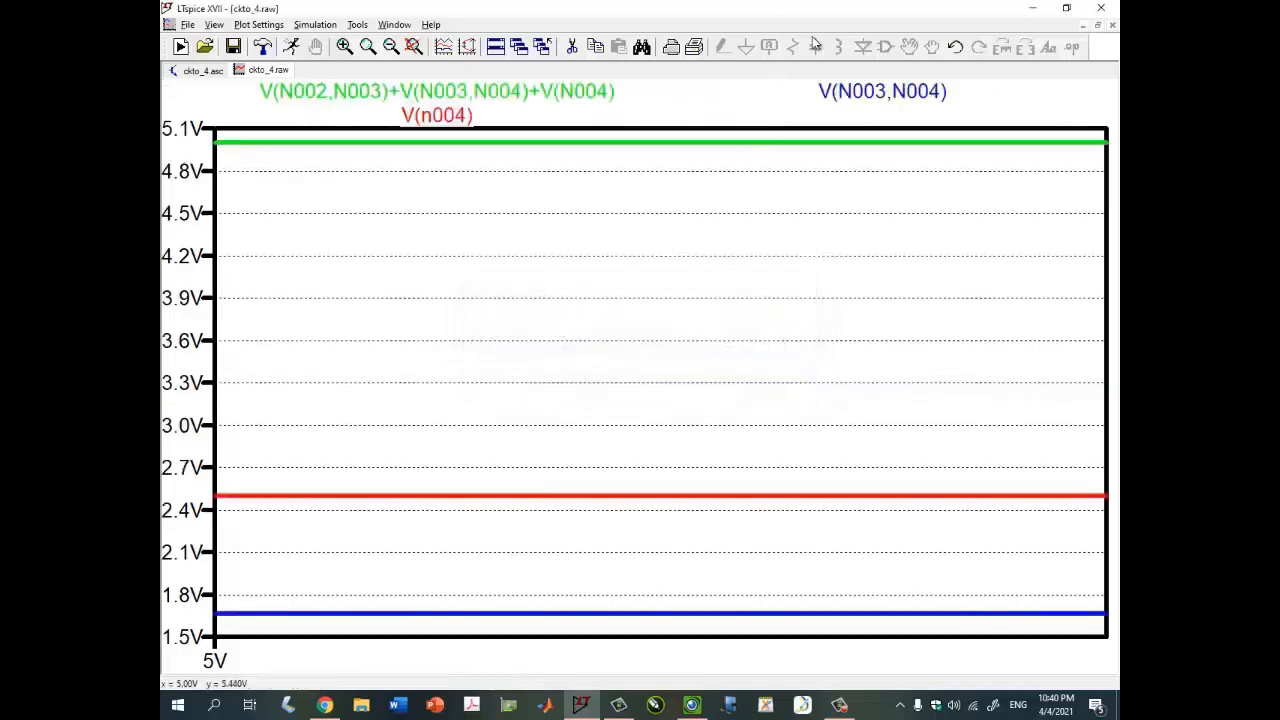
# - Attach a cursor to the summed-voltage trace and read its value, moving the cursor readout aside
pyautogui.click(578, 93)
pyautogui.moveTo(660, 145)
pyautogui.mouseDown()
pyautogui.moveTo(363, 143)
pyautogui.moveTo(228, 165)
pyautogui.moveTo(654, 163)
pyautogui.moveTo(889, 145)
pyautogui.mouseUp()
pyautogui.moveTo(1115, 141); pyautogui.dragTo(996, 161)
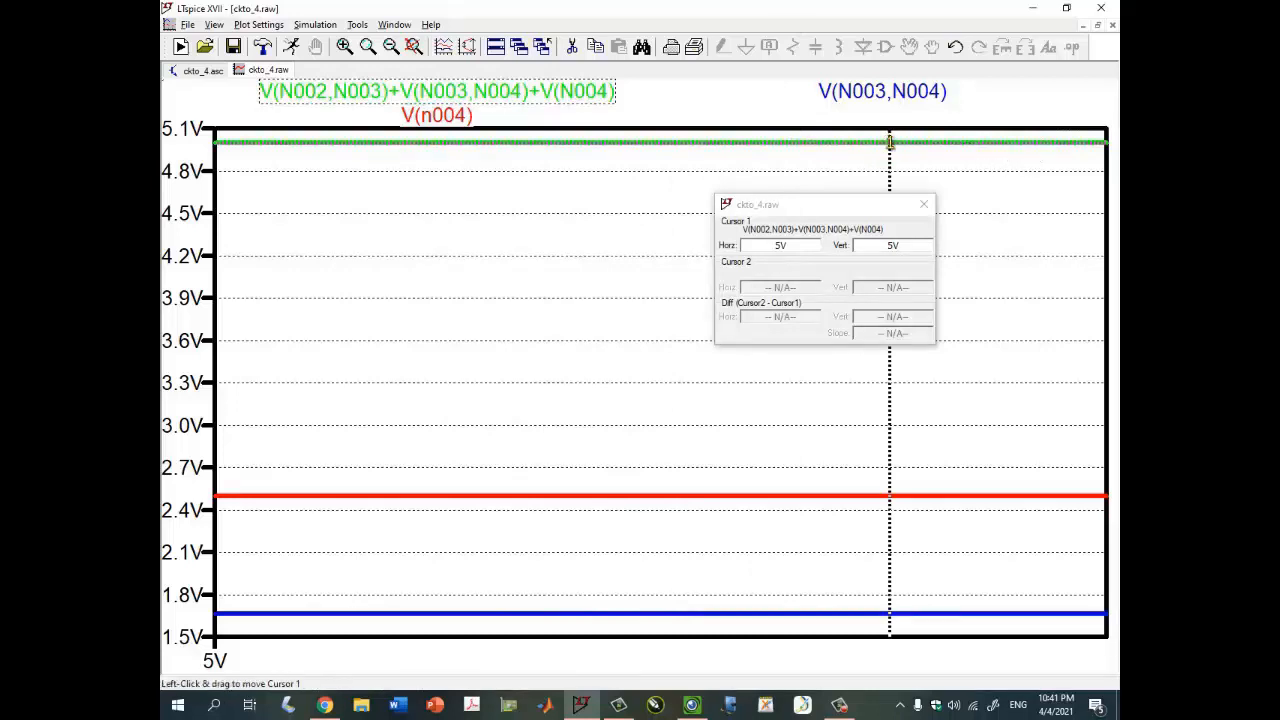
pyautogui.moveTo(889, 142)
pyautogui.mouseDown()
pyautogui.moveTo(846, 160)
pyautogui.moveTo(368, 190)
pyautogui.moveTo(266, 172)
pyautogui.moveTo(631, 175)
pyautogui.mouseUp()
pyautogui.moveTo(855, 205); pyautogui.dragTo(810, 175)
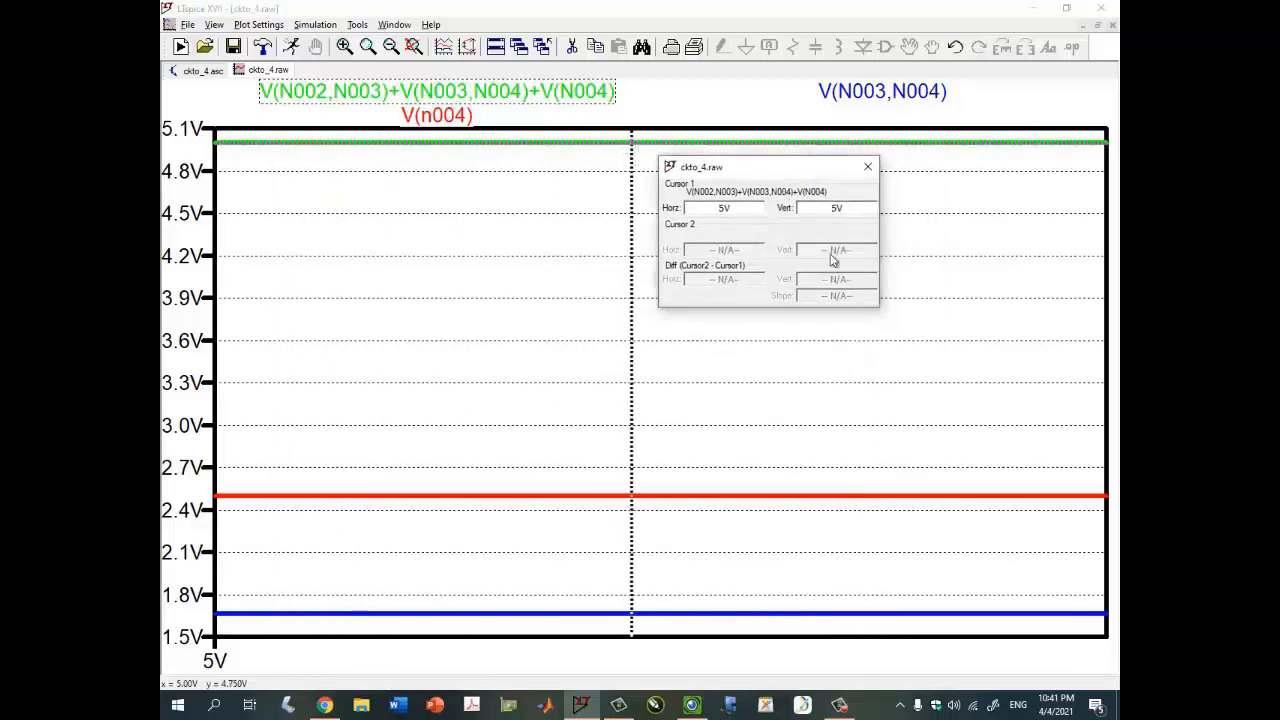
# - Compare with the handwritten table in the Visualizer, then close the cursor readout
pyautogui.click(691, 705)
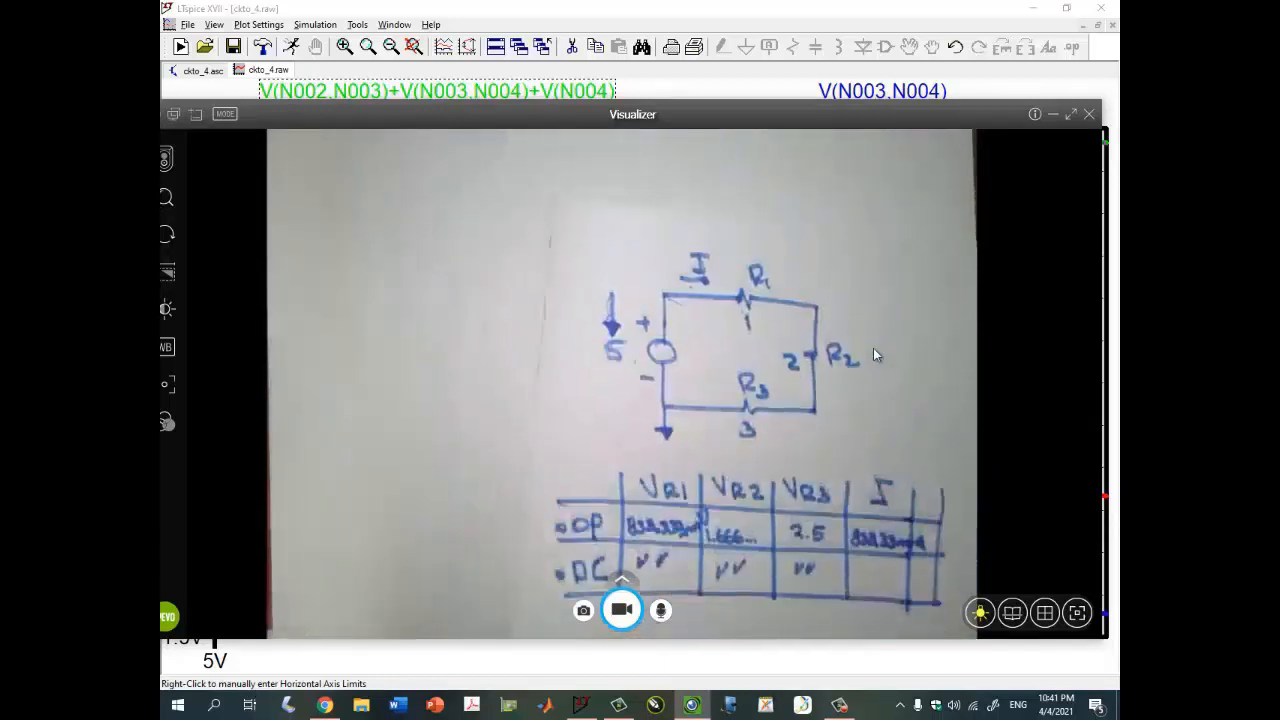
pyautogui.click(1052, 115)
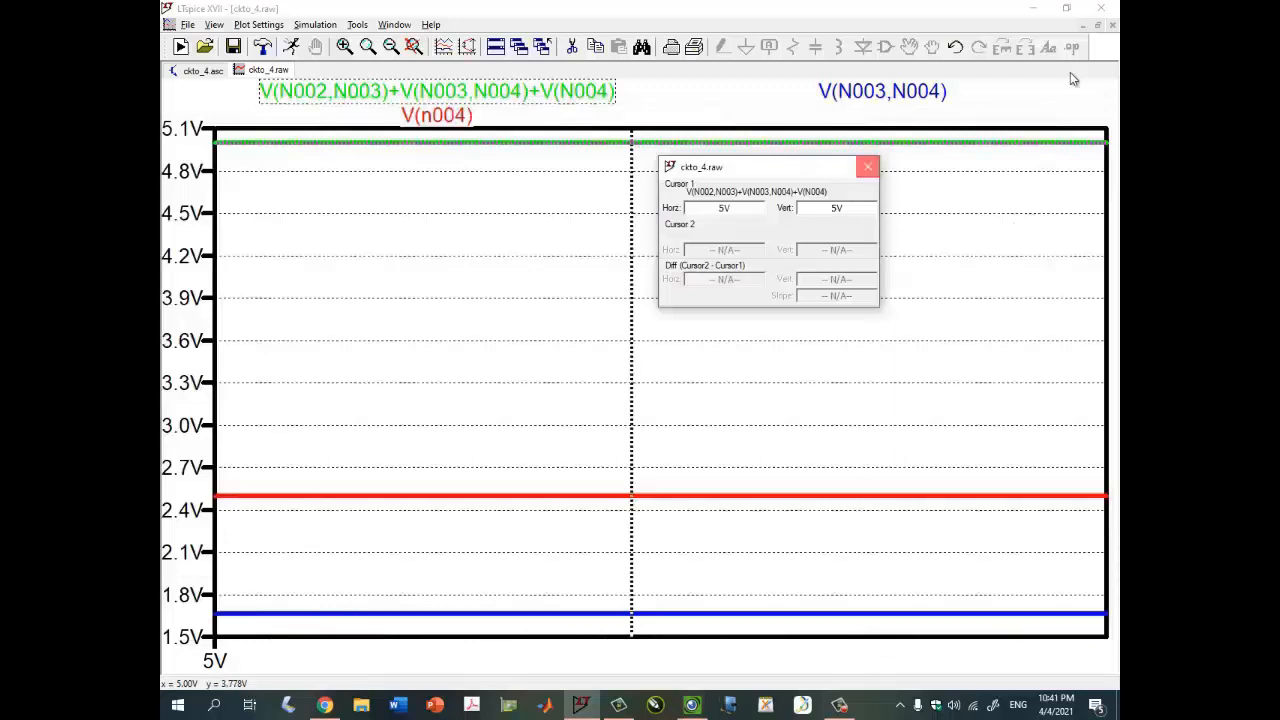
pyautogui.click(868, 166)
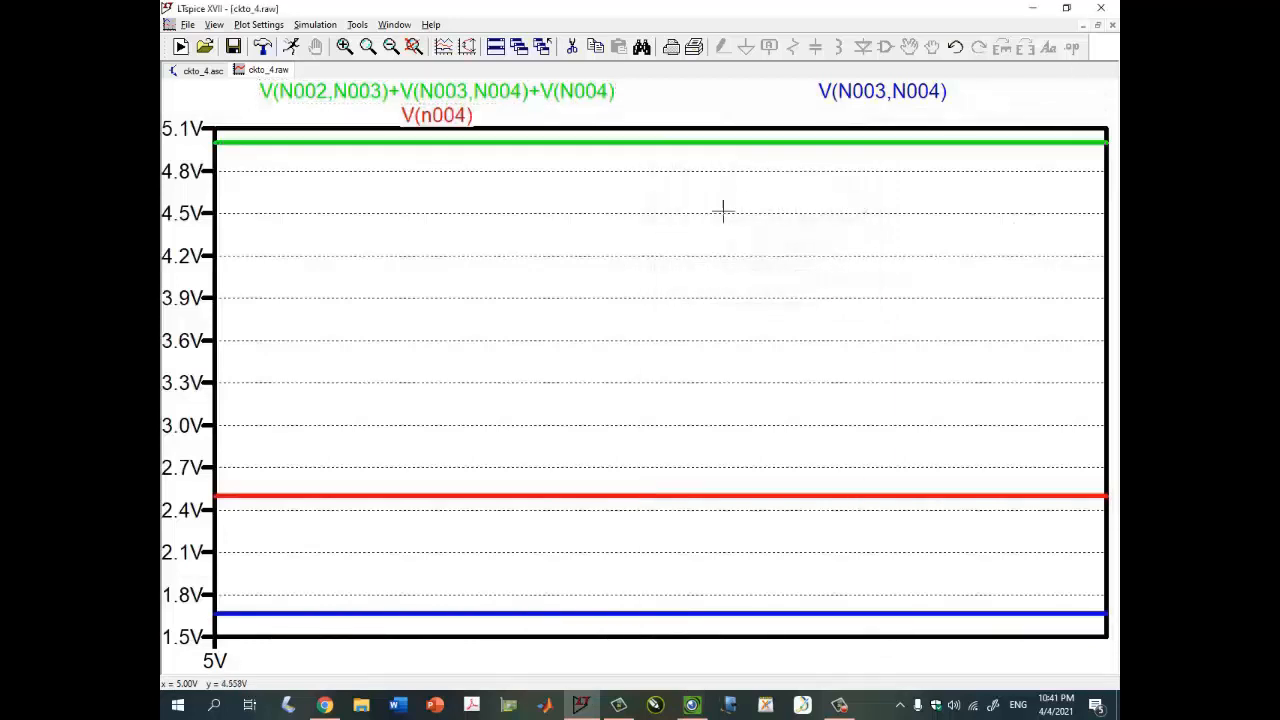
# - Add the I(I) current trace to the plot and read its value with a cursor
pyautogui.rightClick(662, 210)
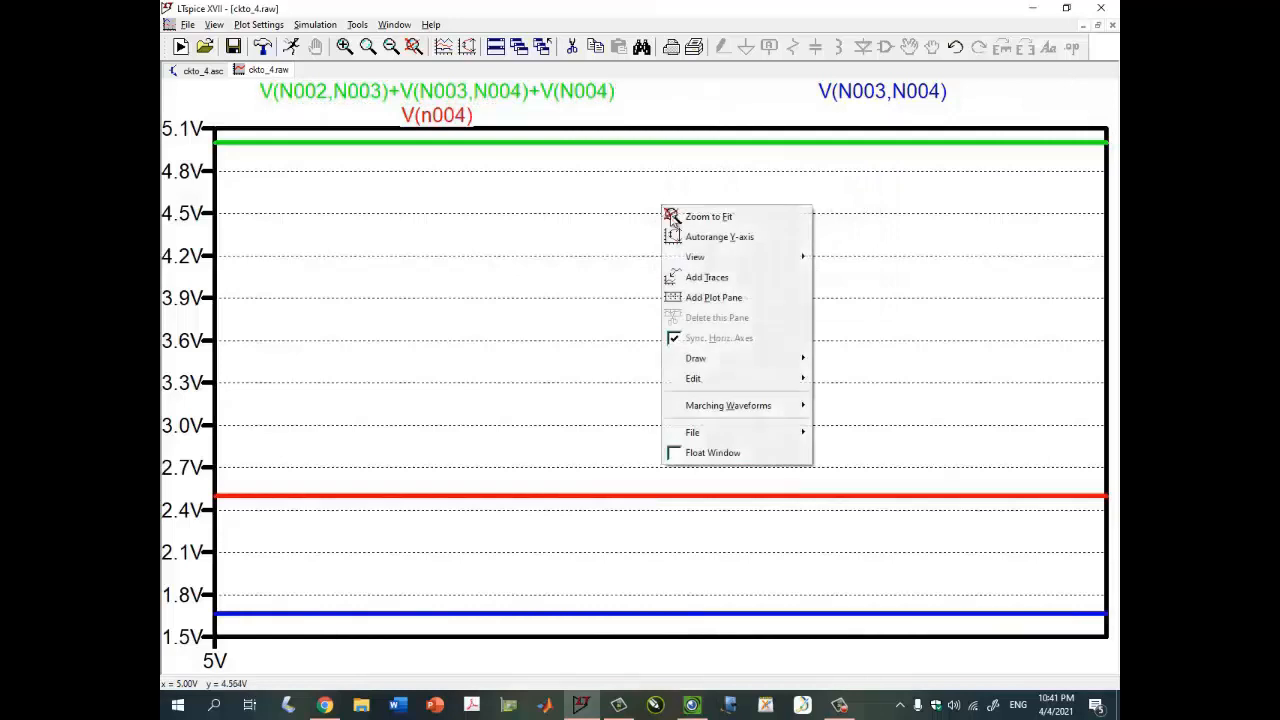
pyautogui.click(704, 278)
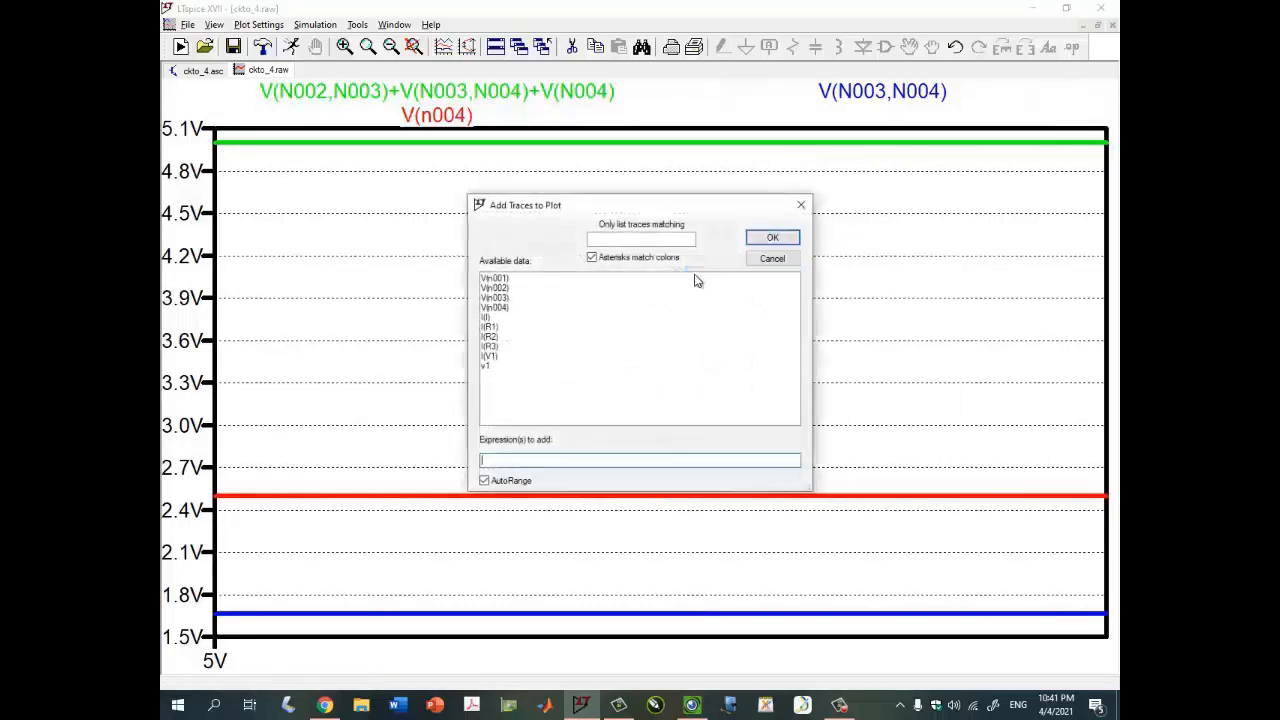
pyautogui.click(488, 317)
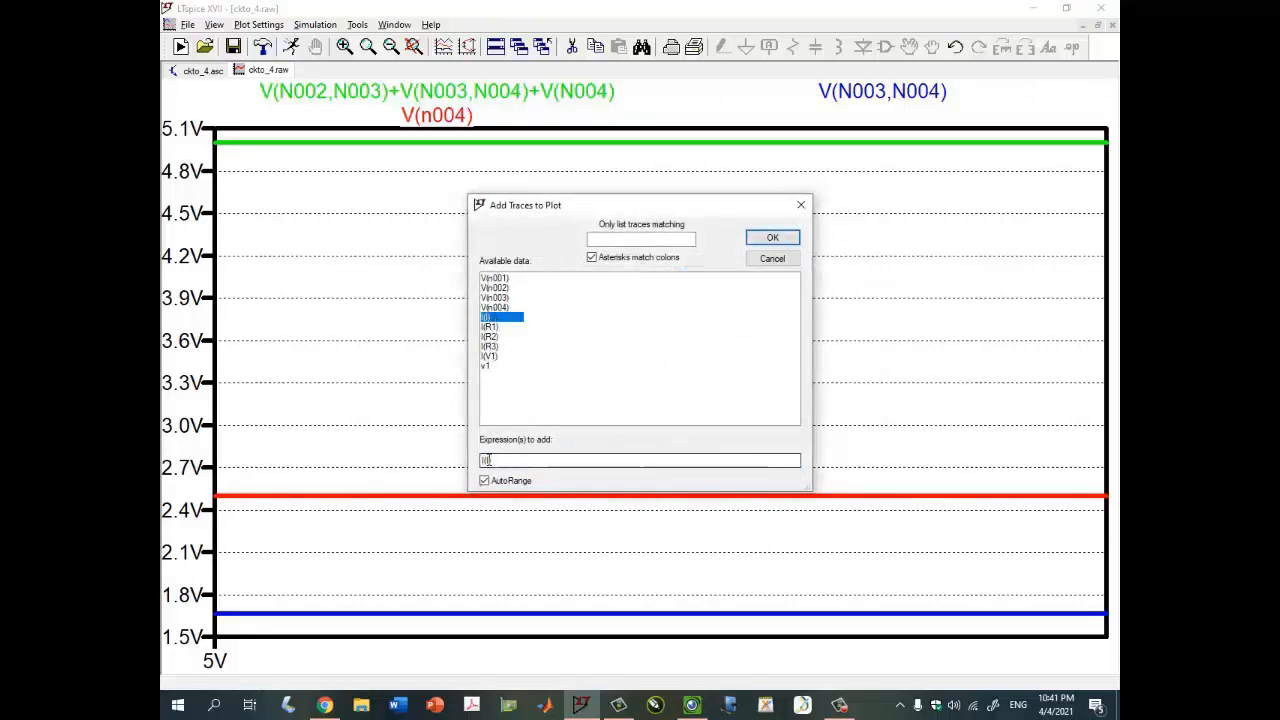
pyautogui.click(487, 460)
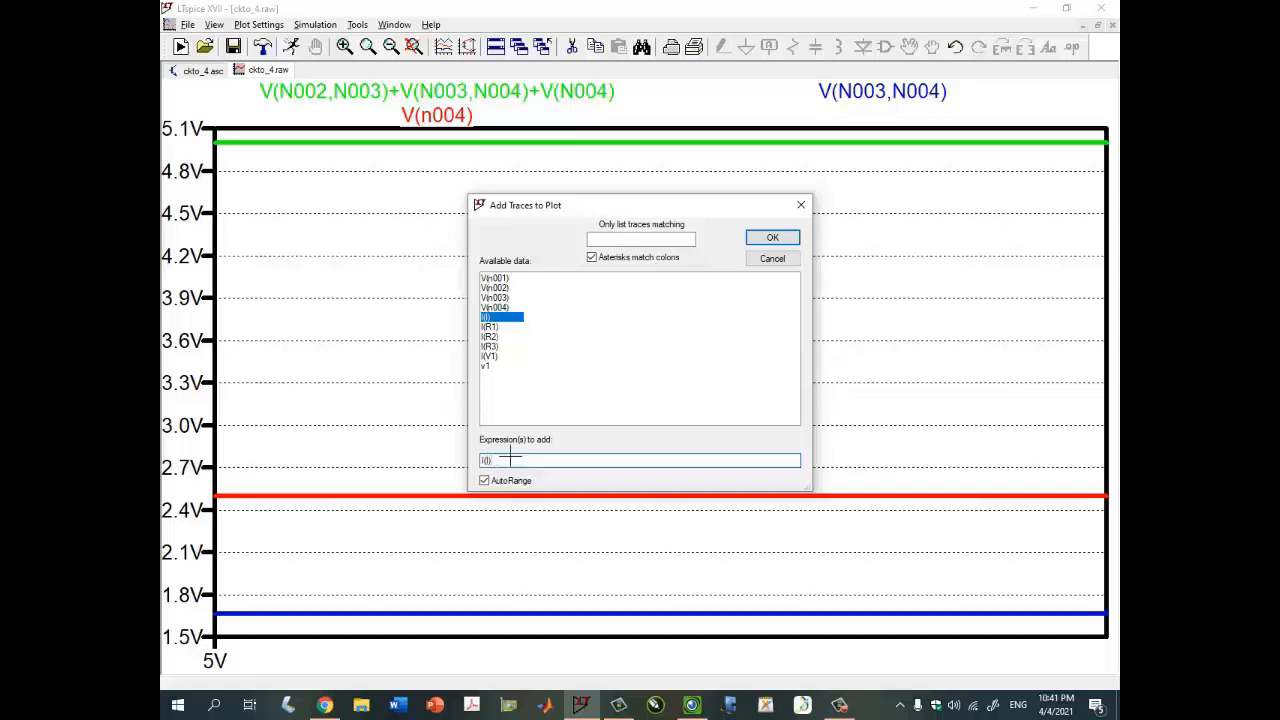
pyautogui.press('Return')
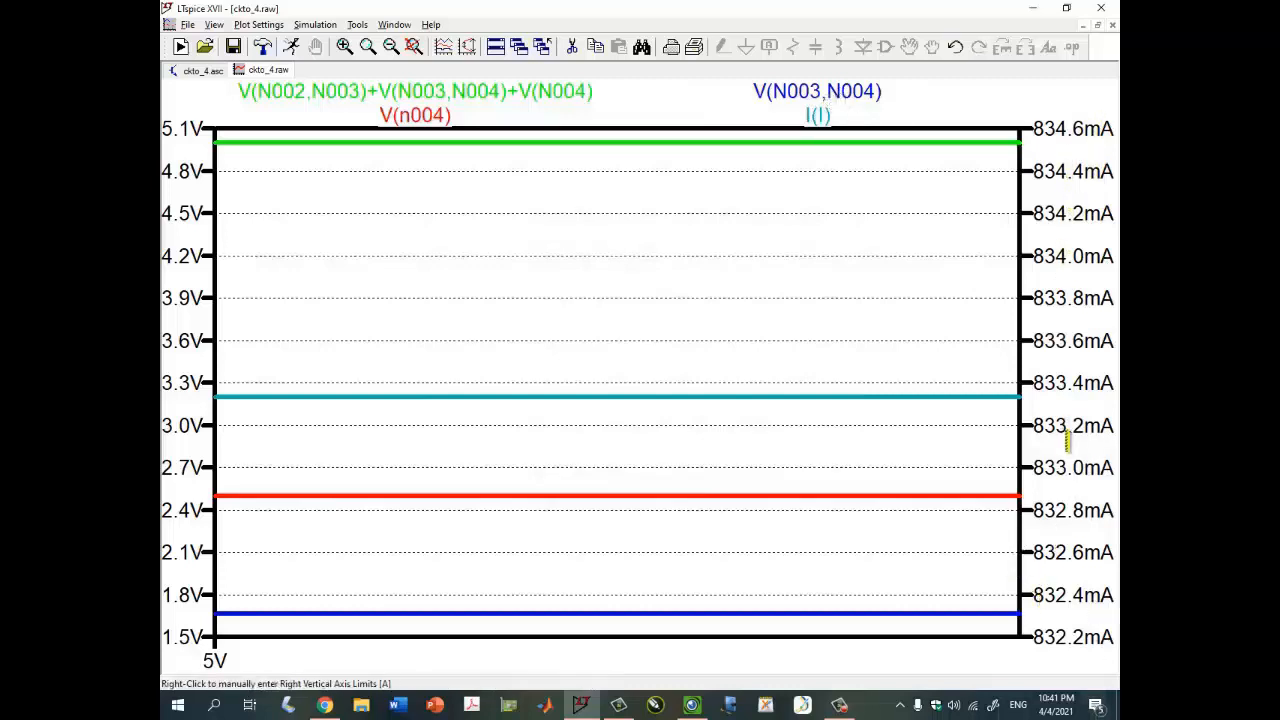
pyautogui.click(818, 115)
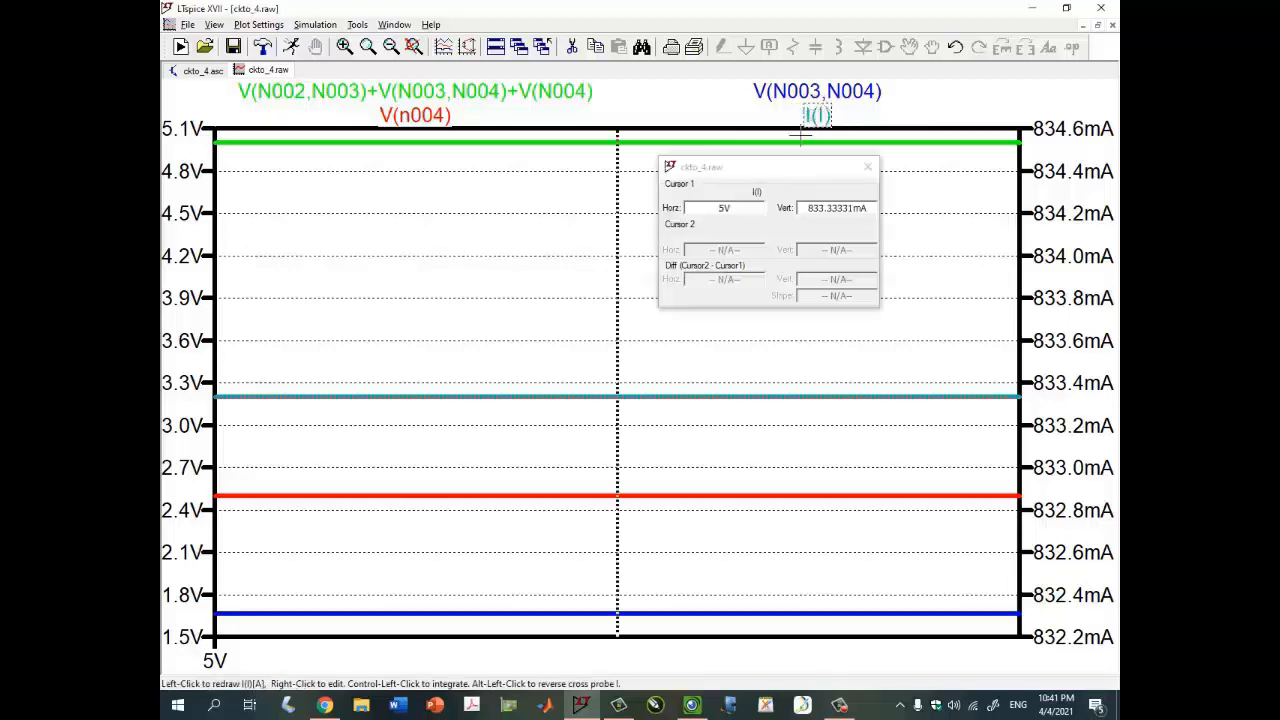
pyautogui.moveTo(619, 400)
pyautogui.mouseDown()
pyautogui.moveTo(814, 371)
pyautogui.moveTo(553, 387)
pyautogui.moveTo(374, 377)
pyautogui.moveTo(649, 394)
pyautogui.moveTo(897, 374)
pyautogui.moveTo(289, 394)
pyautogui.moveTo(866, 380)
pyautogui.moveTo(980, 409)
pyautogui.moveTo(470, 352)
pyautogui.mouseUp()
# - Review the handwritten table in the Visualizer again and close the current's cursor readout
pyautogui.click(691, 705)
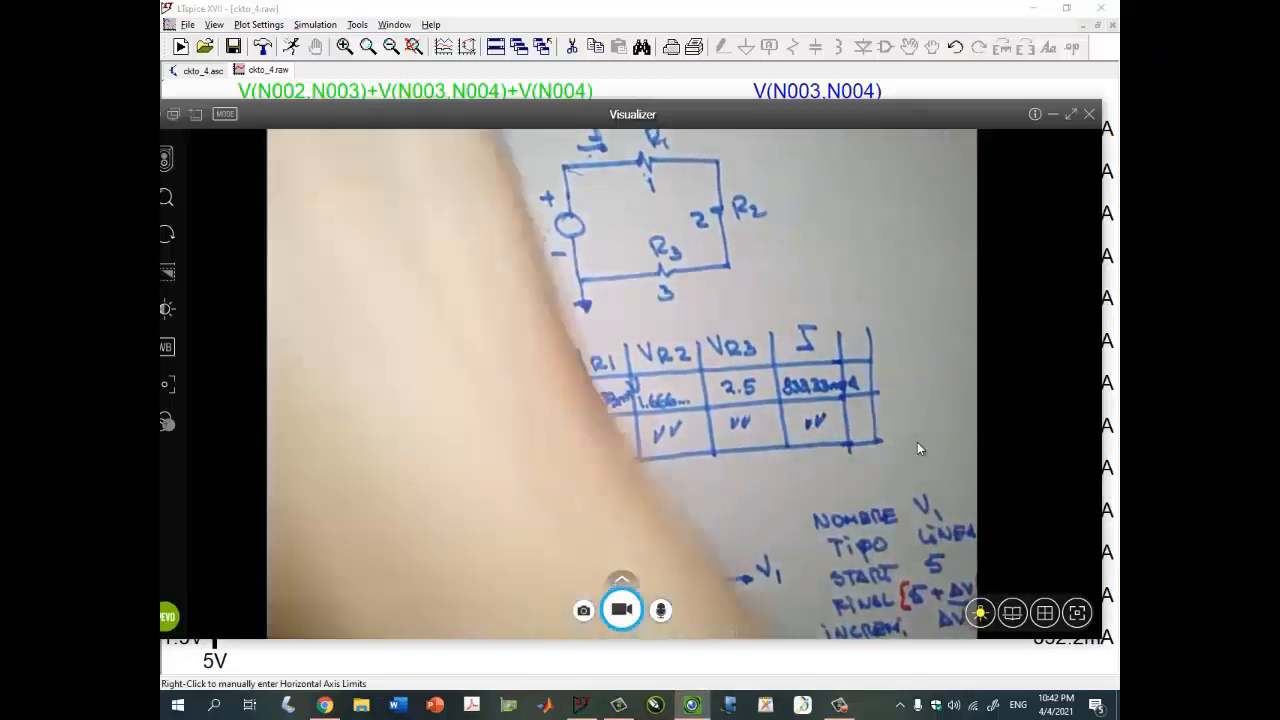
pyautogui.click(1052, 115)
pyautogui.click(866, 165)
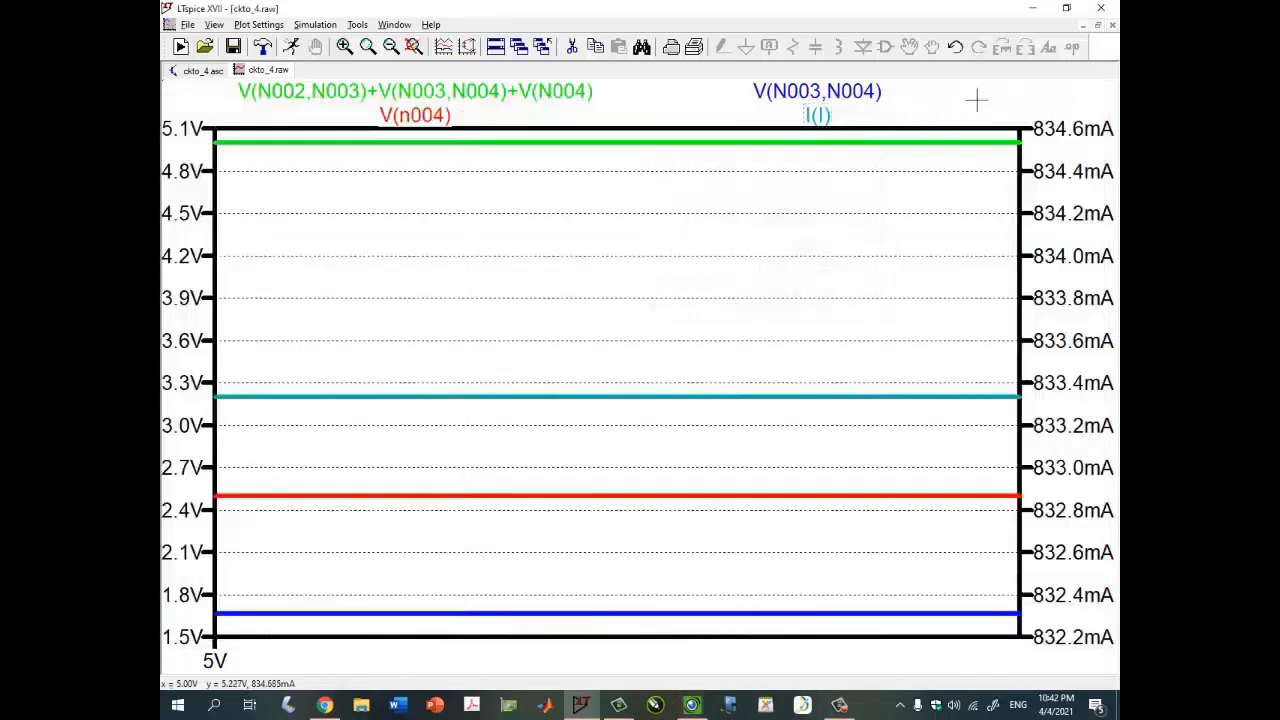
# - Restore the window layout and close both the waveform window and the ckto_4 schematic
pyautogui.click(1097, 25)
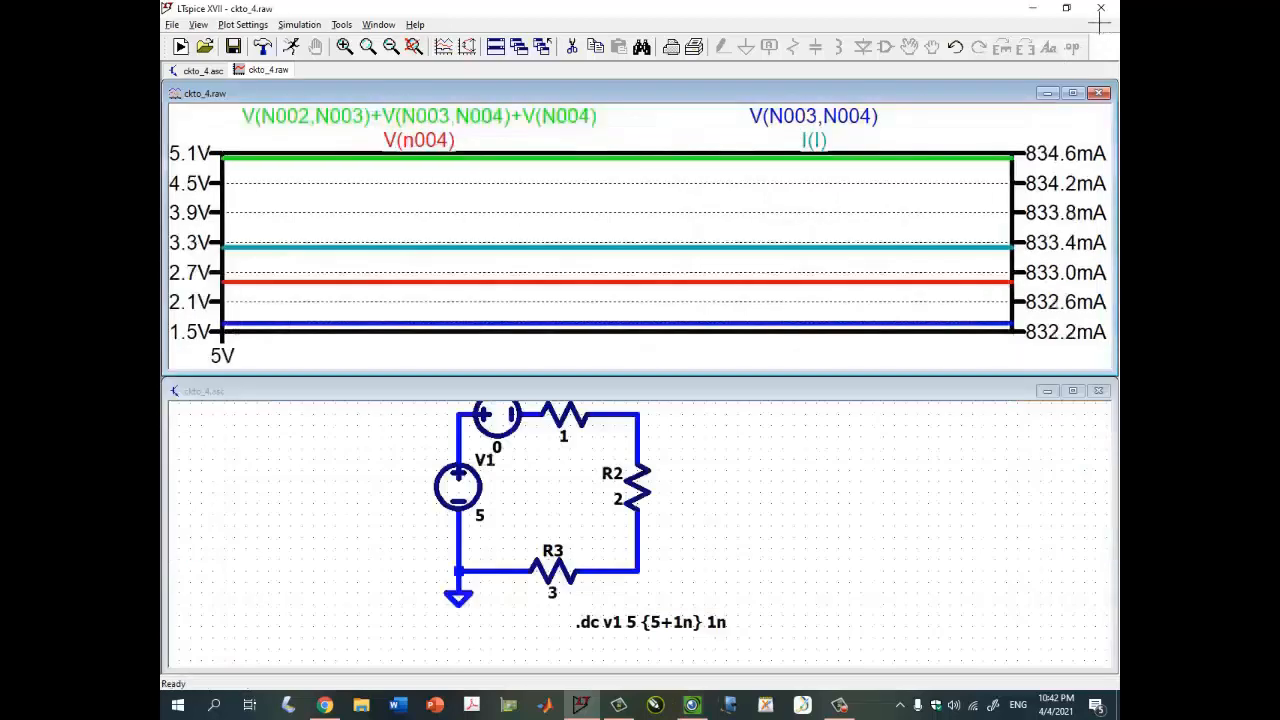
pyautogui.click(708, 519)
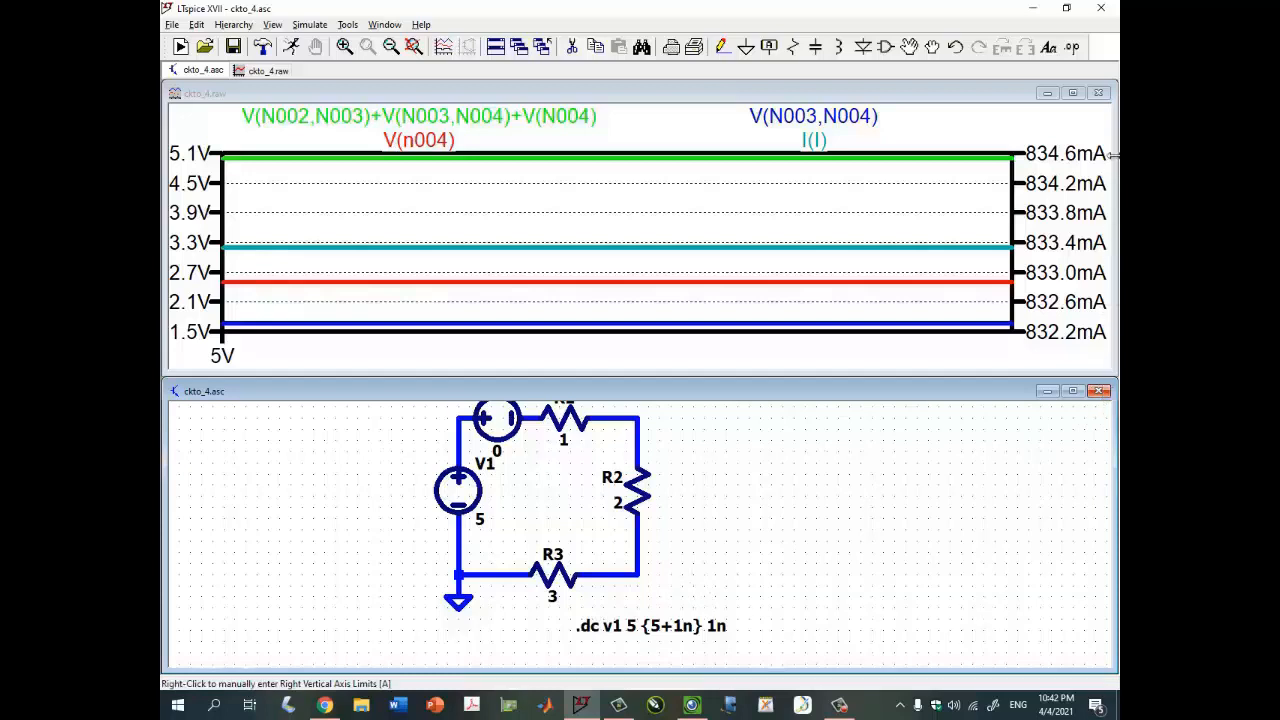
pyautogui.click(1098, 92)
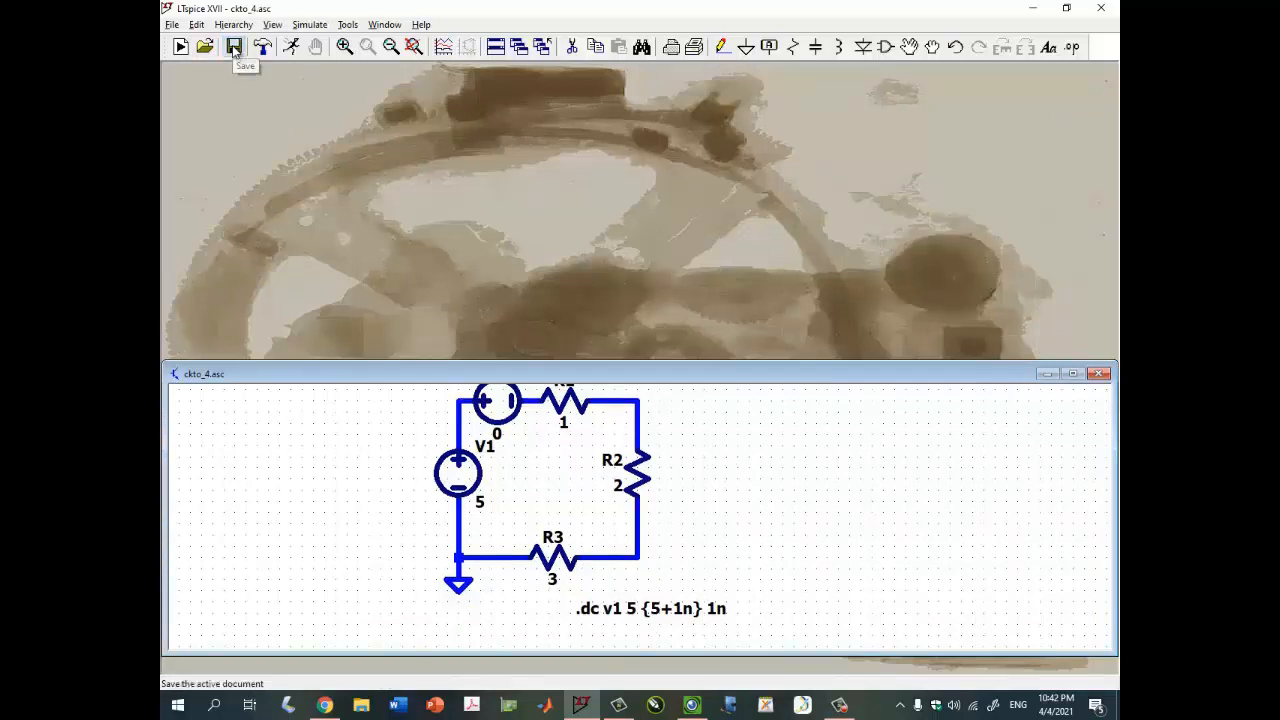
pyautogui.click(1099, 374)
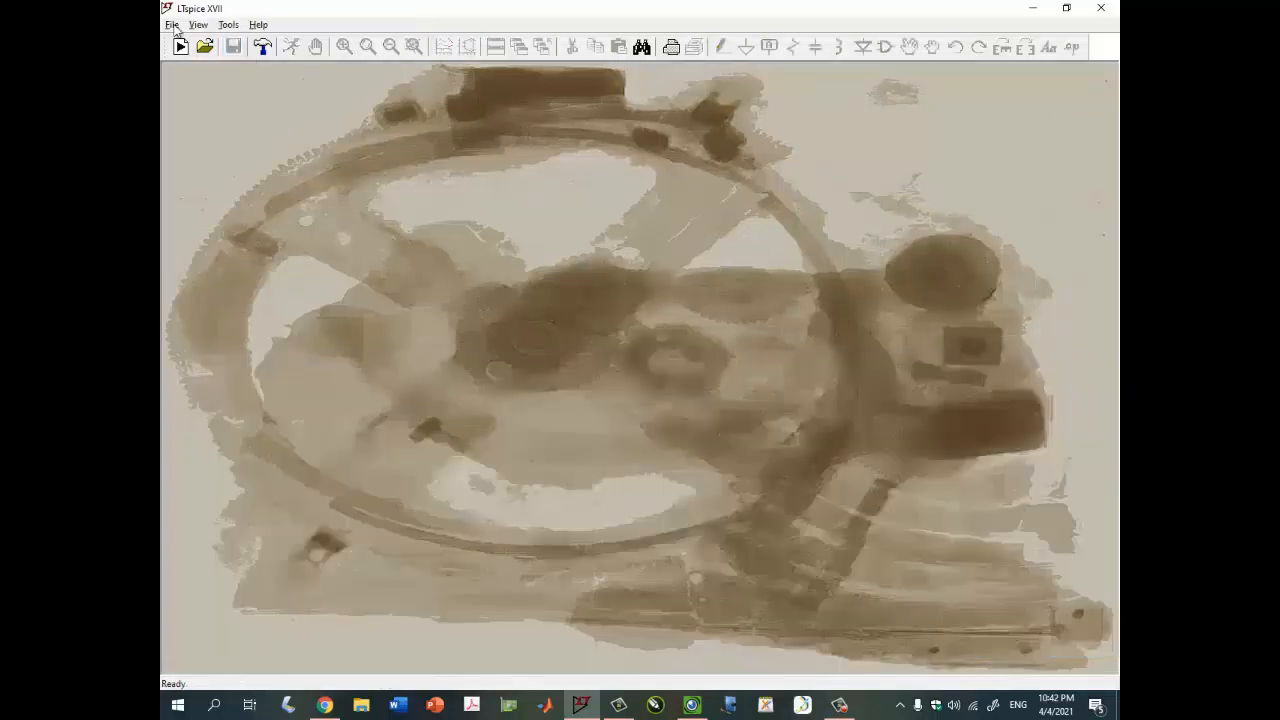
# - Open an existing schematic from the sentencia_DC folder
pyautogui.click(204, 47)
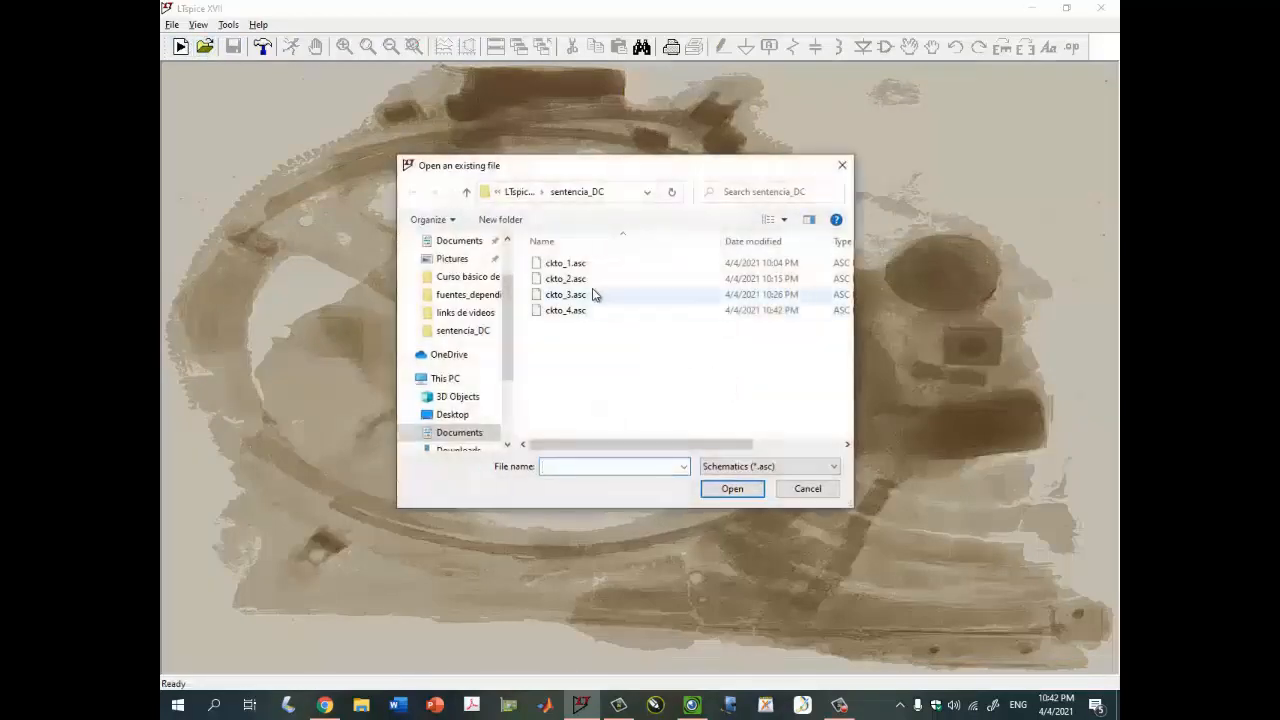
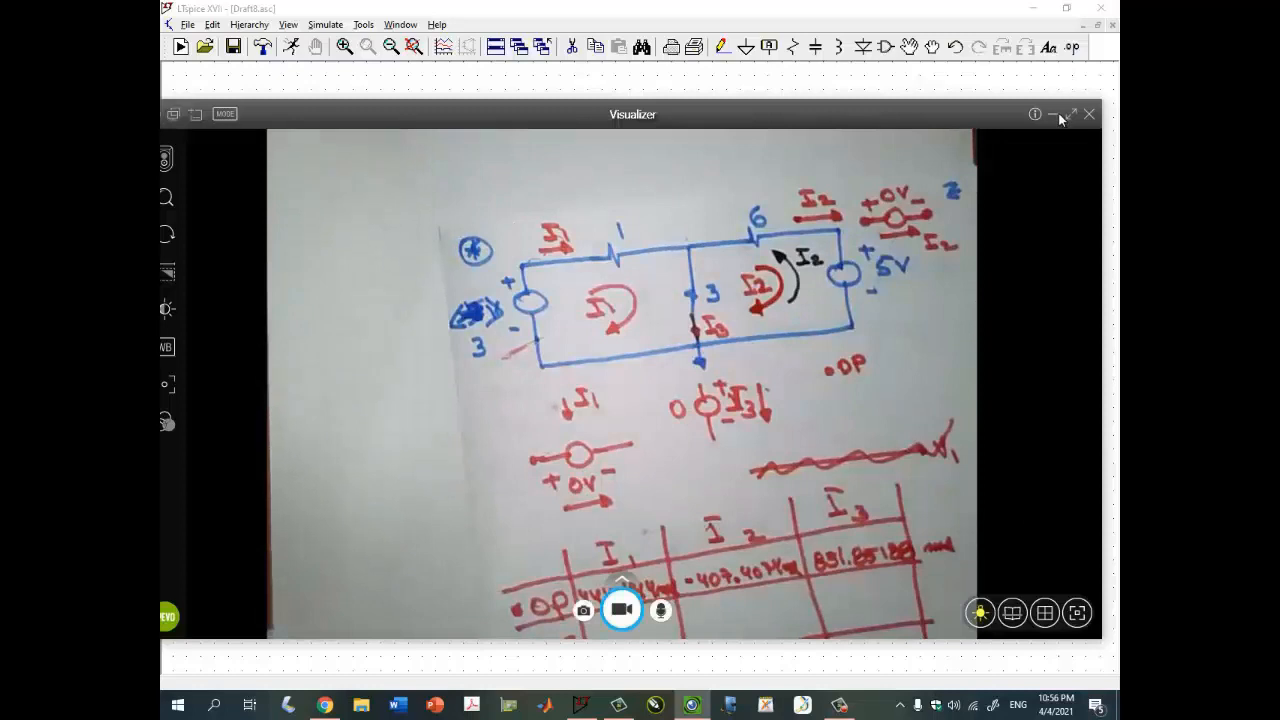
# - Review the handwritten results table in the Visualizer
pyautogui.click(1056, 115)
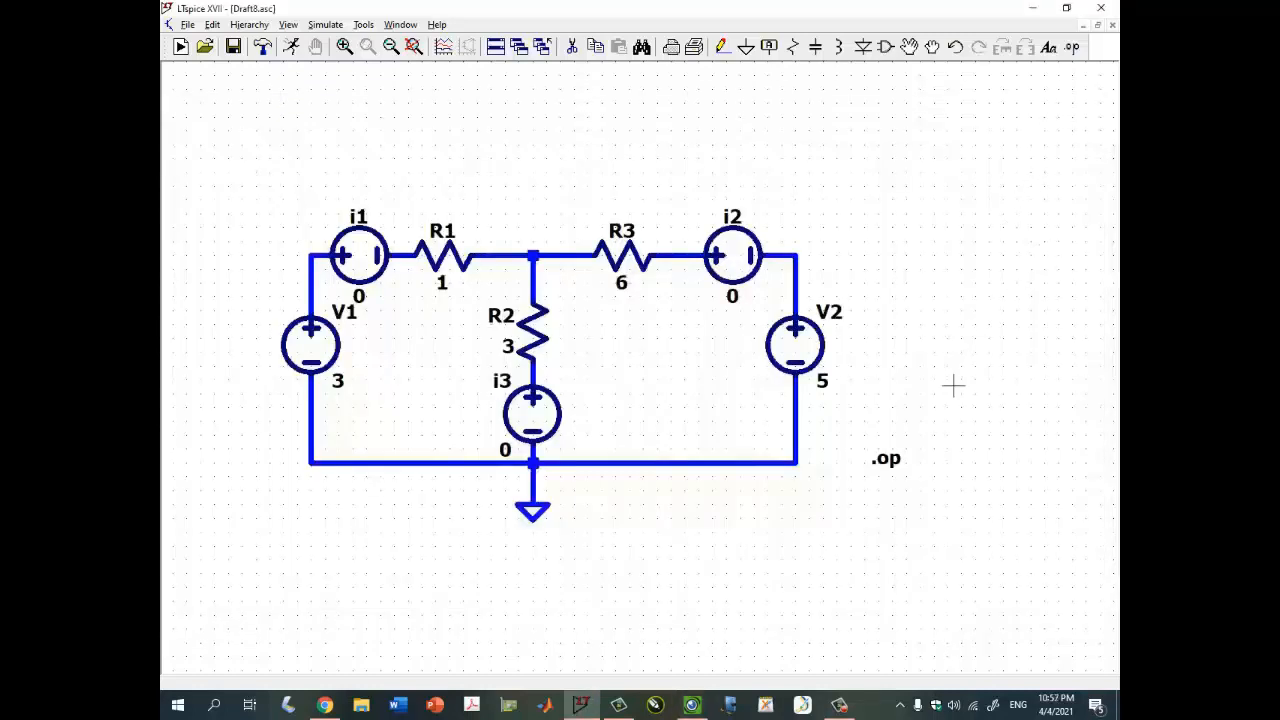
pyautogui.click(691, 705)
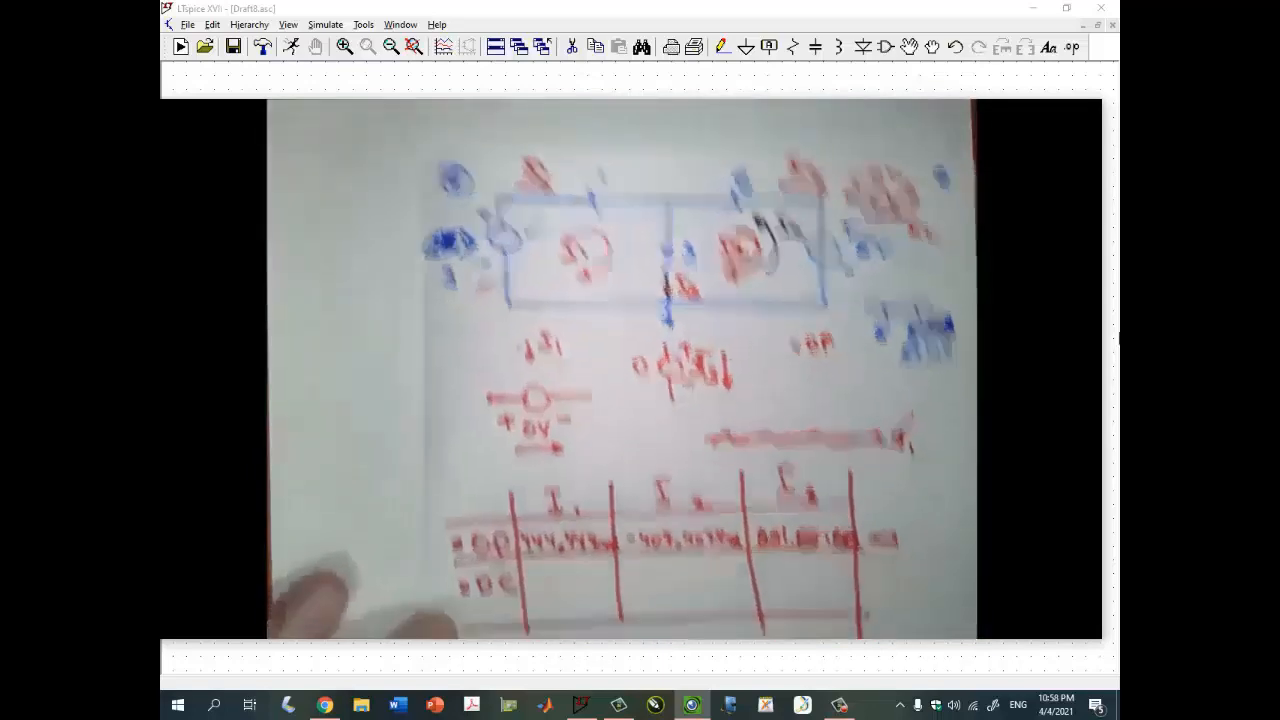
pyautogui.moveTo(1018, 186)
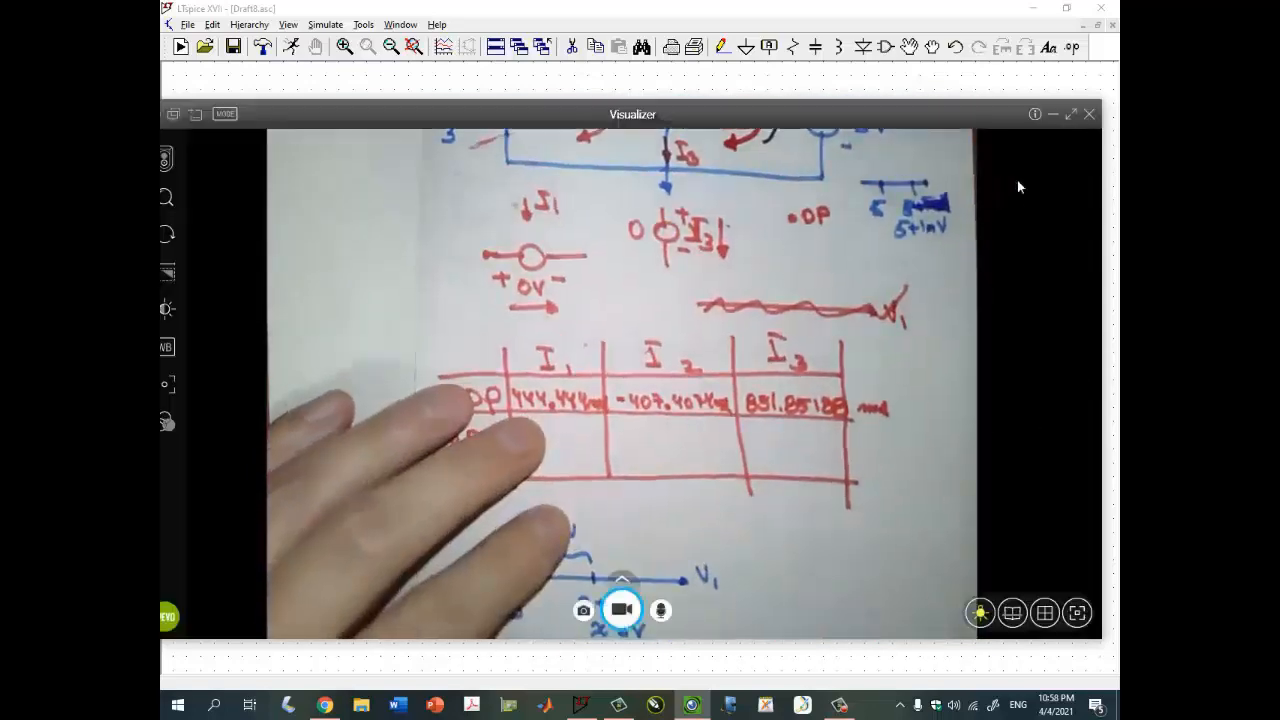
pyautogui.click(1052, 116)
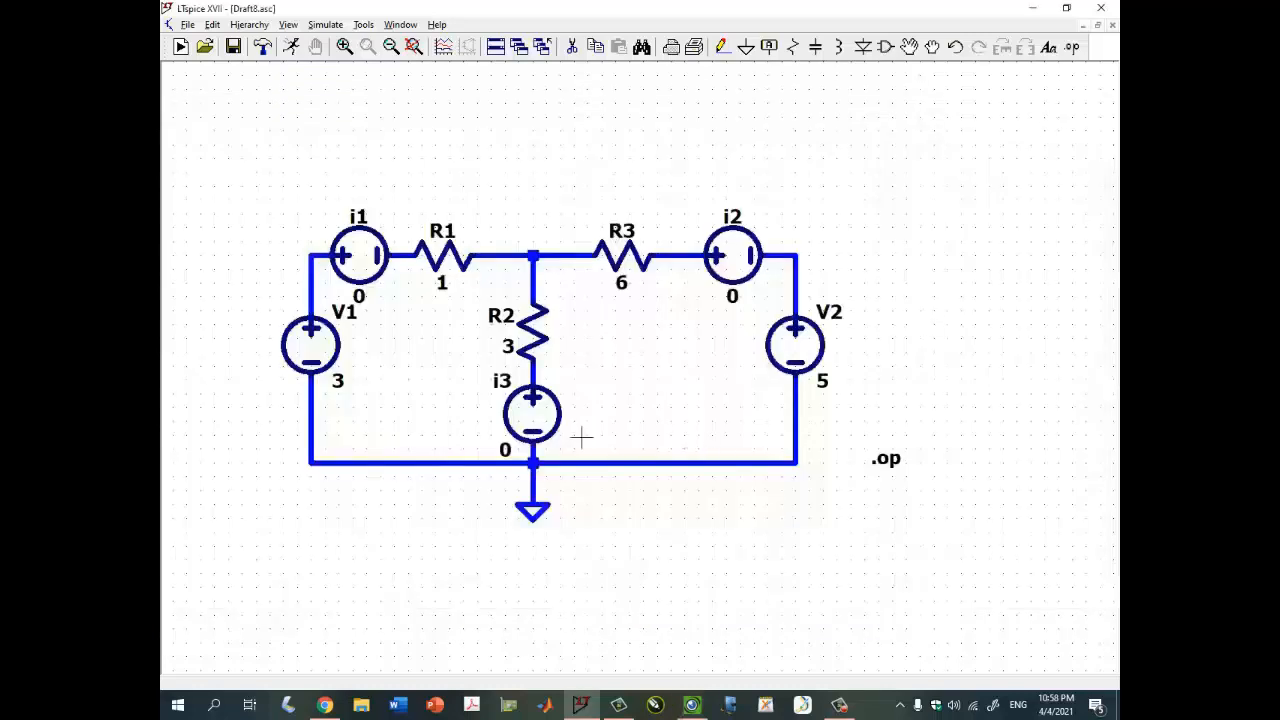
# - Replace the .op directive with a linear DC sweep of v1 from 3 to {3+1n} with a 1n increment
pyautogui.rightClick(889, 469)
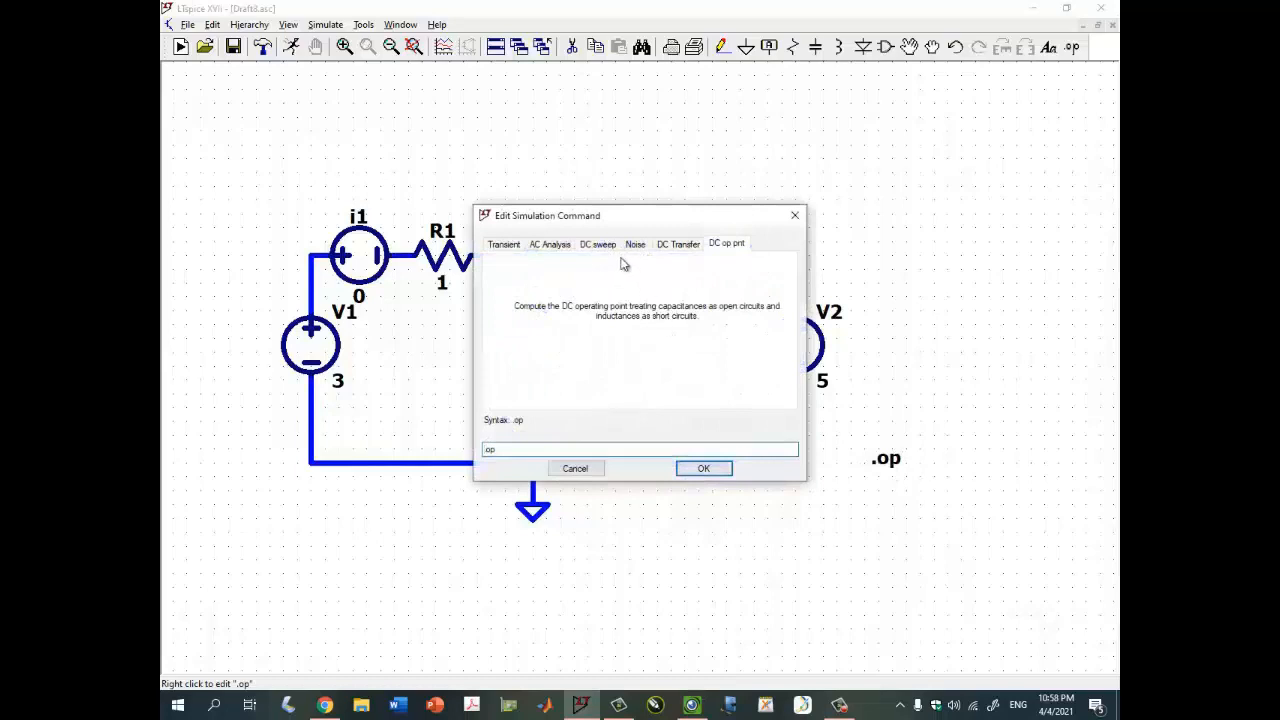
pyautogui.click(598, 244)
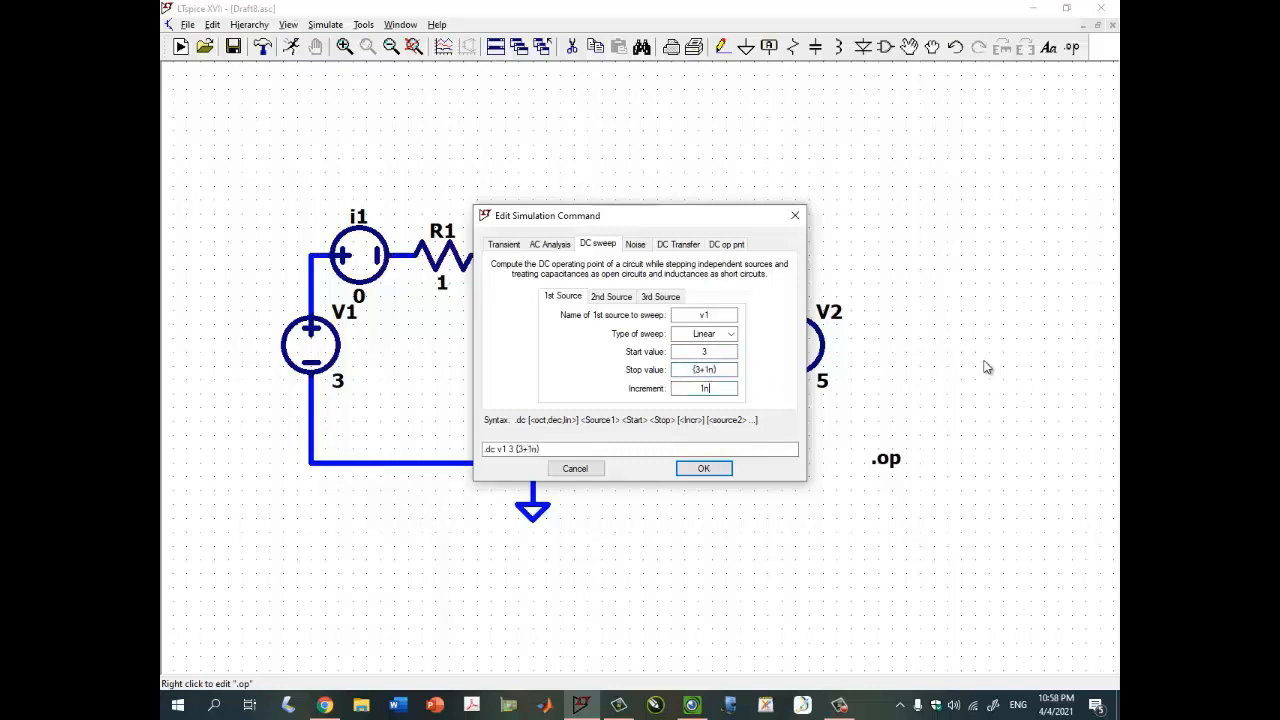
pyautogui.press('Return')
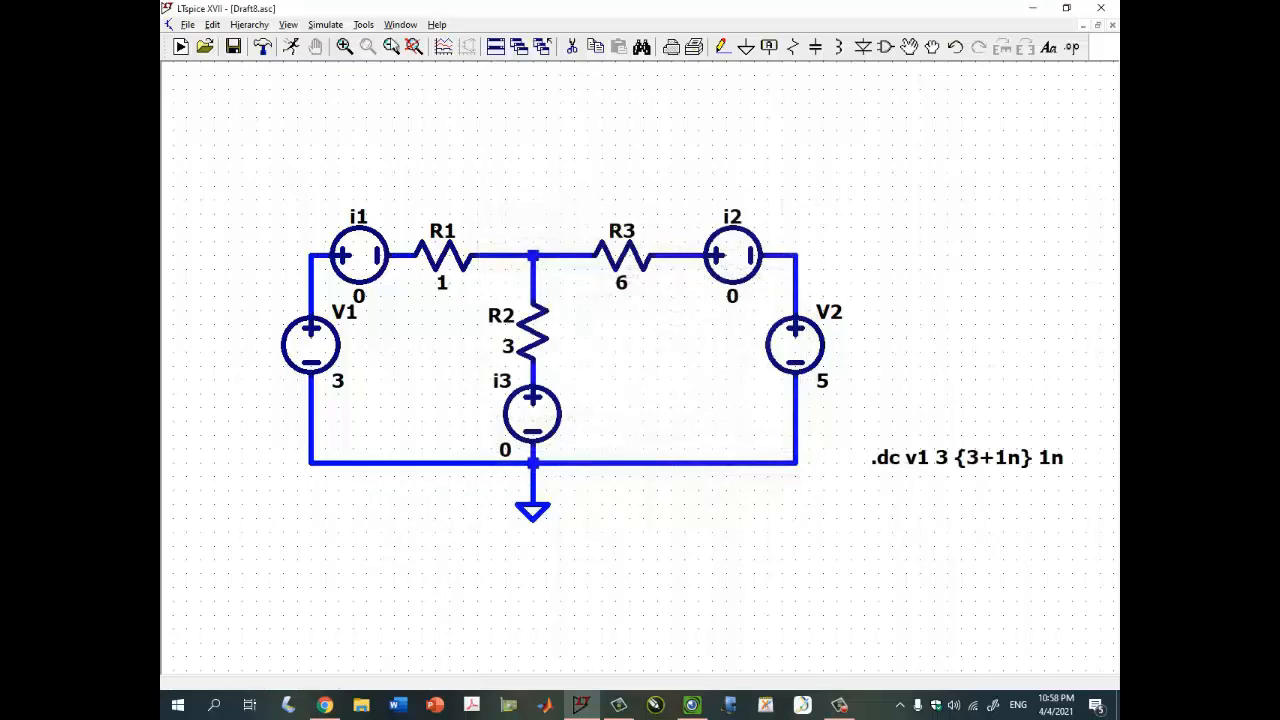
# - Run the DC sweep, plot the currents through i1, i2 and i3, and maximize the waveform window
pyautogui.click(291, 47)
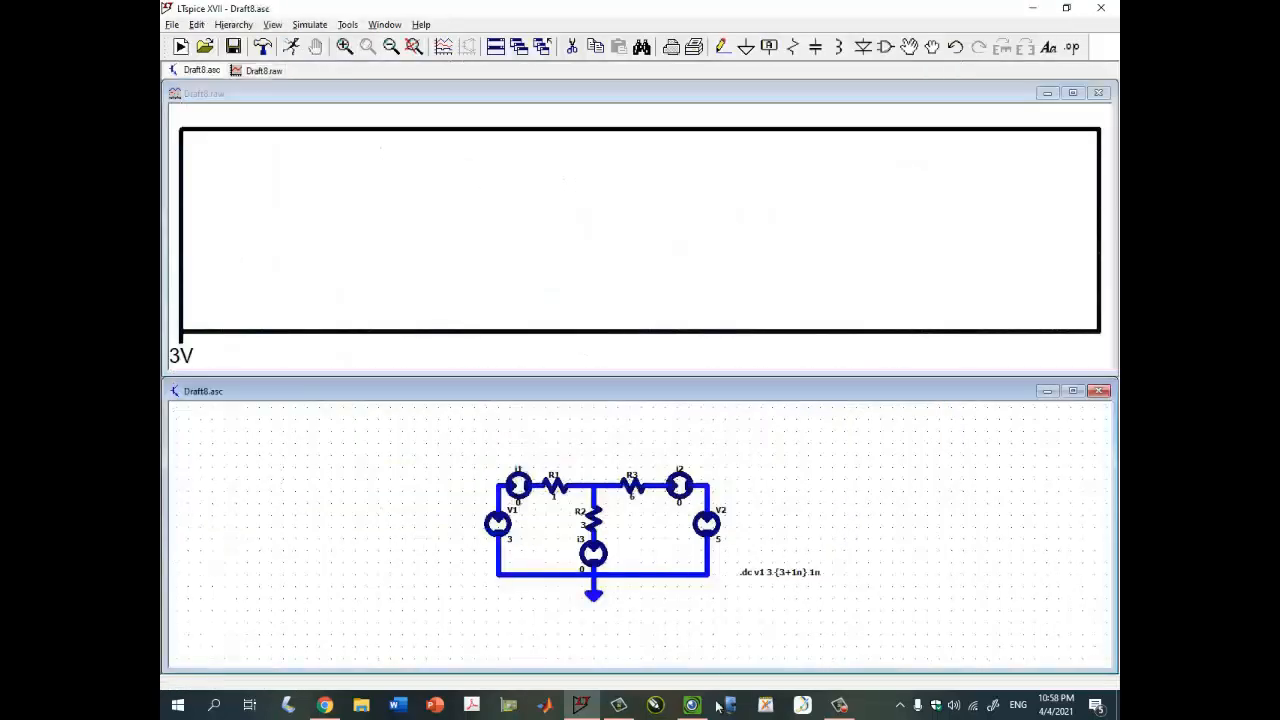
pyautogui.scroll(3, 584, 474)
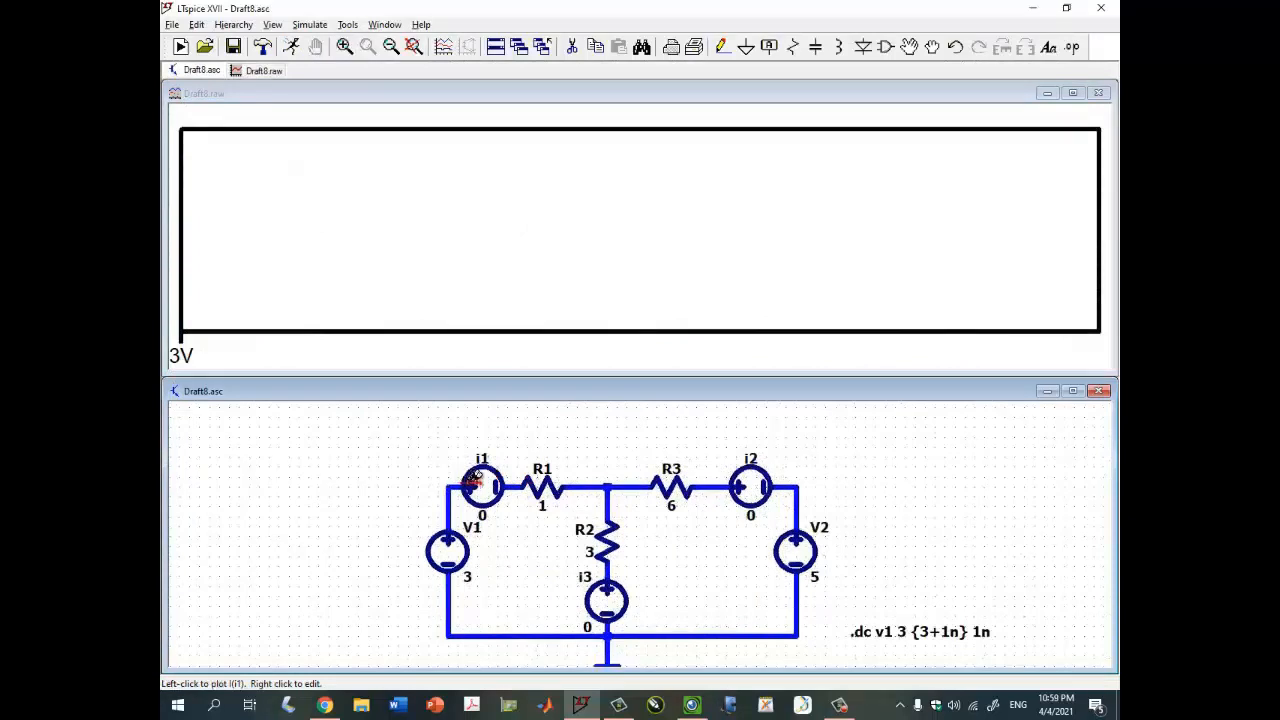
pyautogui.click(476, 480)
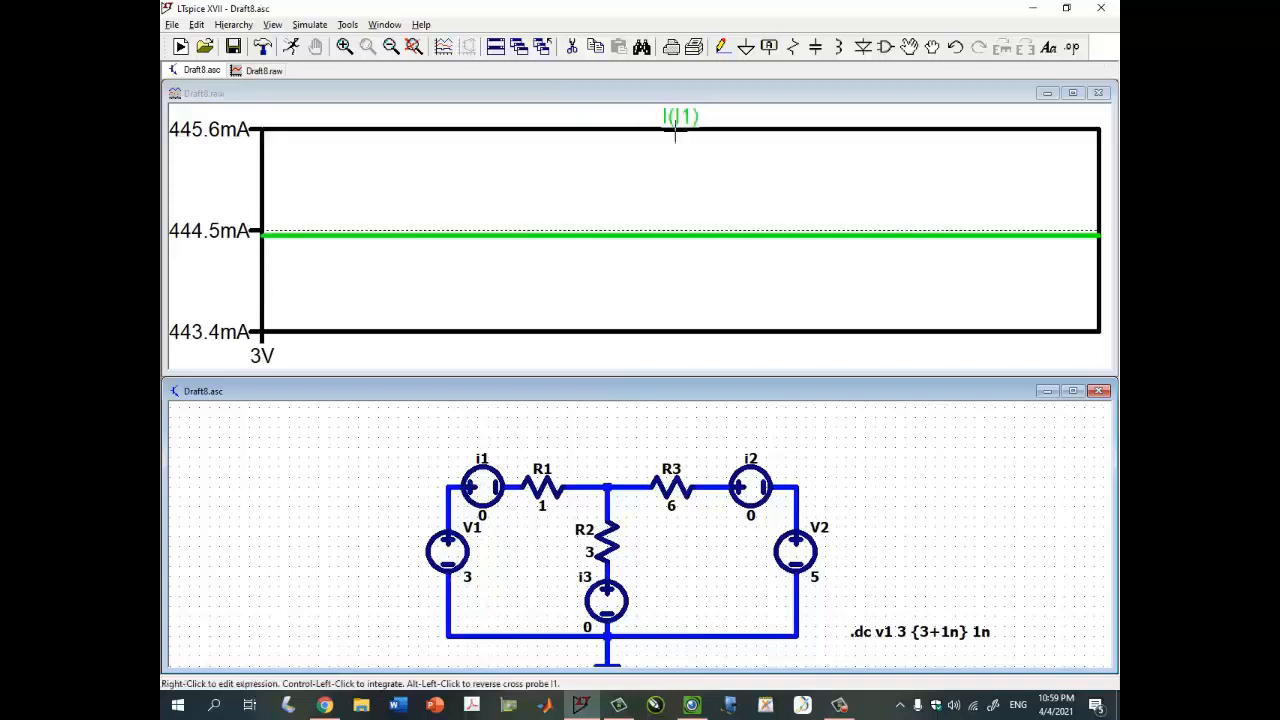
pyautogui.click(741, 481)
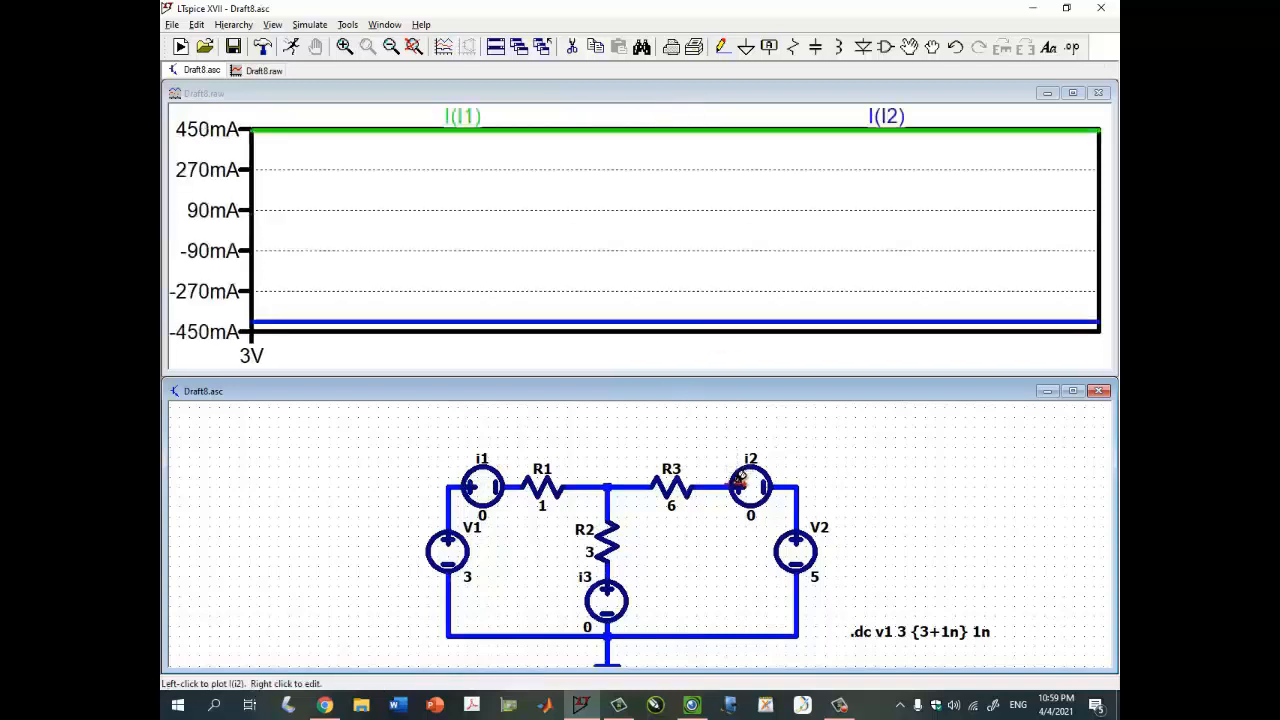
pyautogui.click(621, 572)
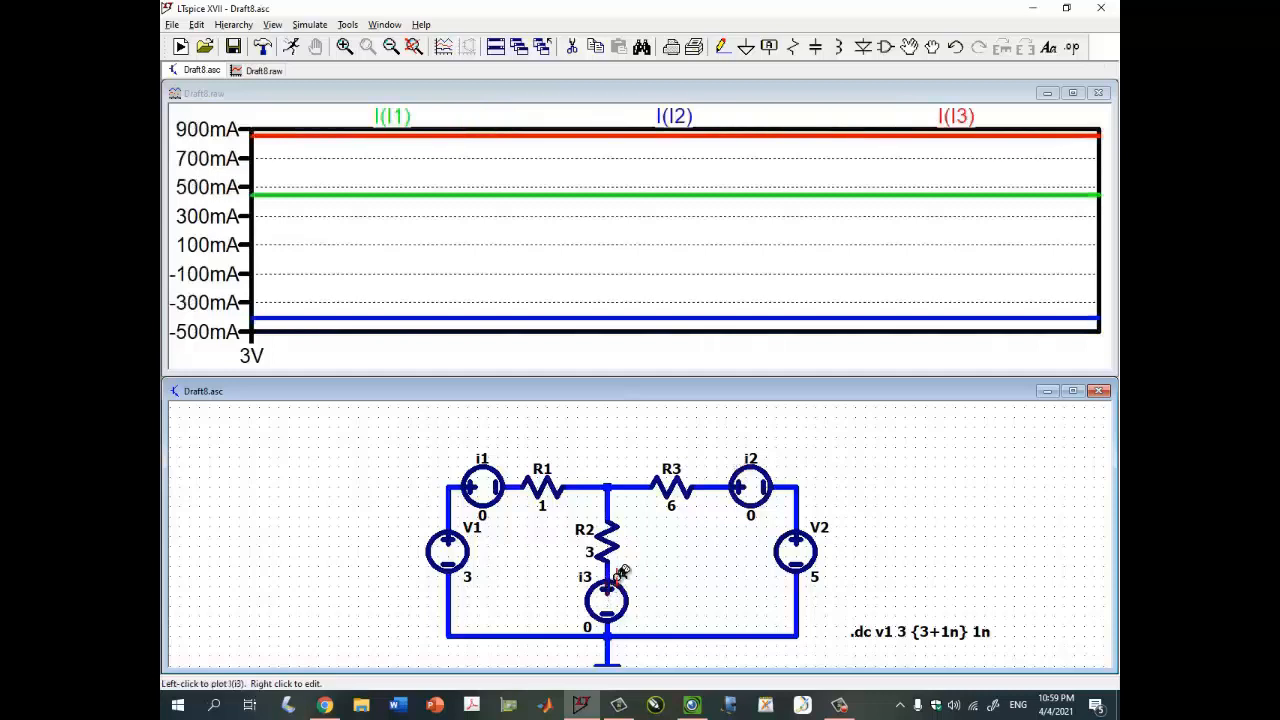
pyautogui.click(1075, 92)
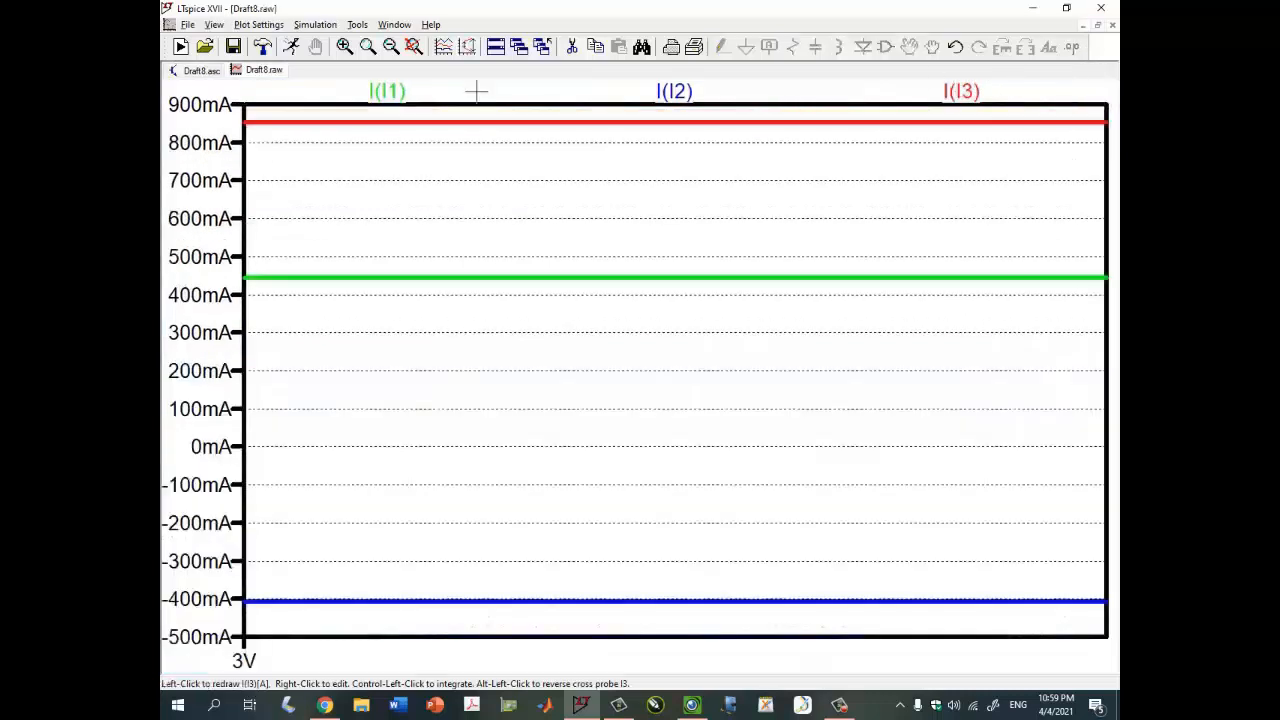
# - Place a cursor on the I(I1) trace and compare its value with the handwritten table
pyautogui.click(397, 91)
pyautogui.moveTo(946, 549); pyautogui.dragTo(800, 304)
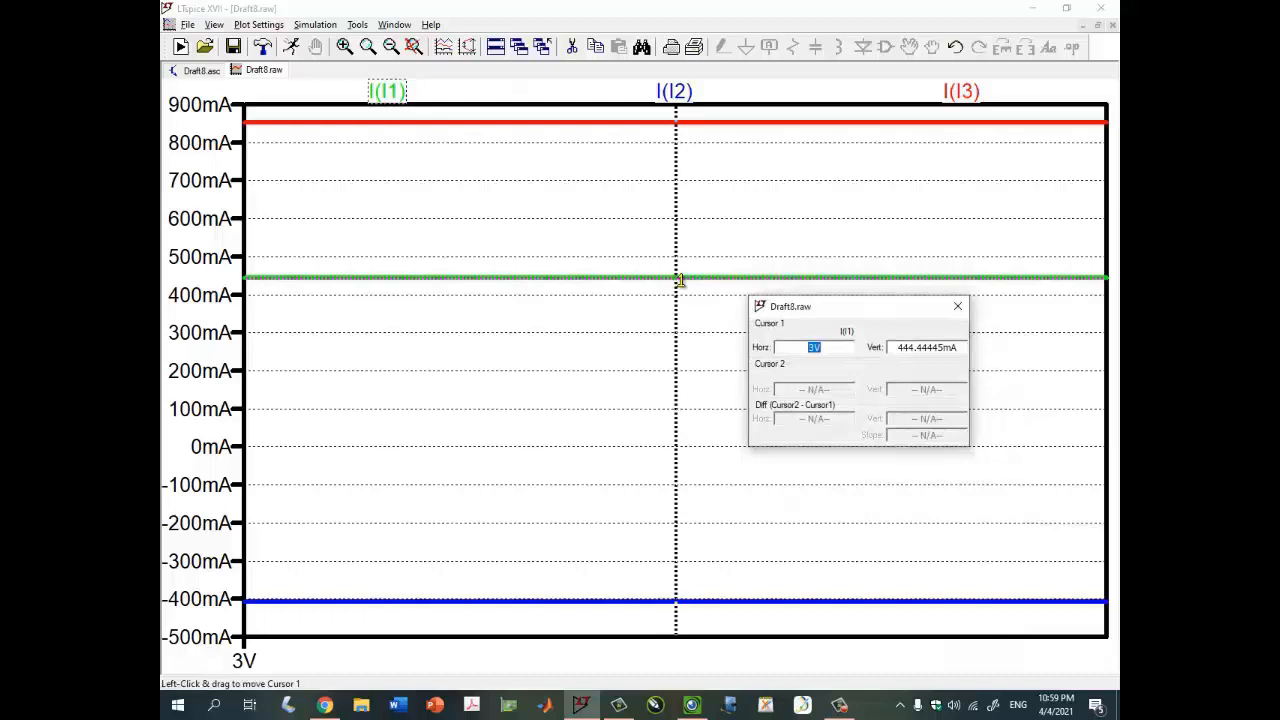
pyautogui.click(691, 705)
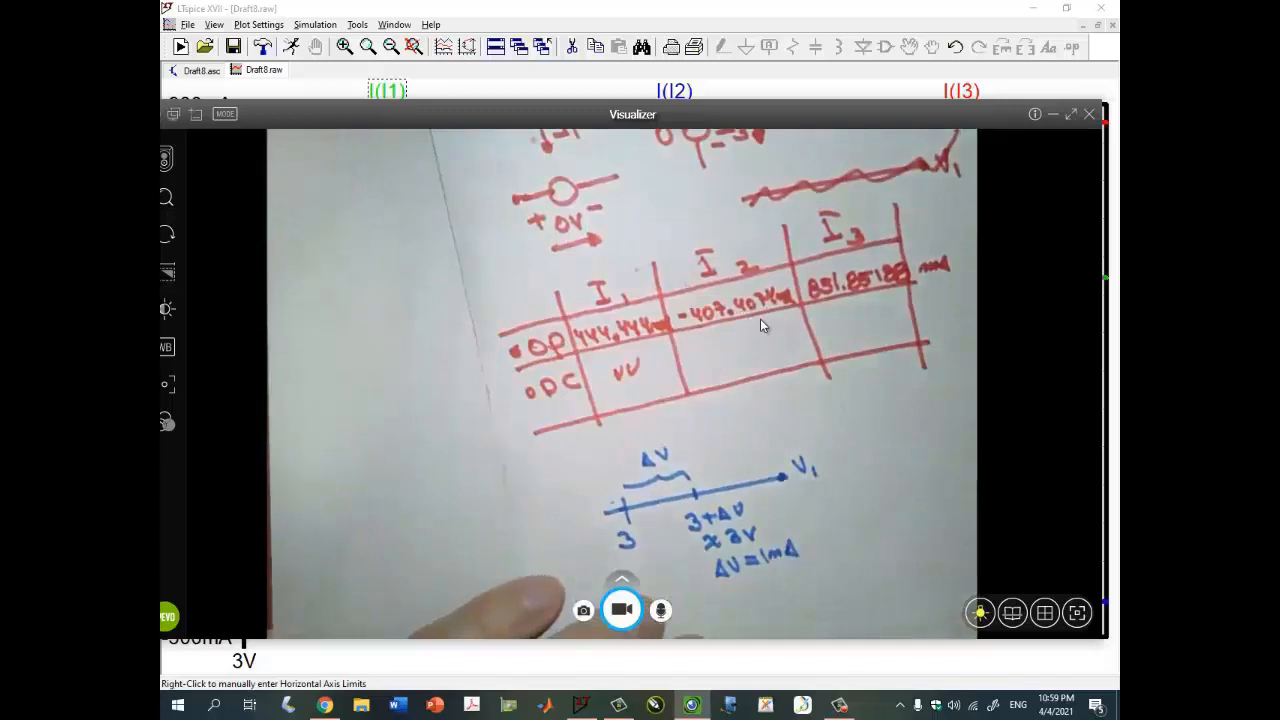
pyautogui.click(1054, 114)
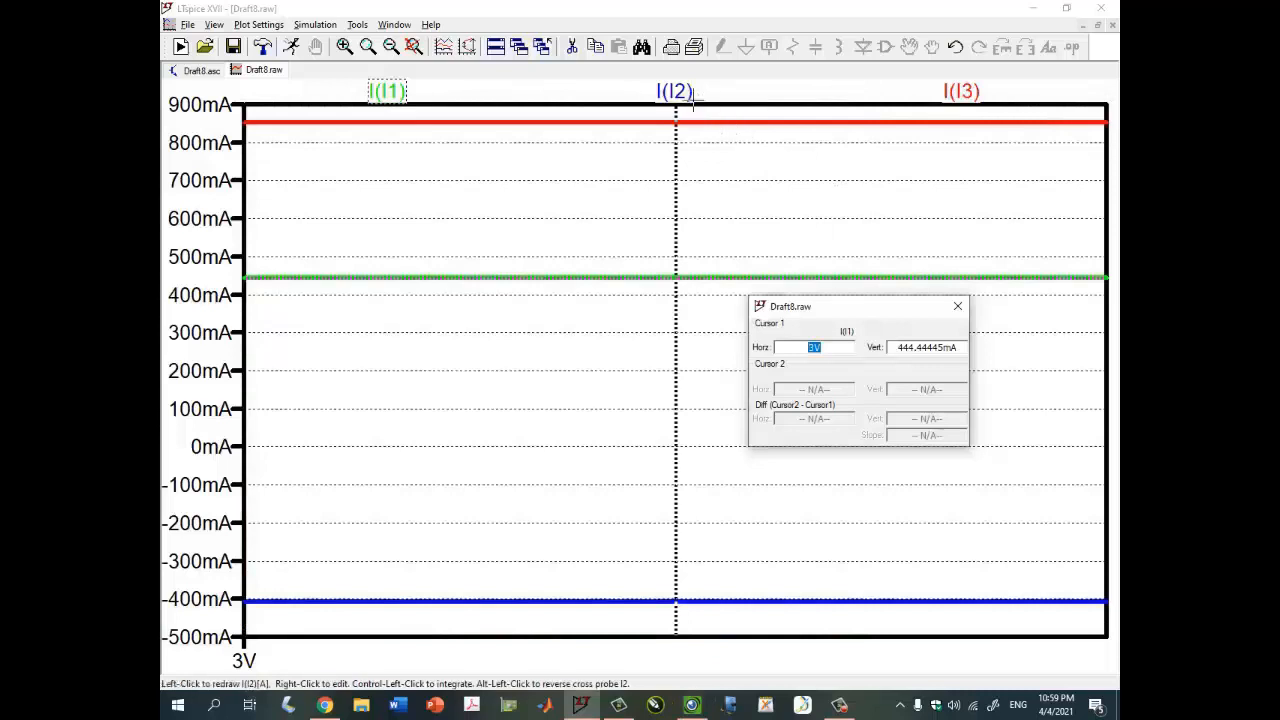
# - Switch the cursor readout to the I(I2) trace and compare its value with the handwritten table
pyautogui.click(958, 305)
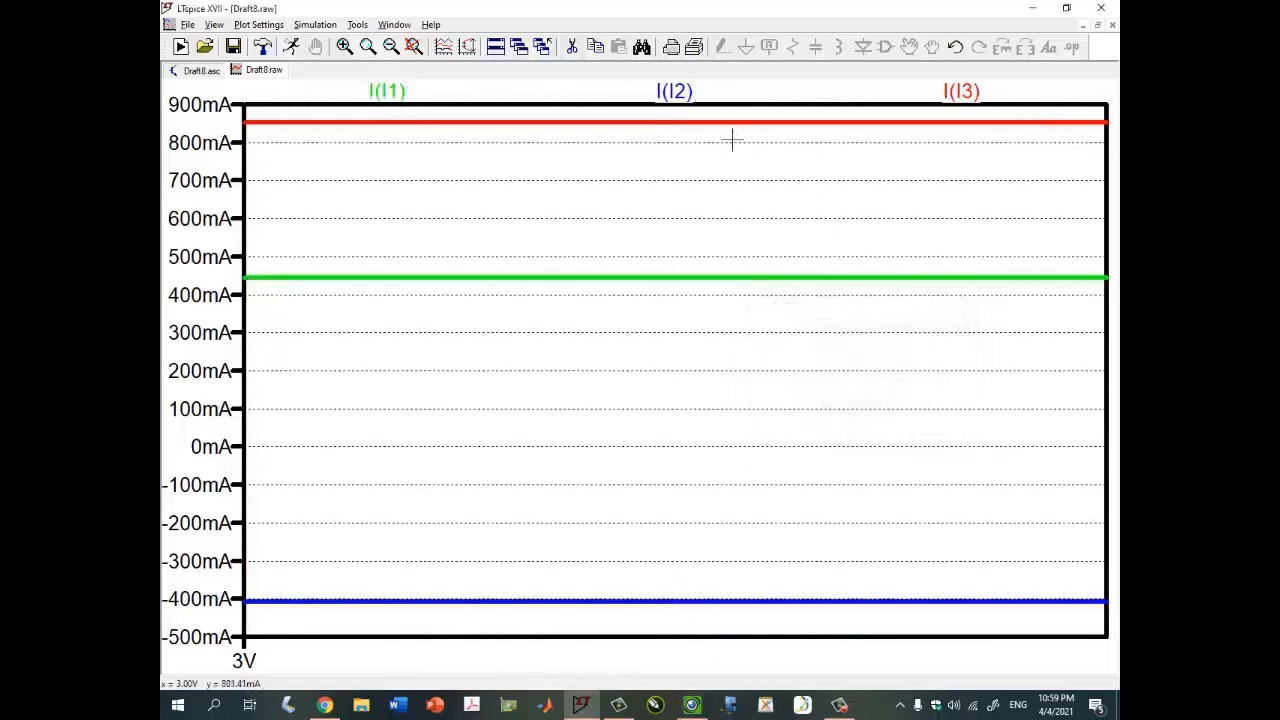
pyautogui.click(688, 92)
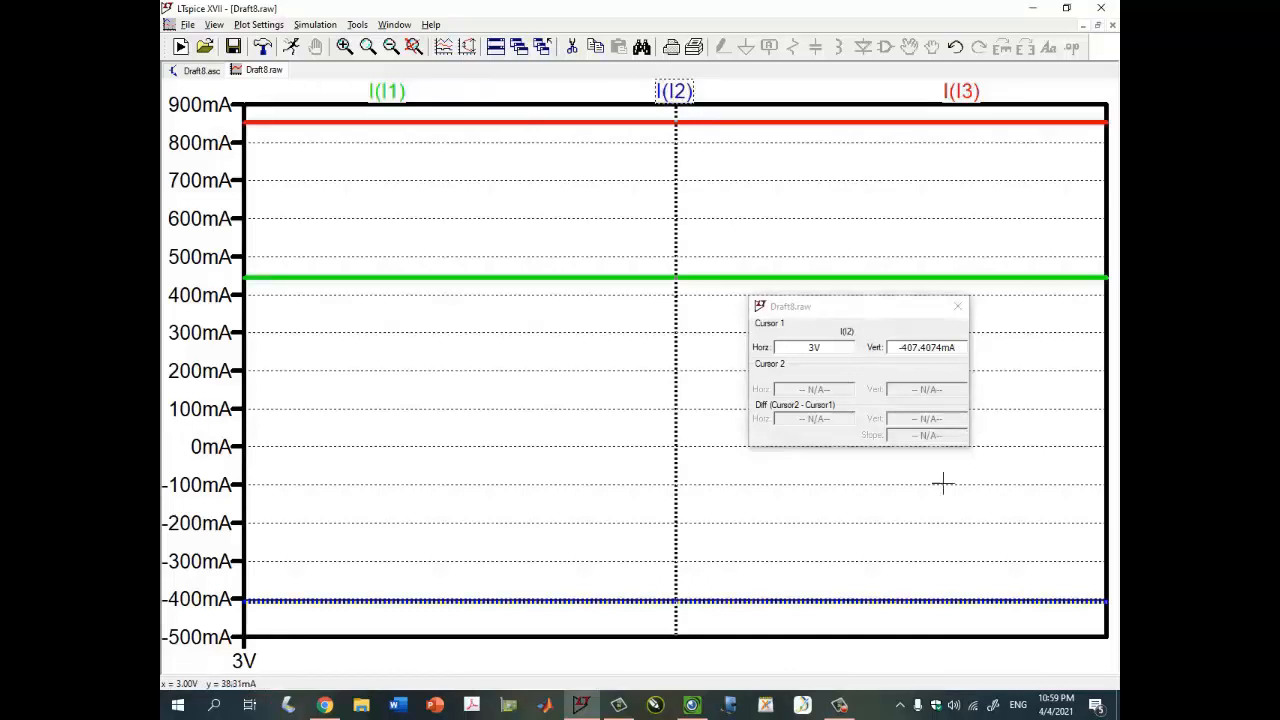
pyautogui.click(691, 705)
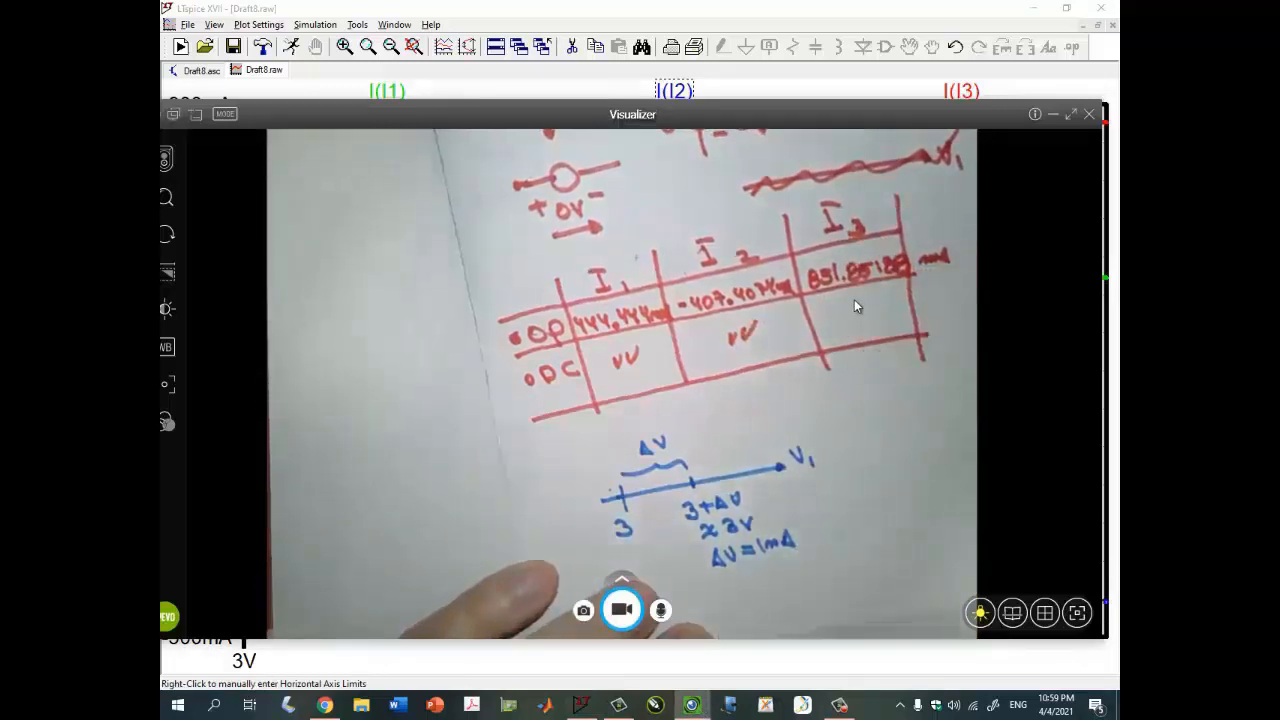
pyautogui.click(1053, 115)
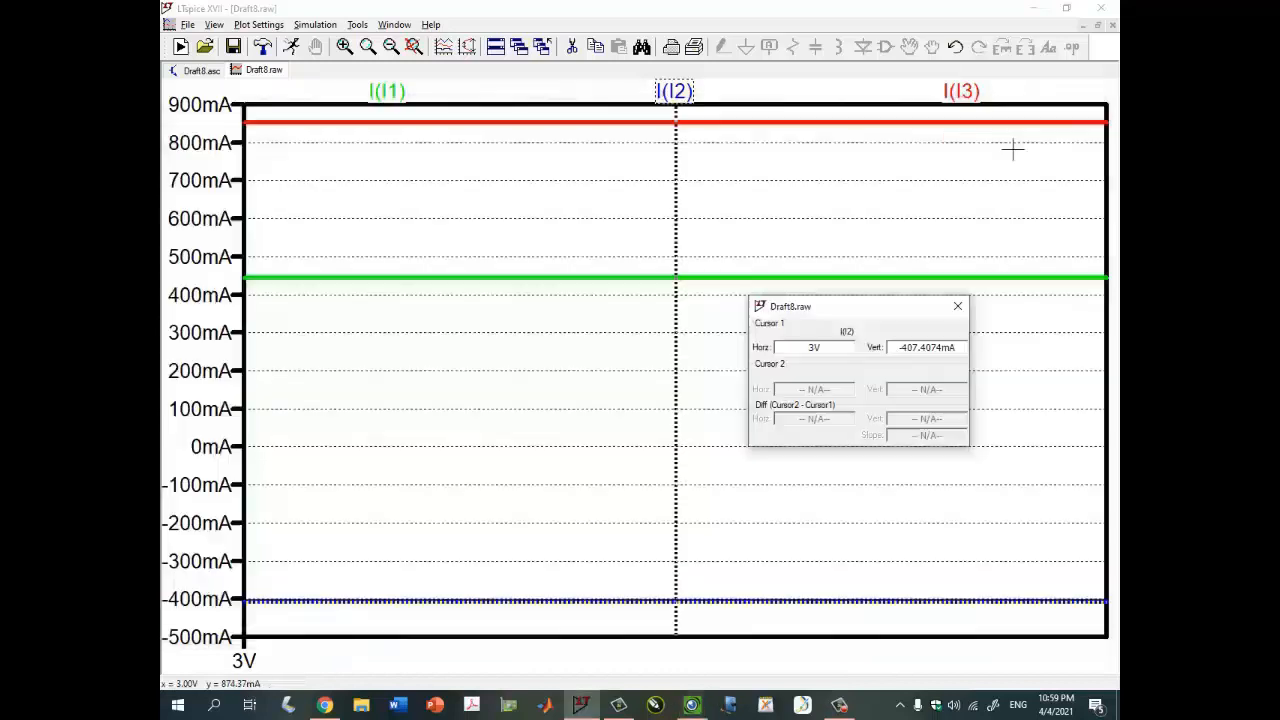
# - Read the I(I3) trace with the cursor, check it against the handwritten table, and close the readout
pyautogui.click(961, 91)
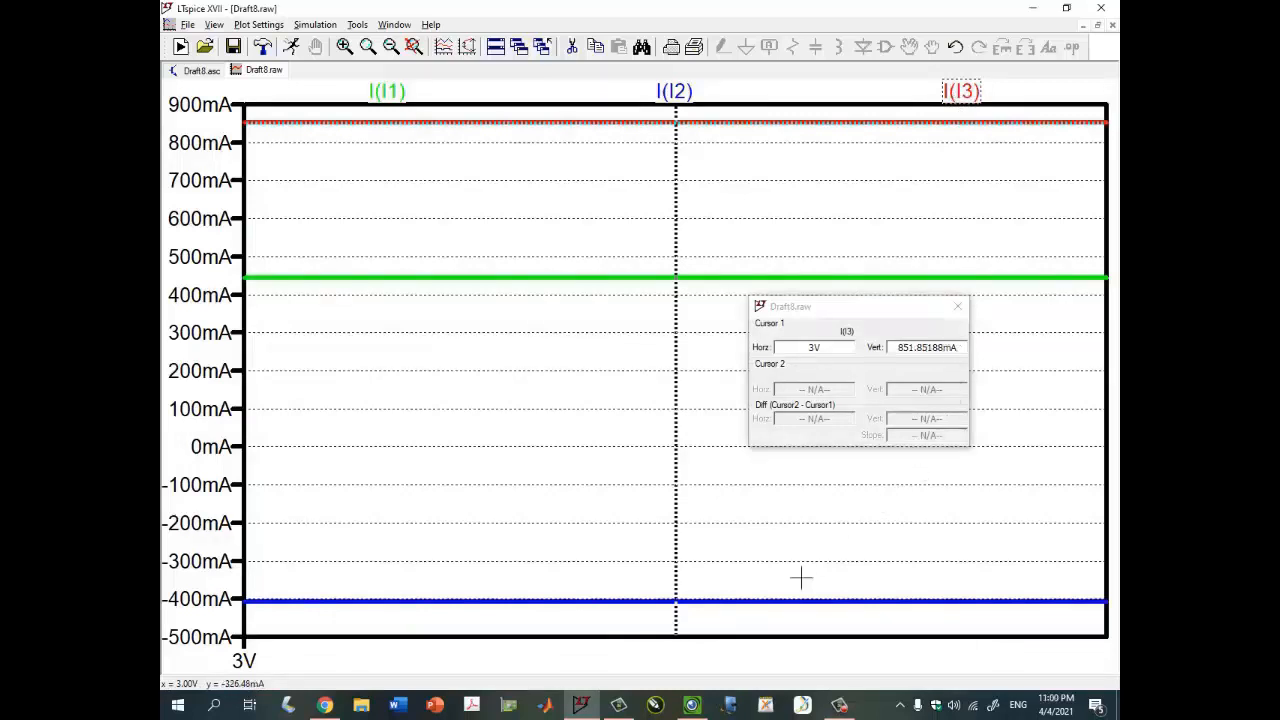
pyautogui.click(691, 705)
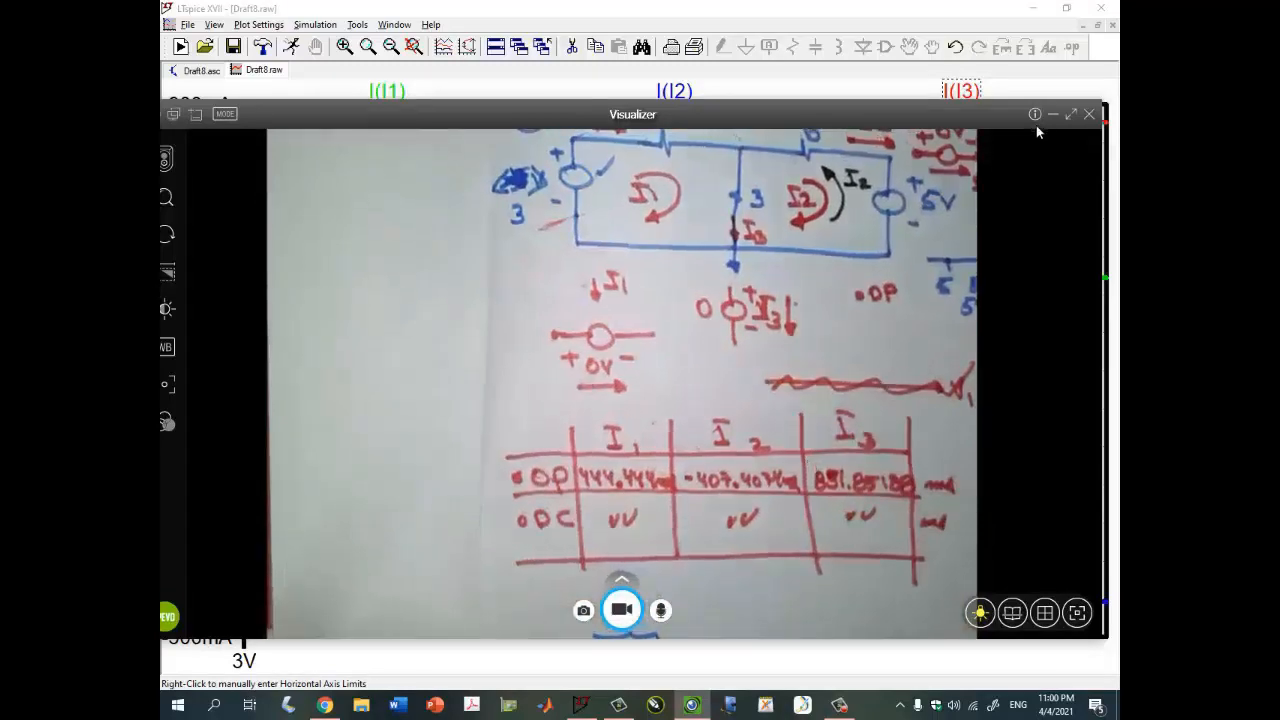
pyautogui.click(1053, 113)
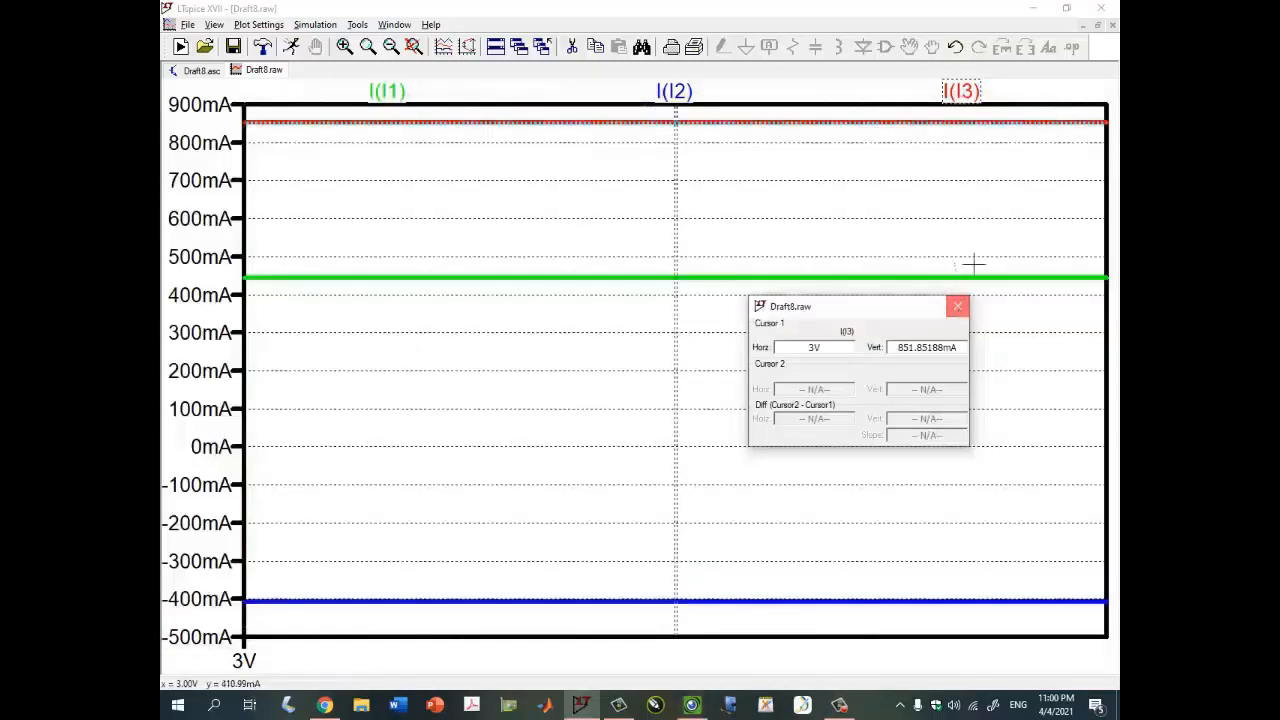
pyautogui.click(958, 306)
# - Change the DC sweep to source v2, linear from 5 to {5+1n} with a 1n increment
pyautogui.click(1098, 25)
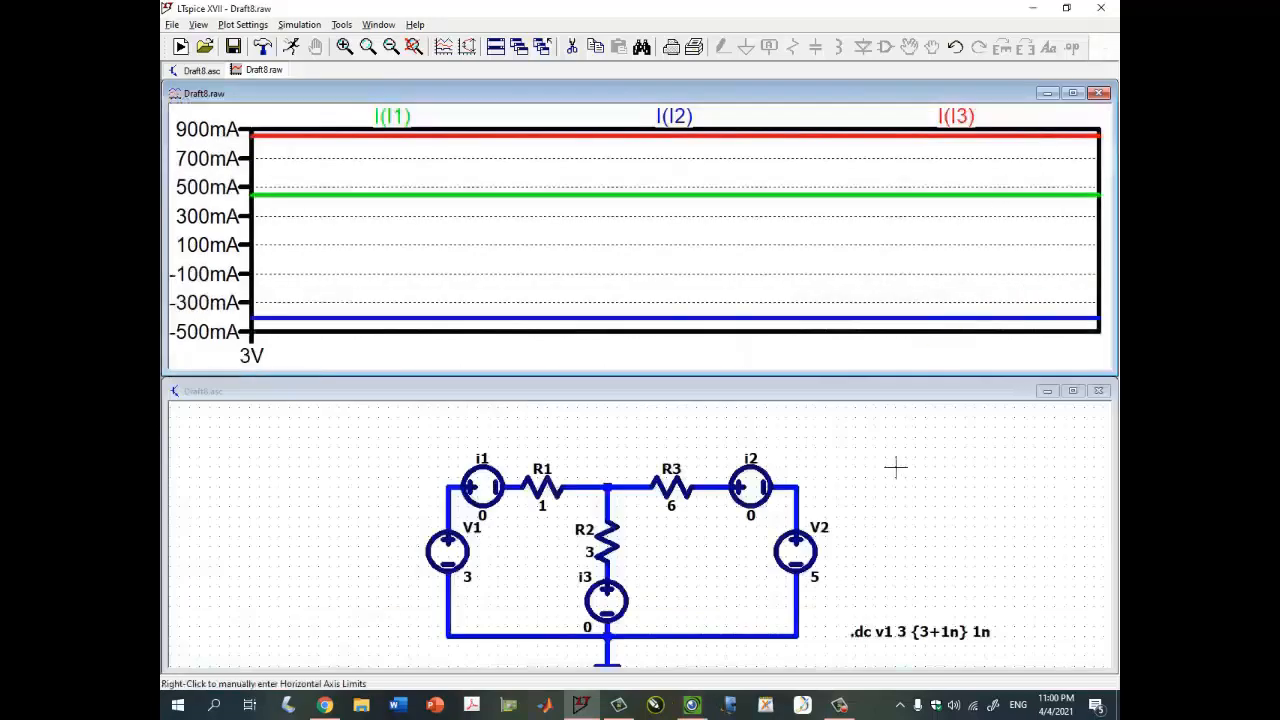
pyautogui.scroll(2, 885, 505)
pyautogui.scroll(-2, 905, 530)
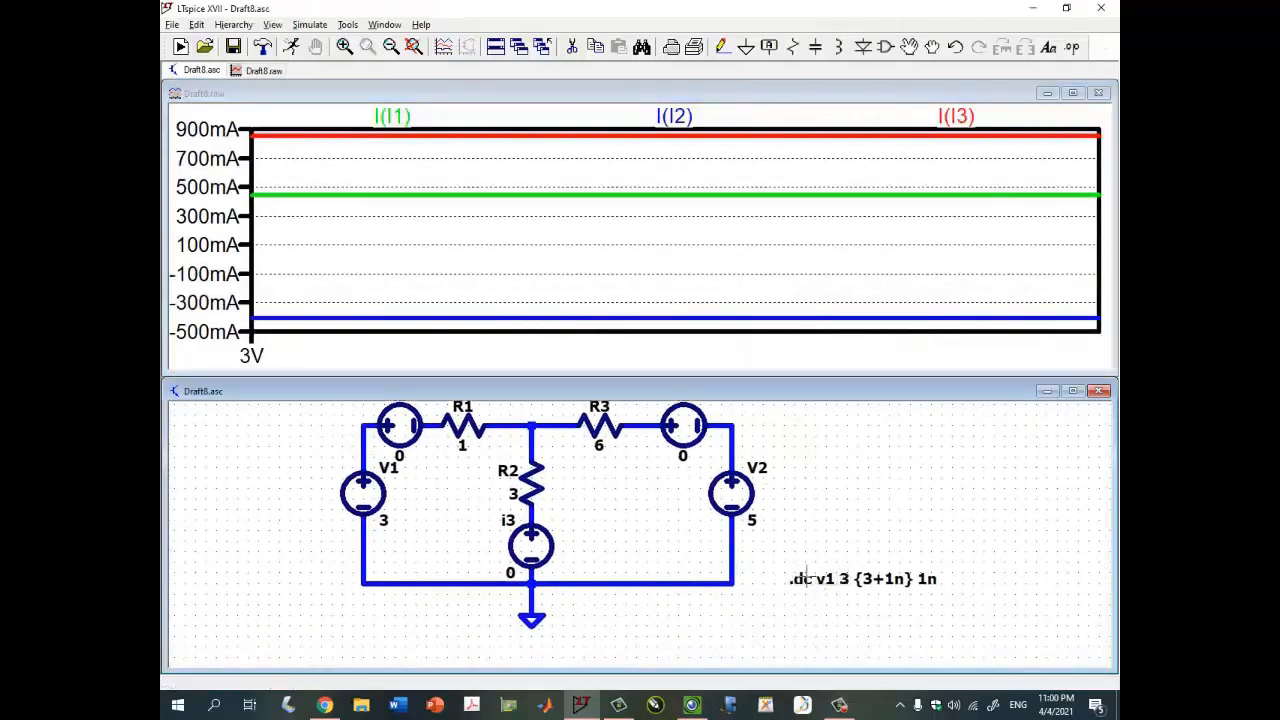
pyautogui.rightClick(820, 578)
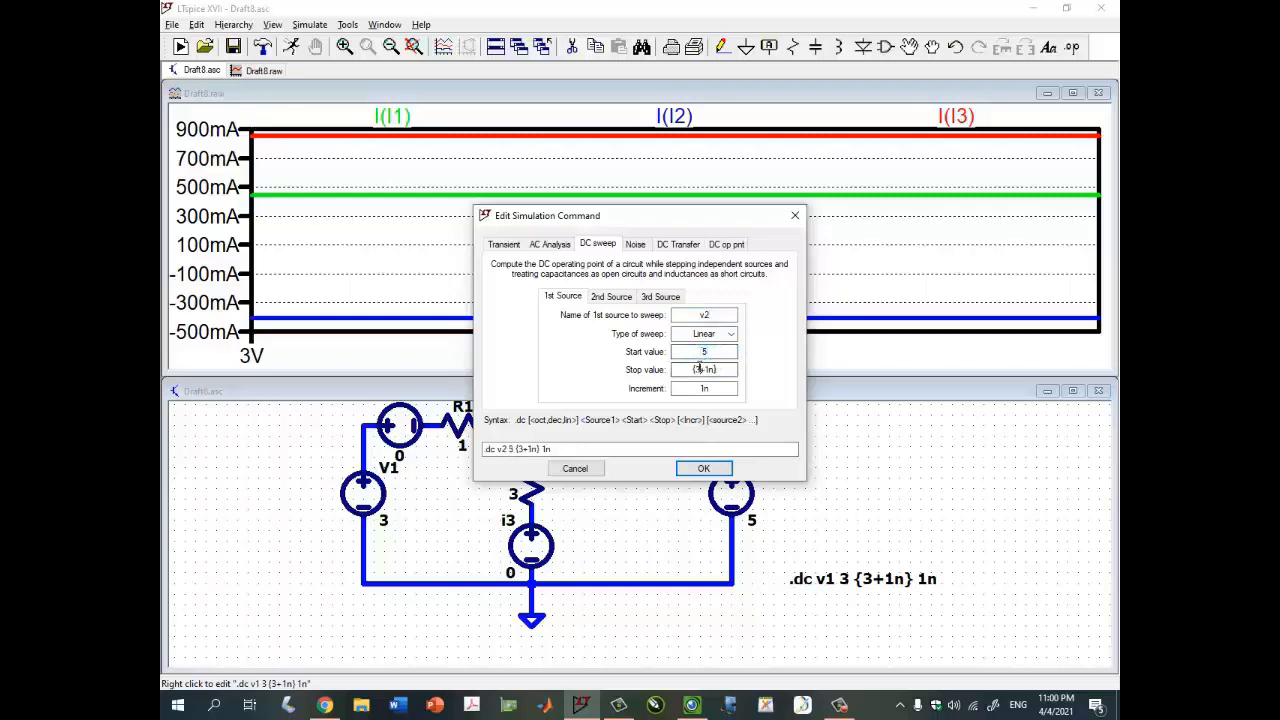
pyautogui.press('Return')
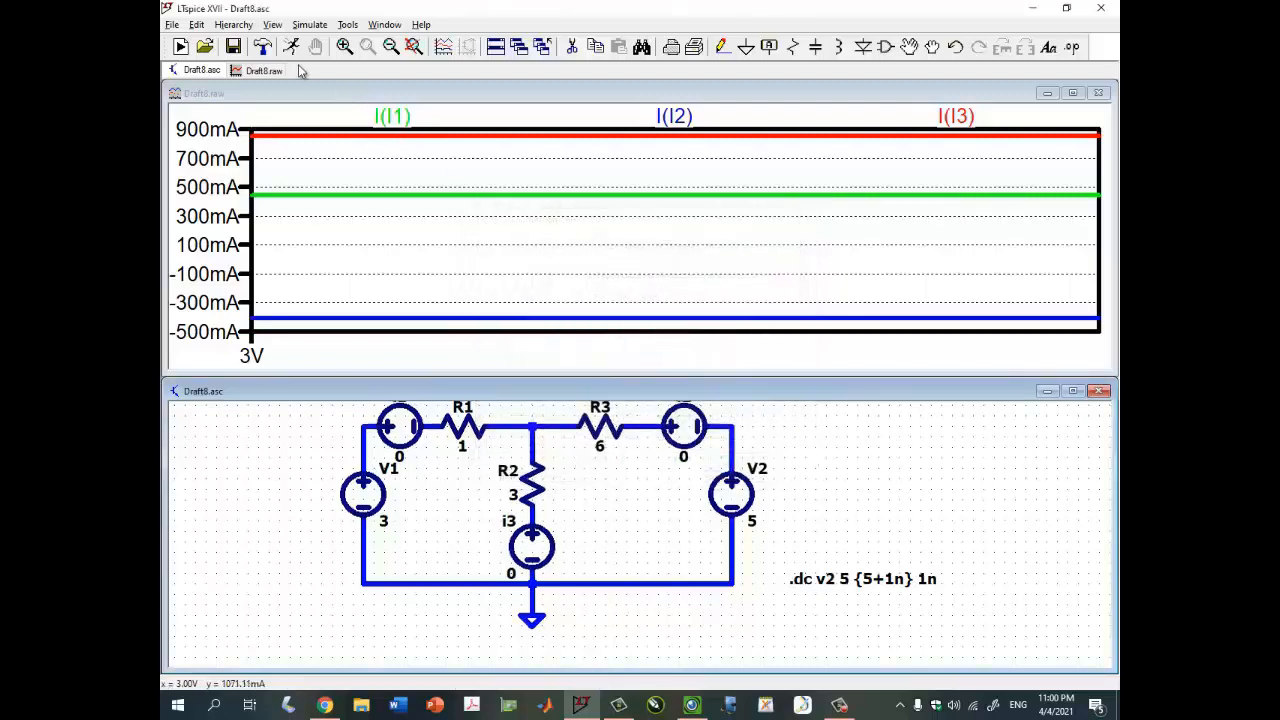
# - Rerun the simulation, maximize the waveform window and place a cursor on the I(I1) trace
pyautogui.click(291, 47)
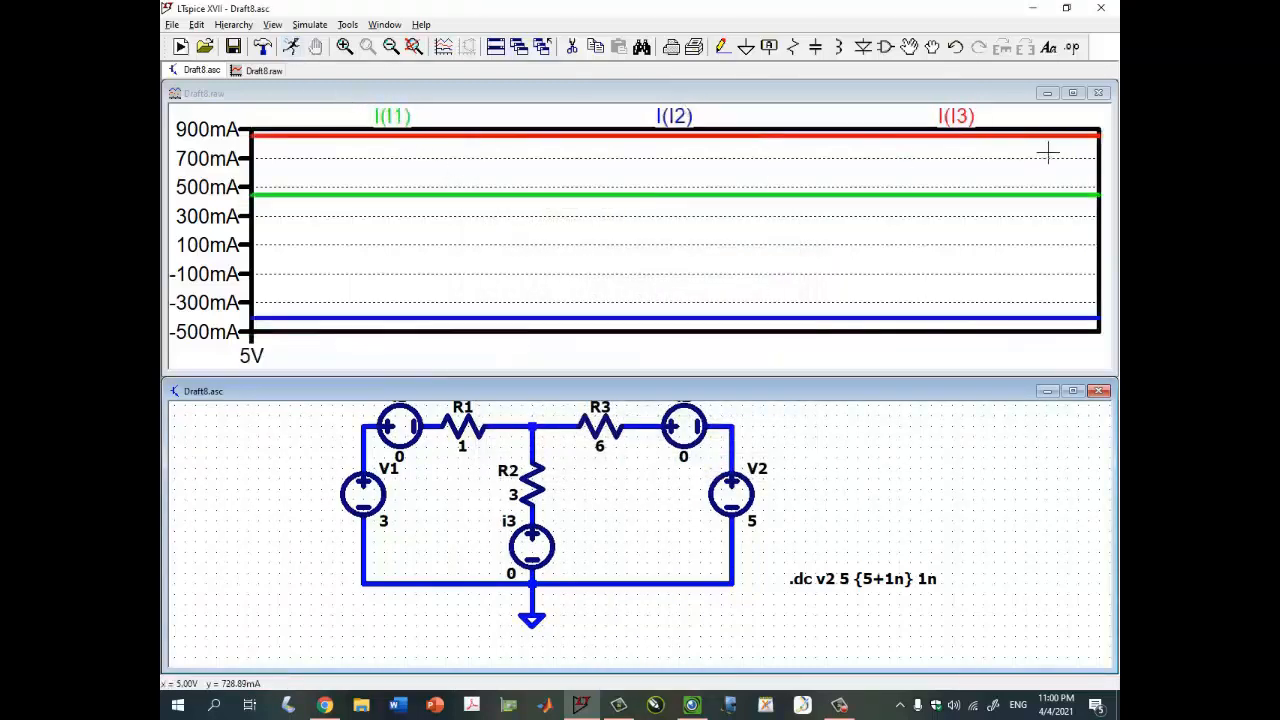
pyautogui.click(1072, 92)
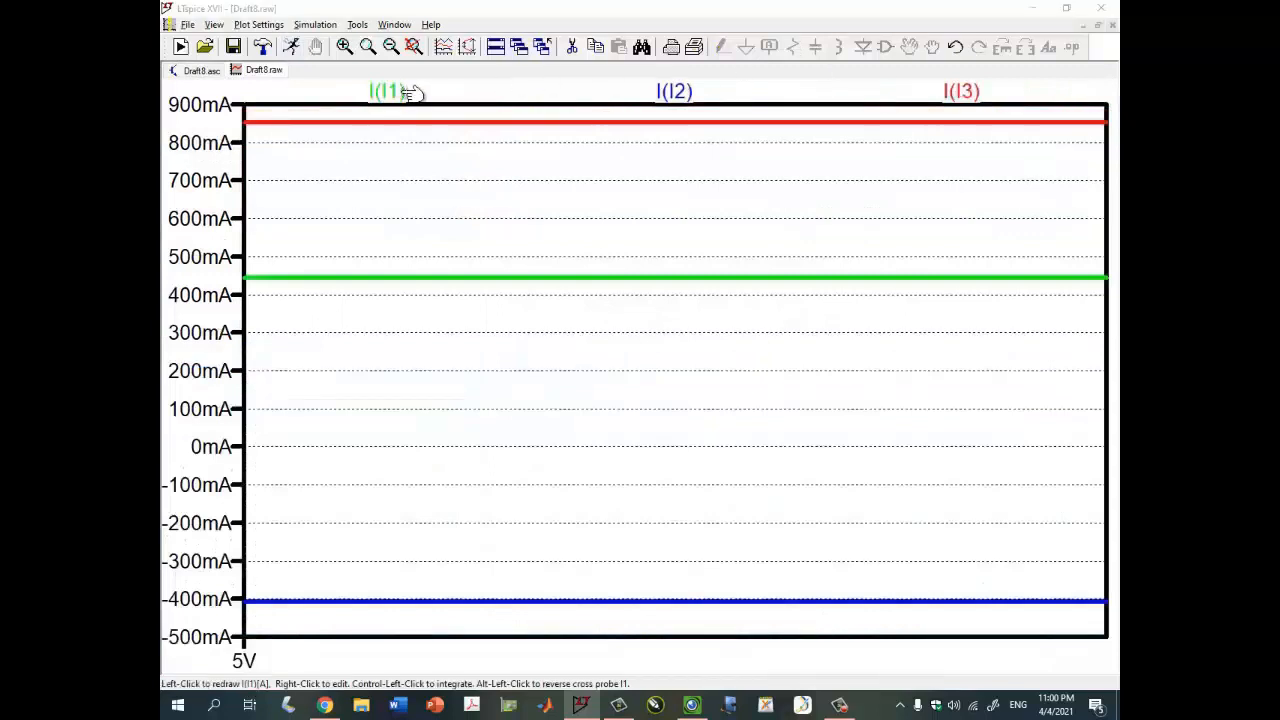
pyautogui.click(410, 92)
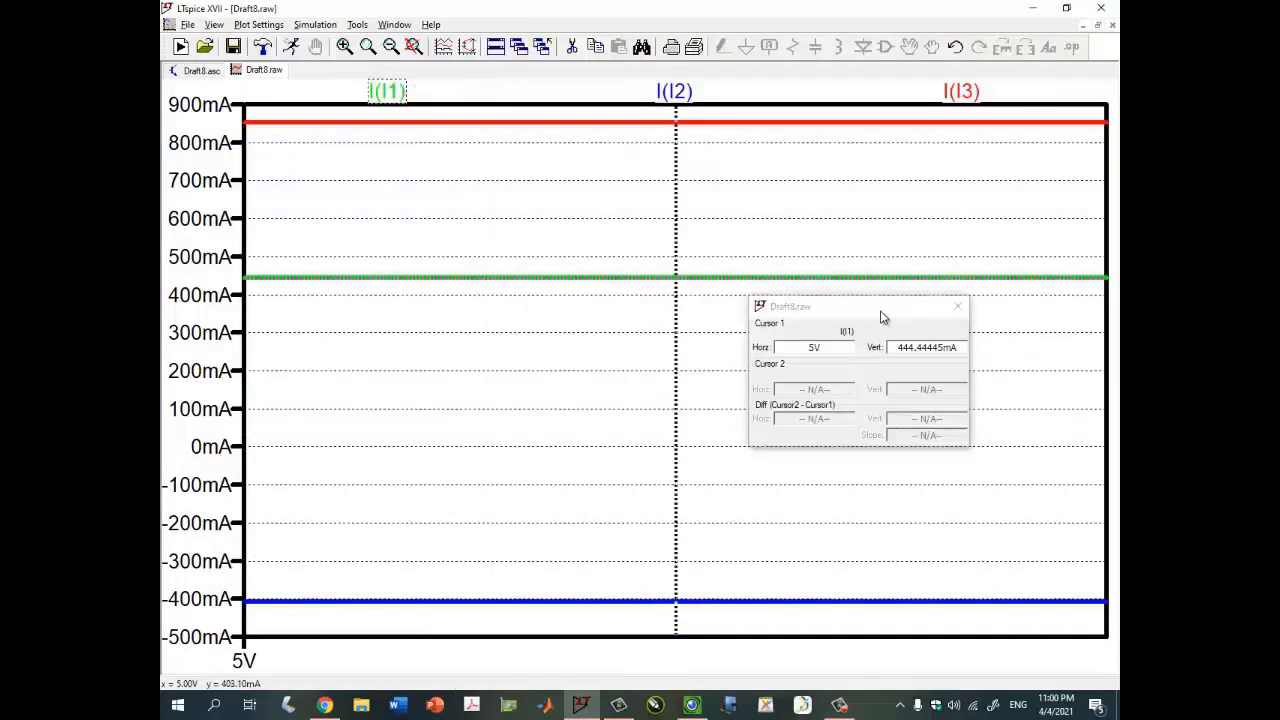
# - Check the handwritten table in the Visualizer and close the I(I1) cursor readout
pyautogui.click(691, 705)
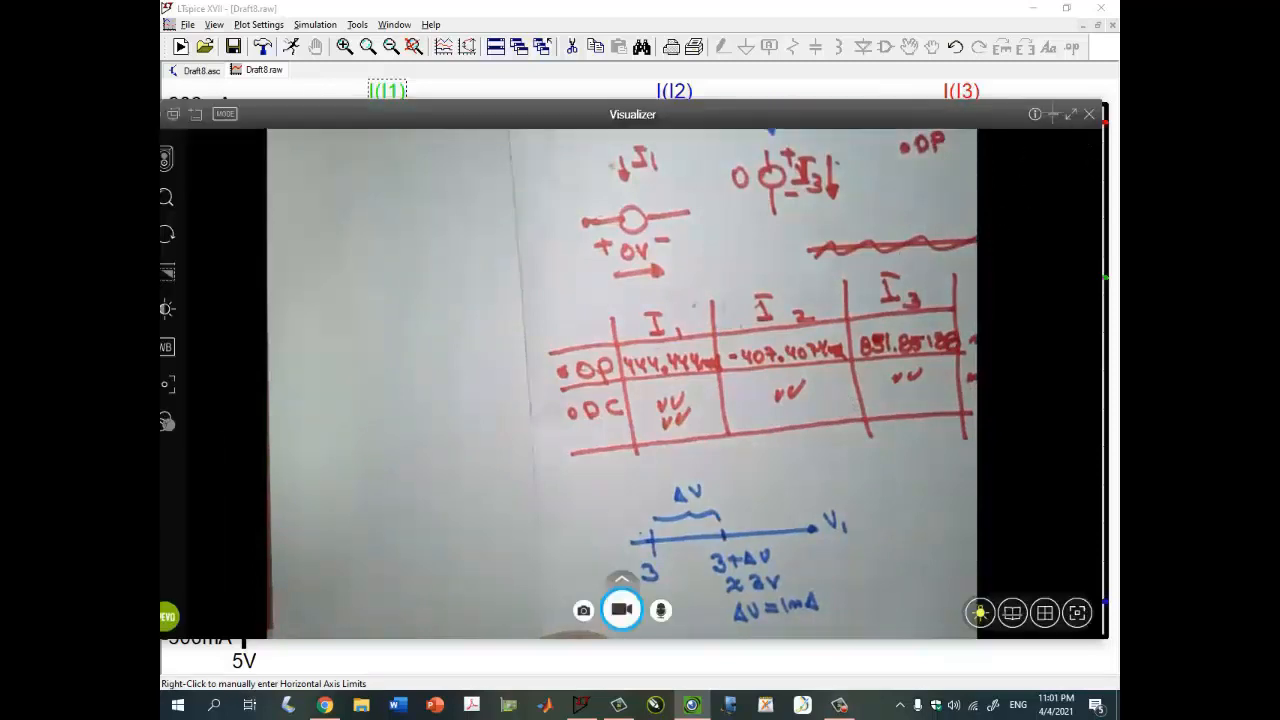
pyautogui.click(1053, 114)
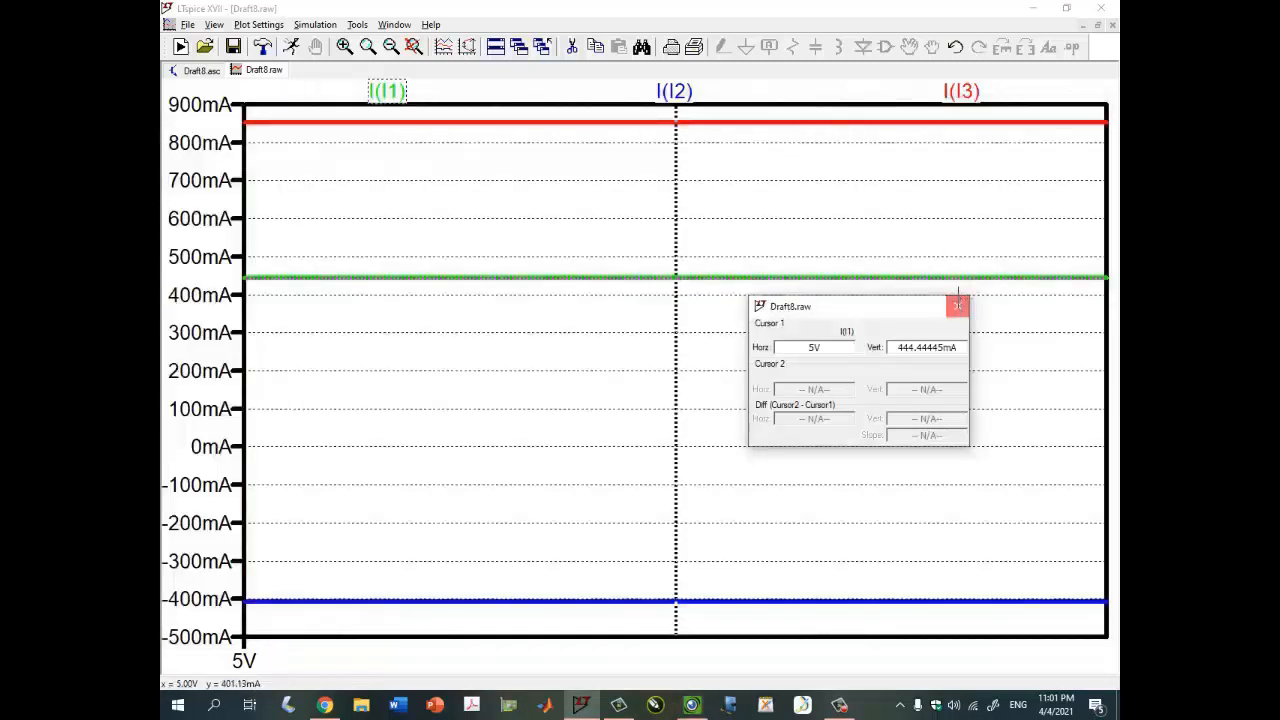
pyautogui.click(957, 306)
# - Read the I(I2) trace with a cursor and compare it with the handwritten table
pyautogui.click(675, 93)
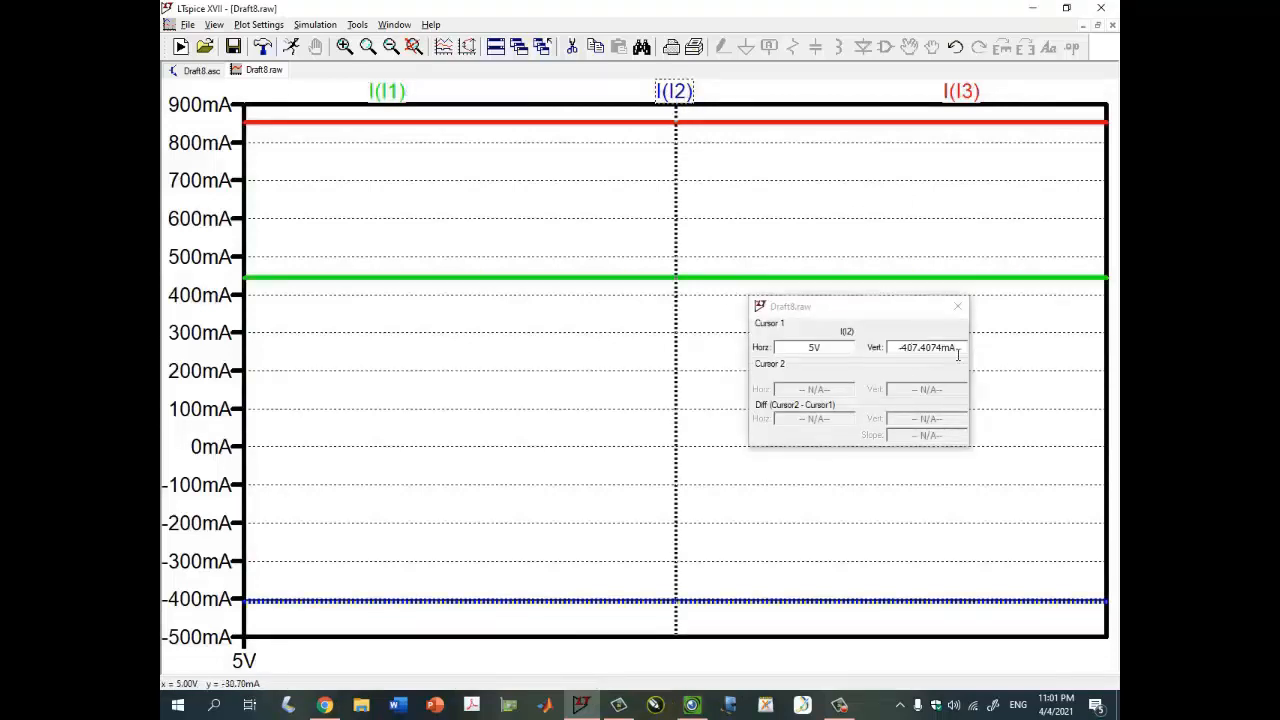
pyautogui.click(691, 705)
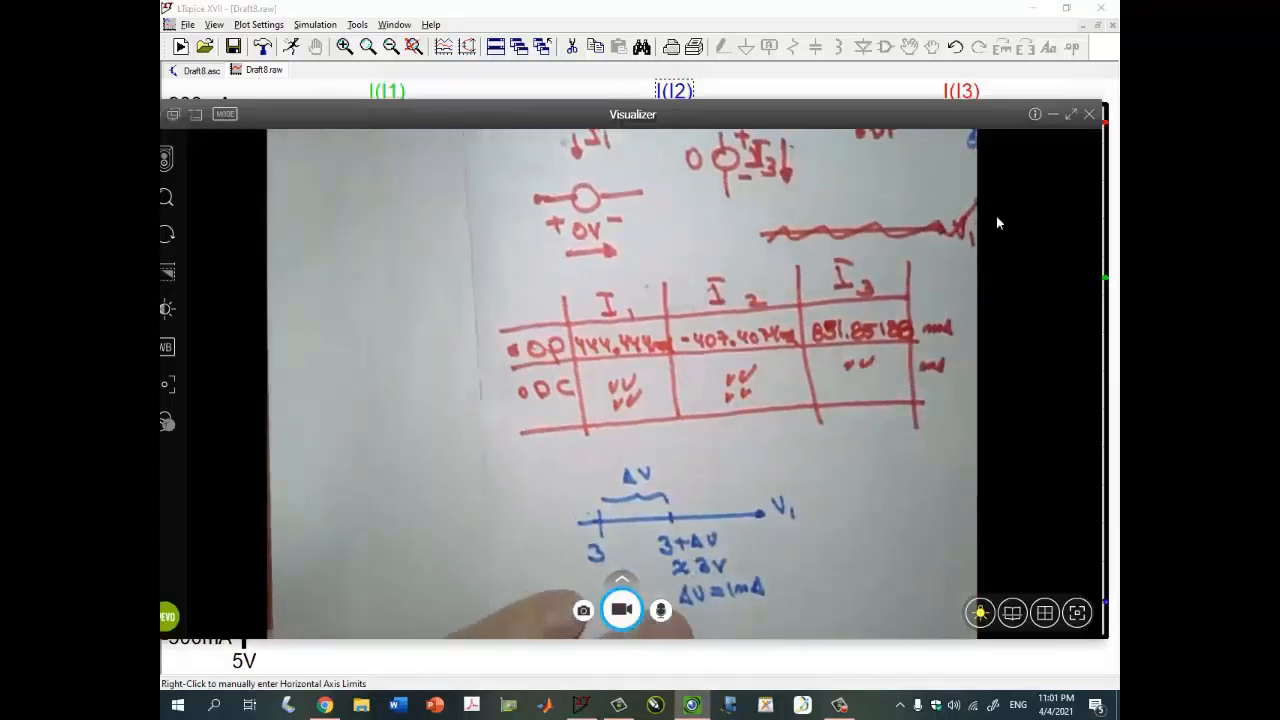
pyautogui.click(1053, 115)
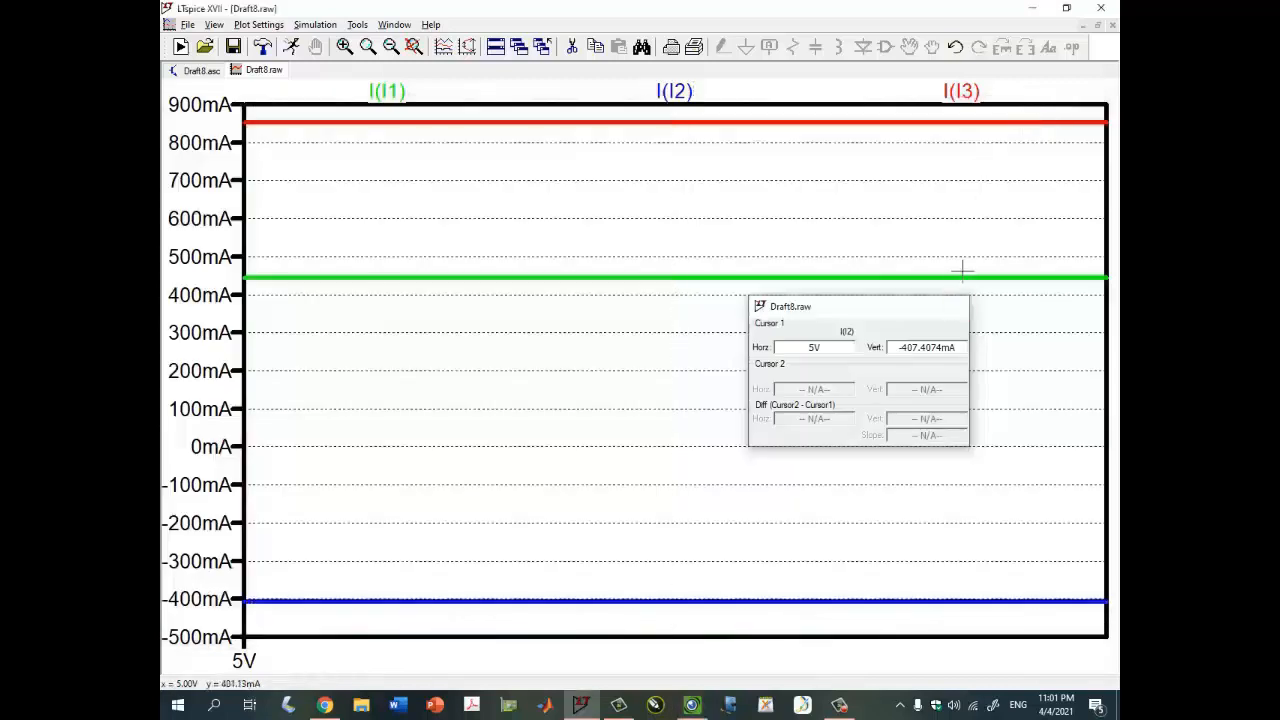
# - Read the I(I3) trace with a cursor, close the readout and restore the waveform window to tiled size
pyautogui.click(962, 92)
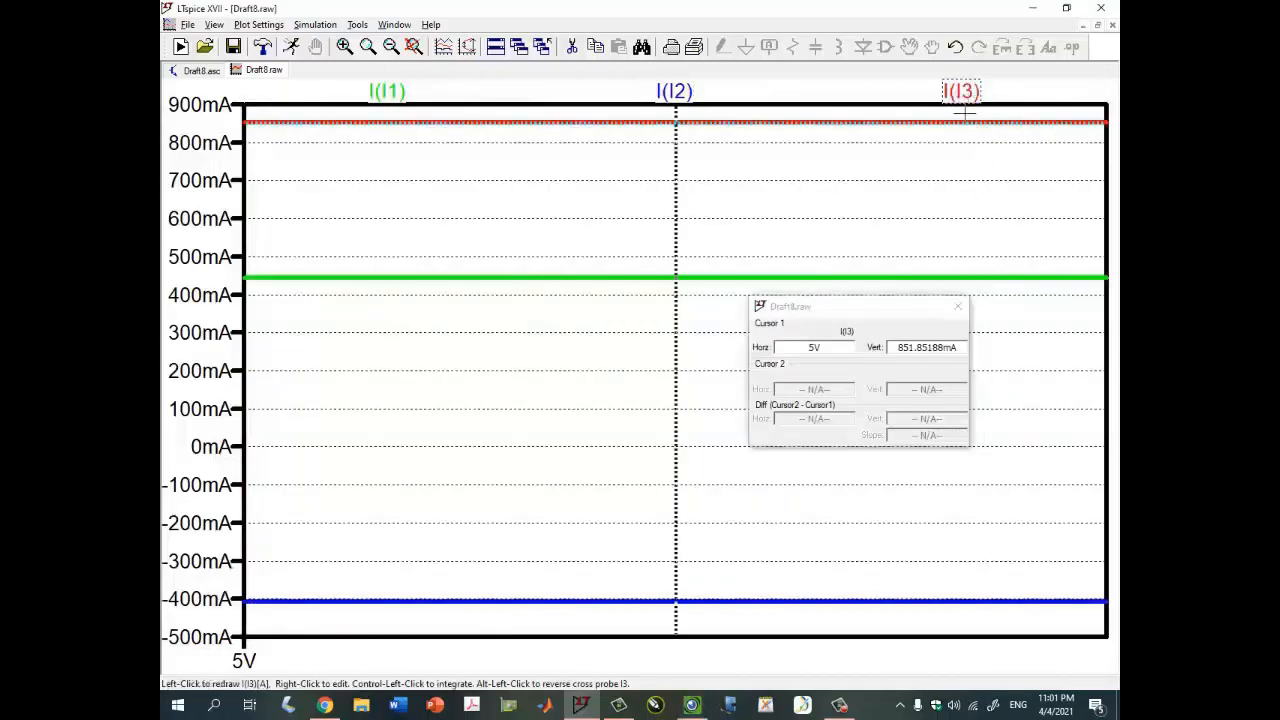
pyautogui.click(957, 306)
pyautogui.click(1098, 24)
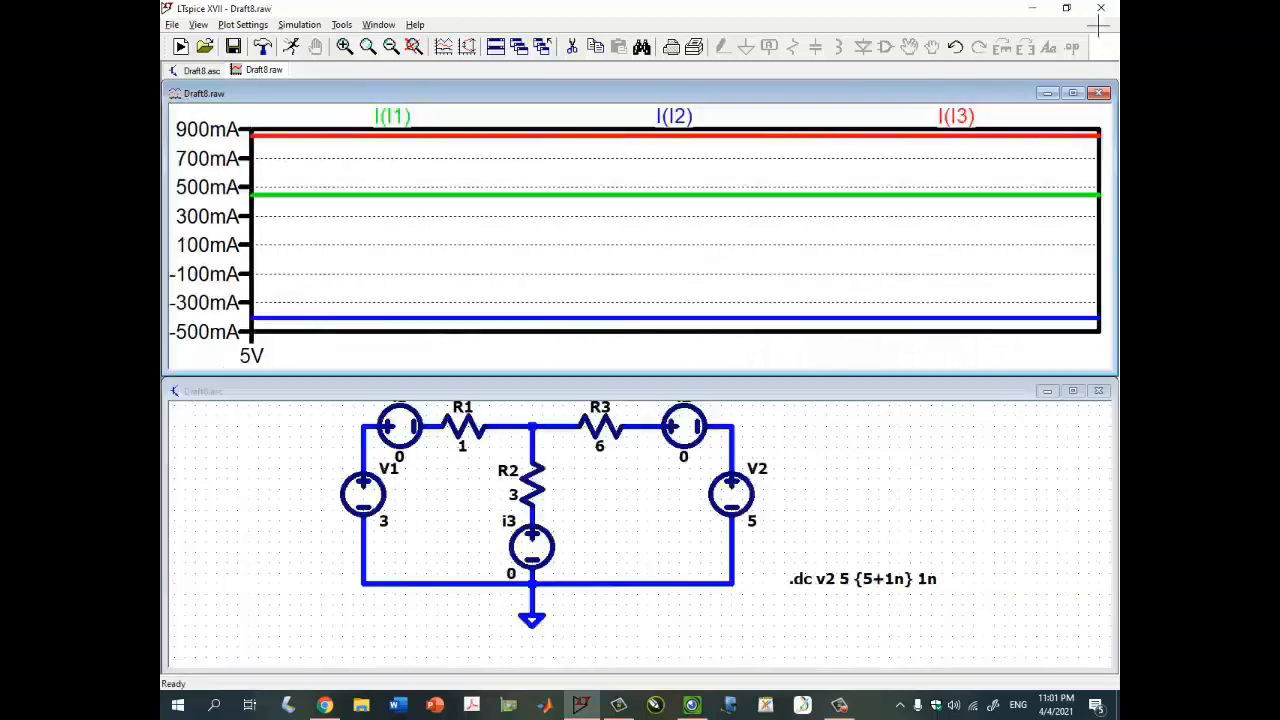
# - Check the handwritten results table in the Visualizer camera view and return to the simulator
pyautogui.click(822, 445)
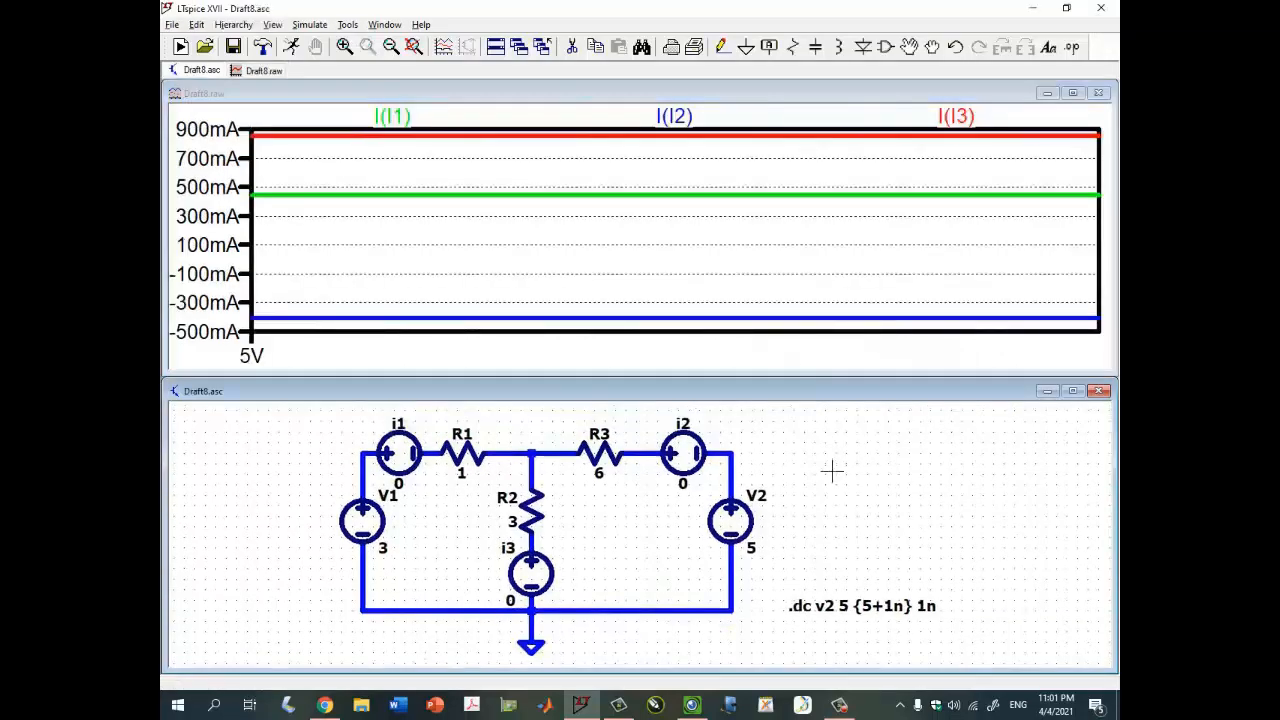
pyautogui.click(690, 706)
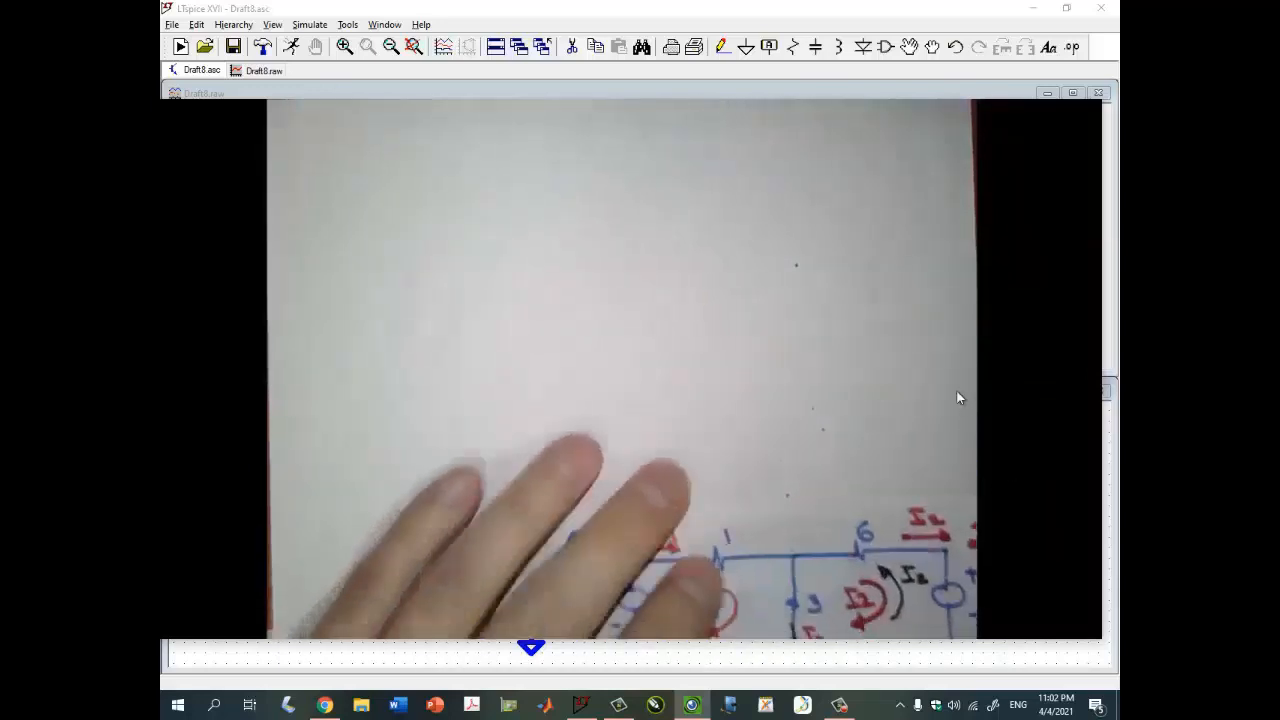
pyautogui.hotkey('alt', 'Tab')
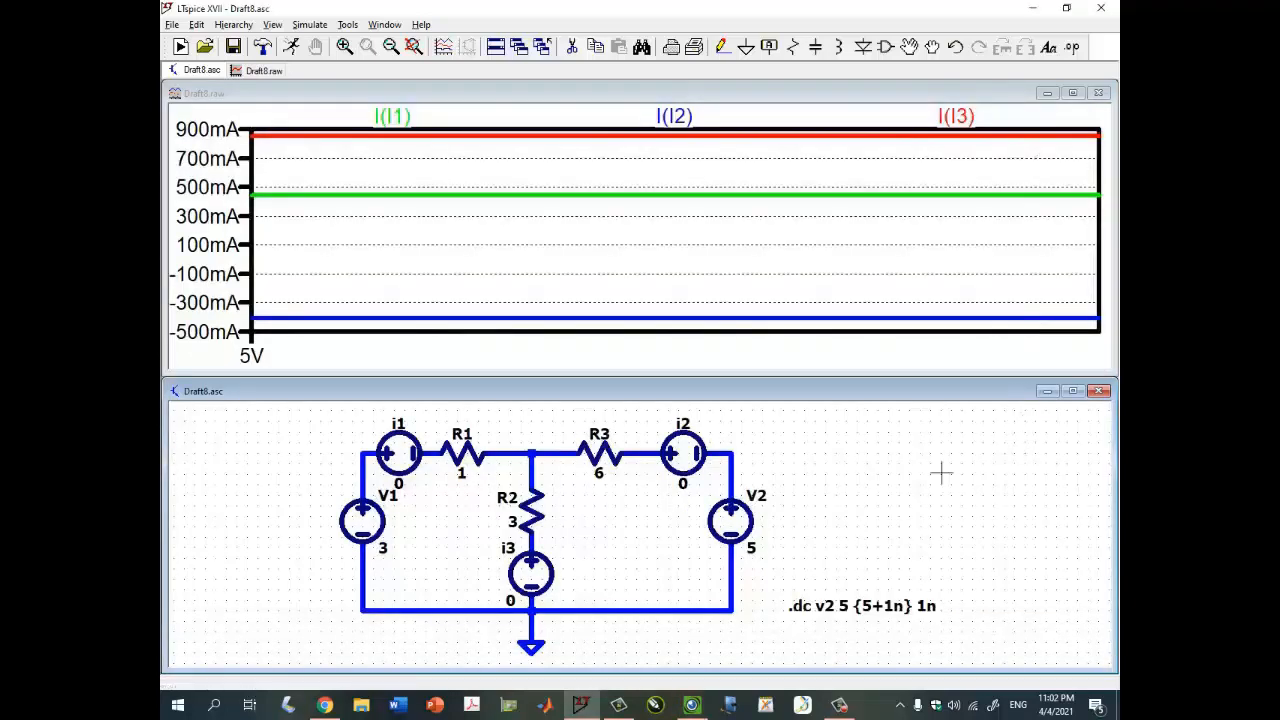
# - Remove the I(I3), I(I2) and I(I1) traces from the maximized waveform plot and restore its window
pyautogui.click(1072, 93)
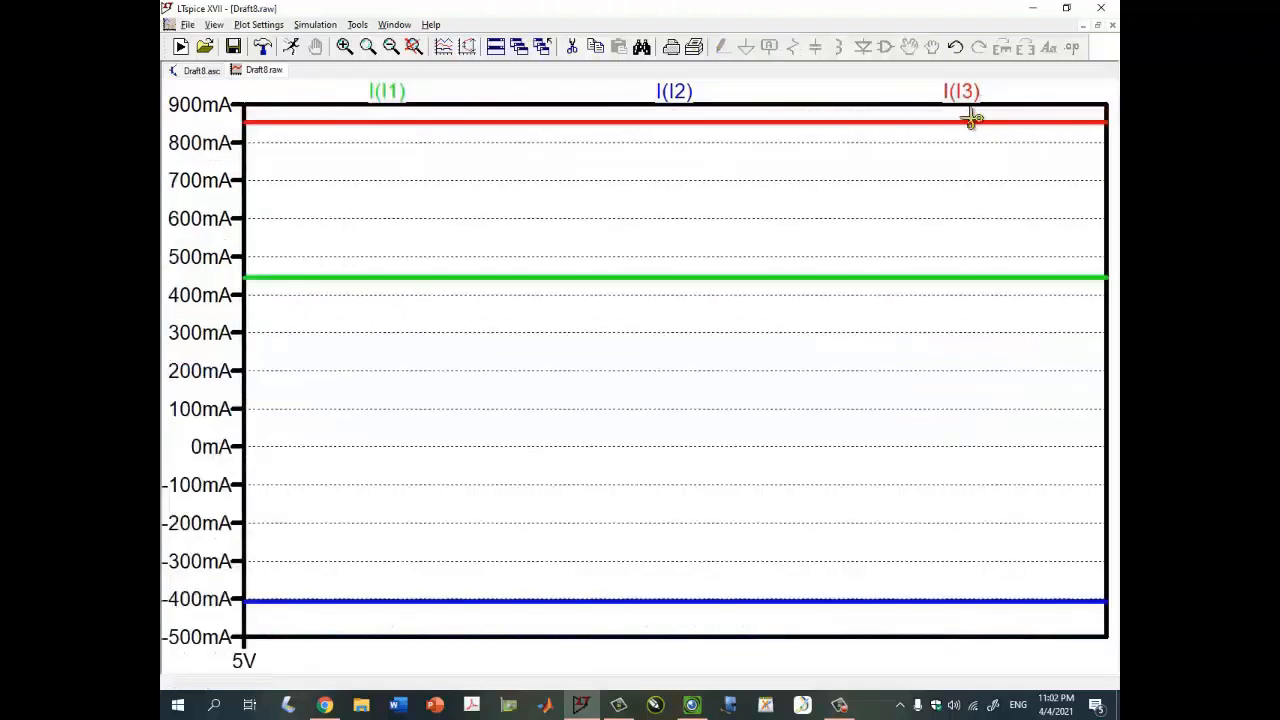
pyautogui.click(966, 91)
pyautogui.click(884, 96)
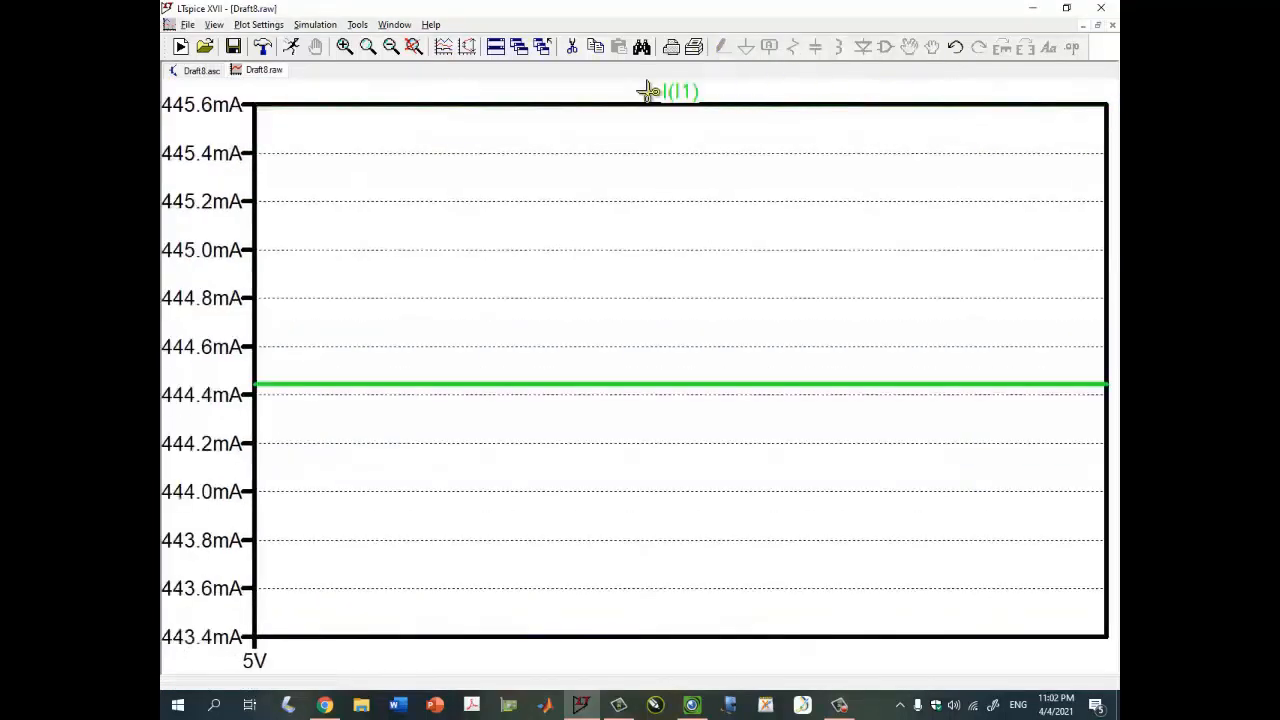
pyautogui.click(674, 91)
pyautogui.click(1097, 26)
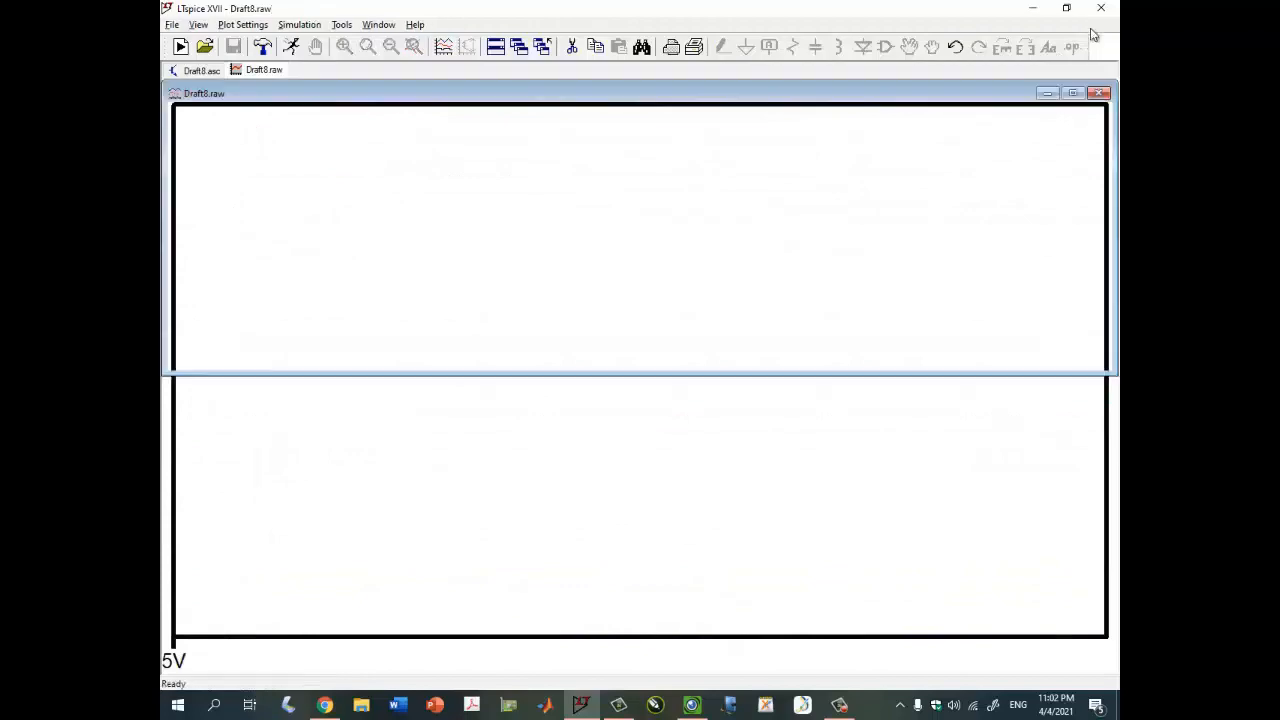
# - Plot R1's power dissipation from the schematic and read its value with a cursor
pyautogui.click(833, 476)
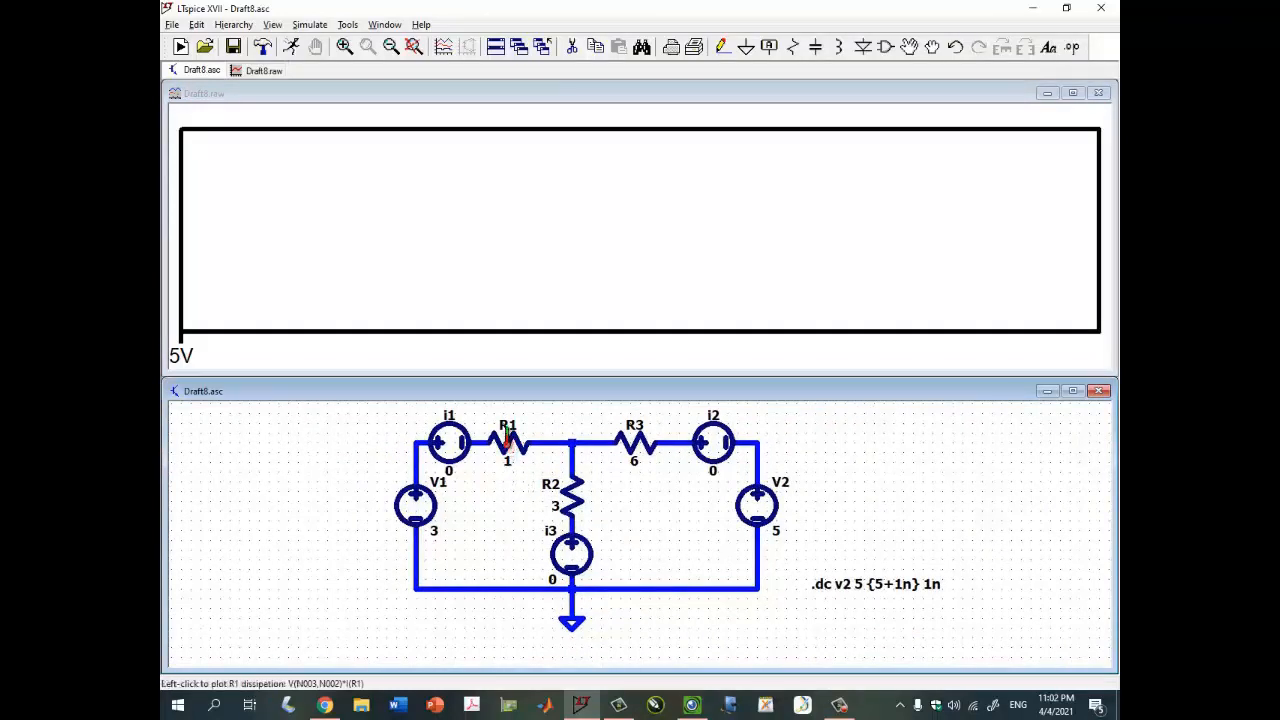
pyautogui.scroll(2, 507, 440)
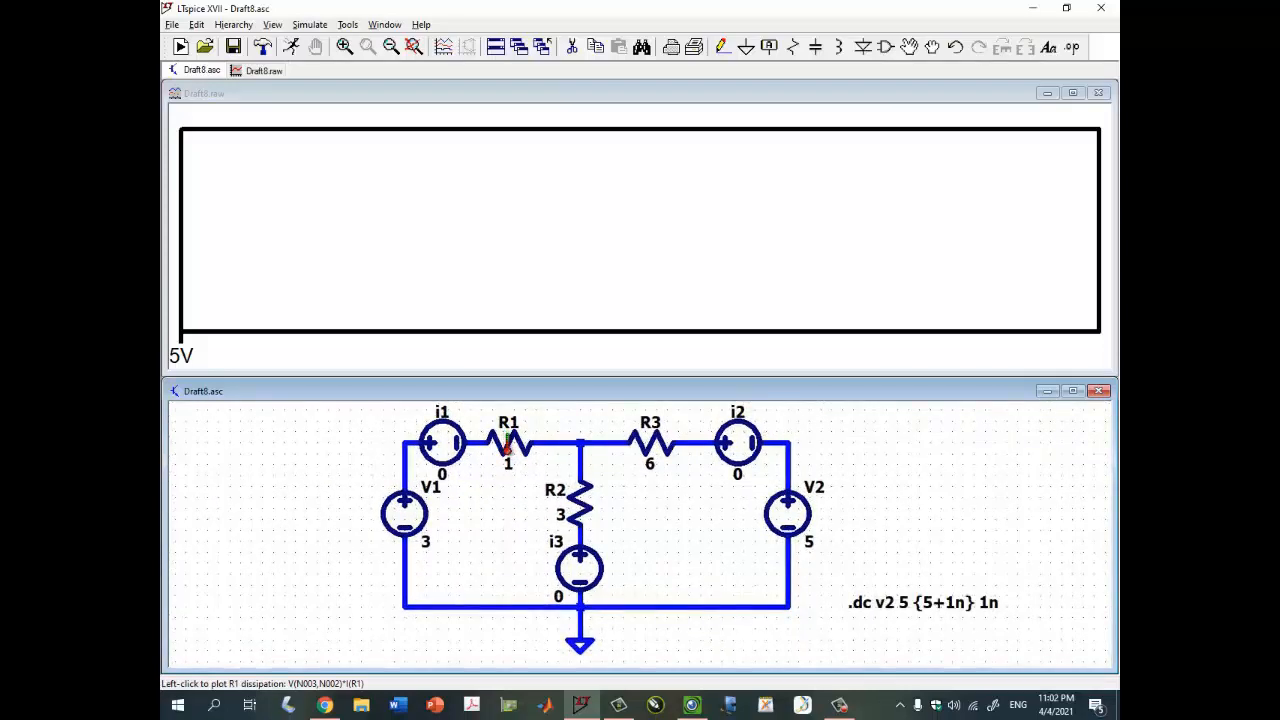
pyautogui.keyDown('alt'); pyautogui.click(507, 448); pyautogui.keyUp('alt')
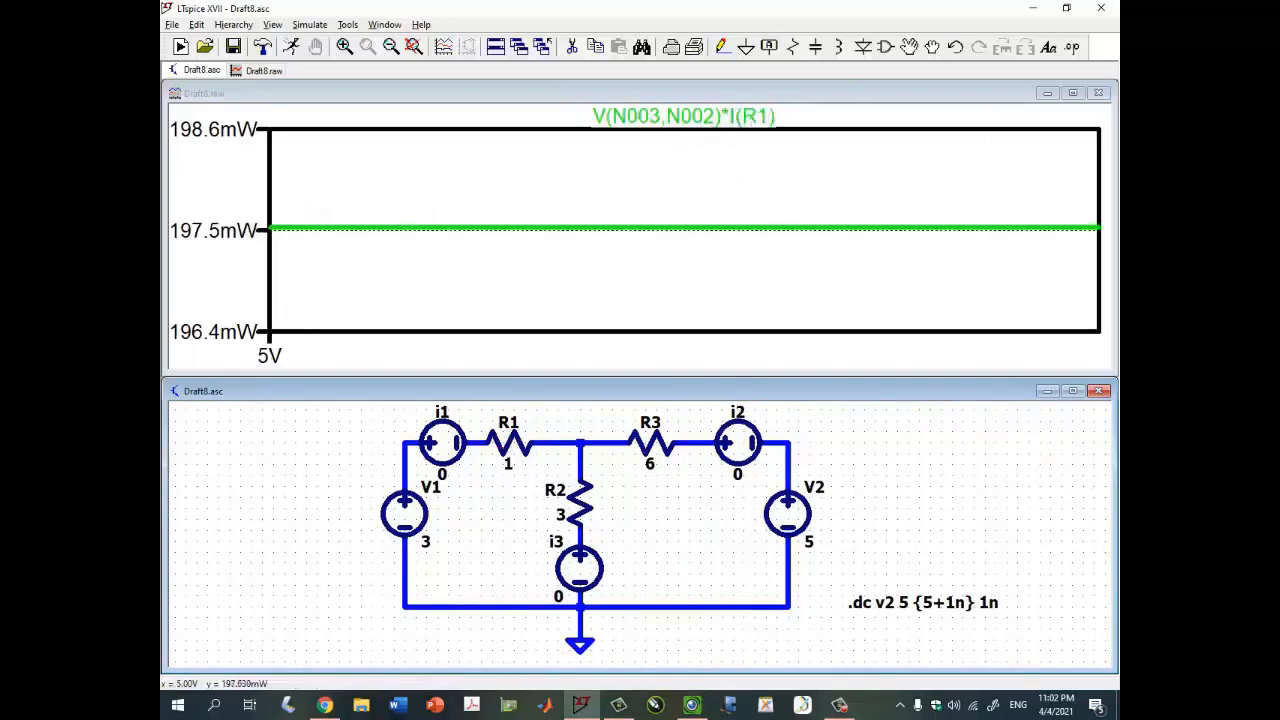
pyautogui.click(745, 116)
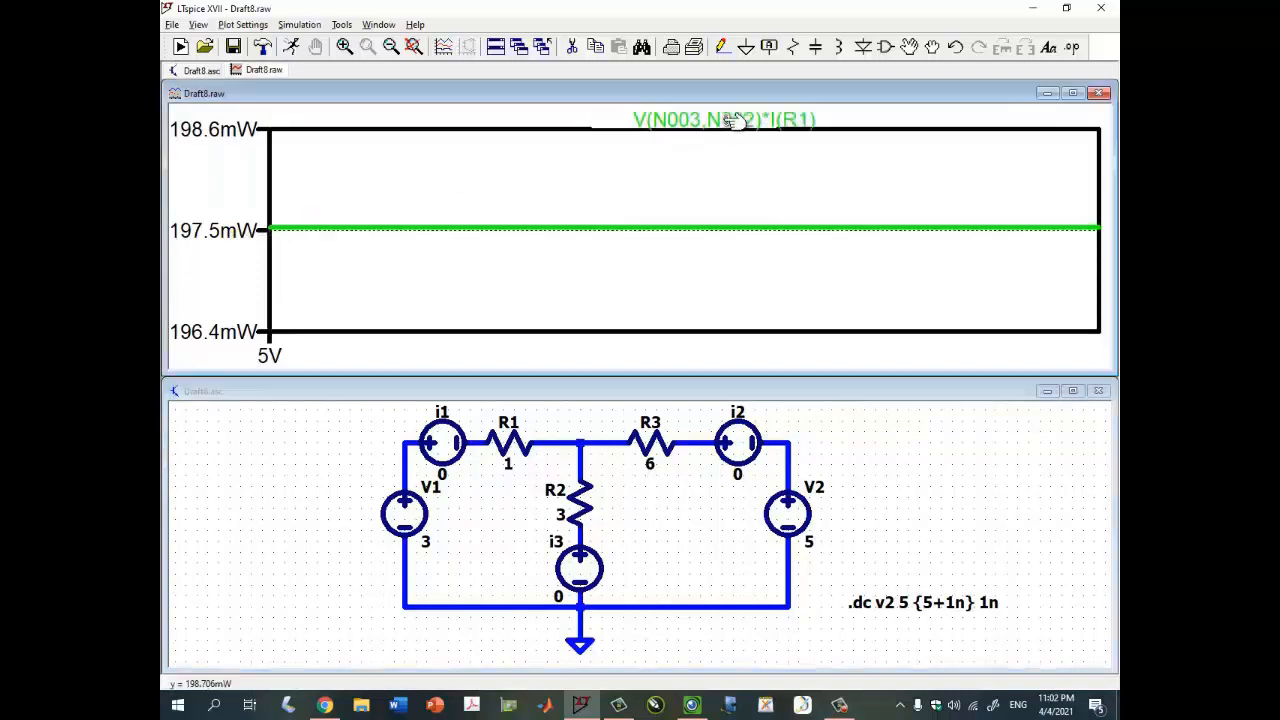
pyautogui.moveTo(879, 313); pyautogui.dragTo(891, 280)
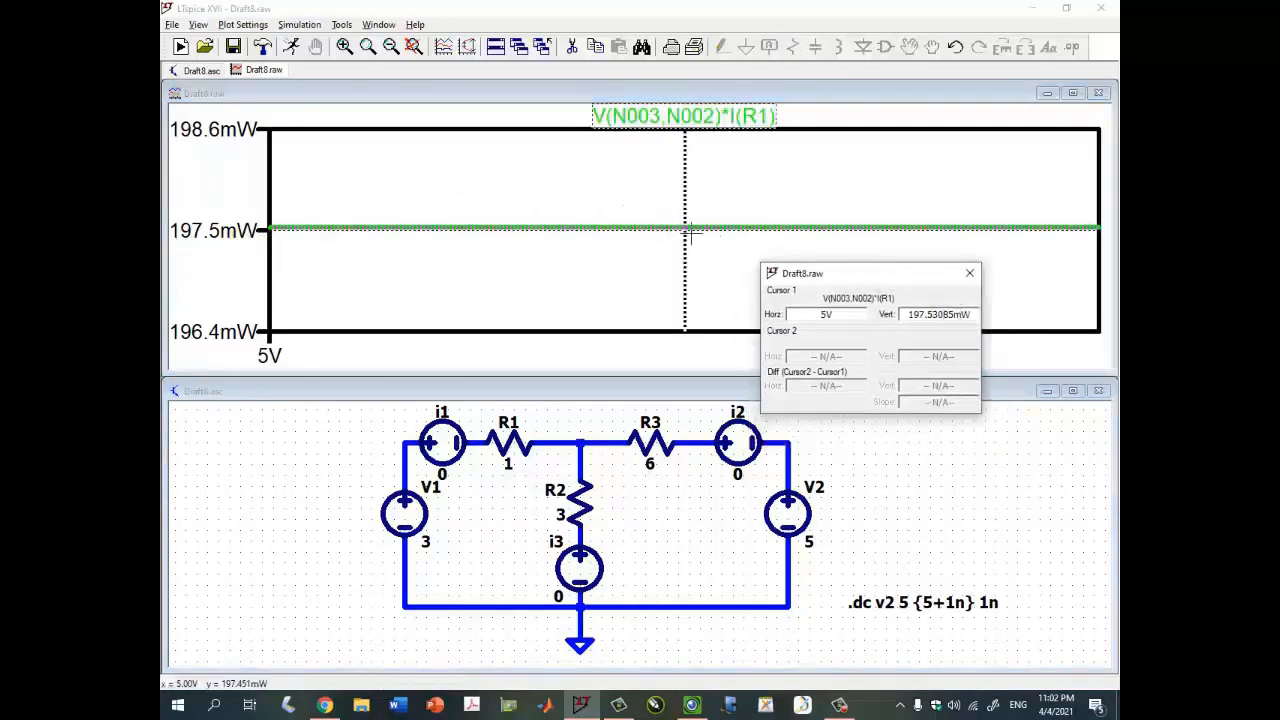
pyautogui.moveTo(690, 233)
pyautogui.mouseDown()
pyautogui.moveTo(586, 210)
pyautogui.moveTo(740, 229)
pyautogui.mouseUp()
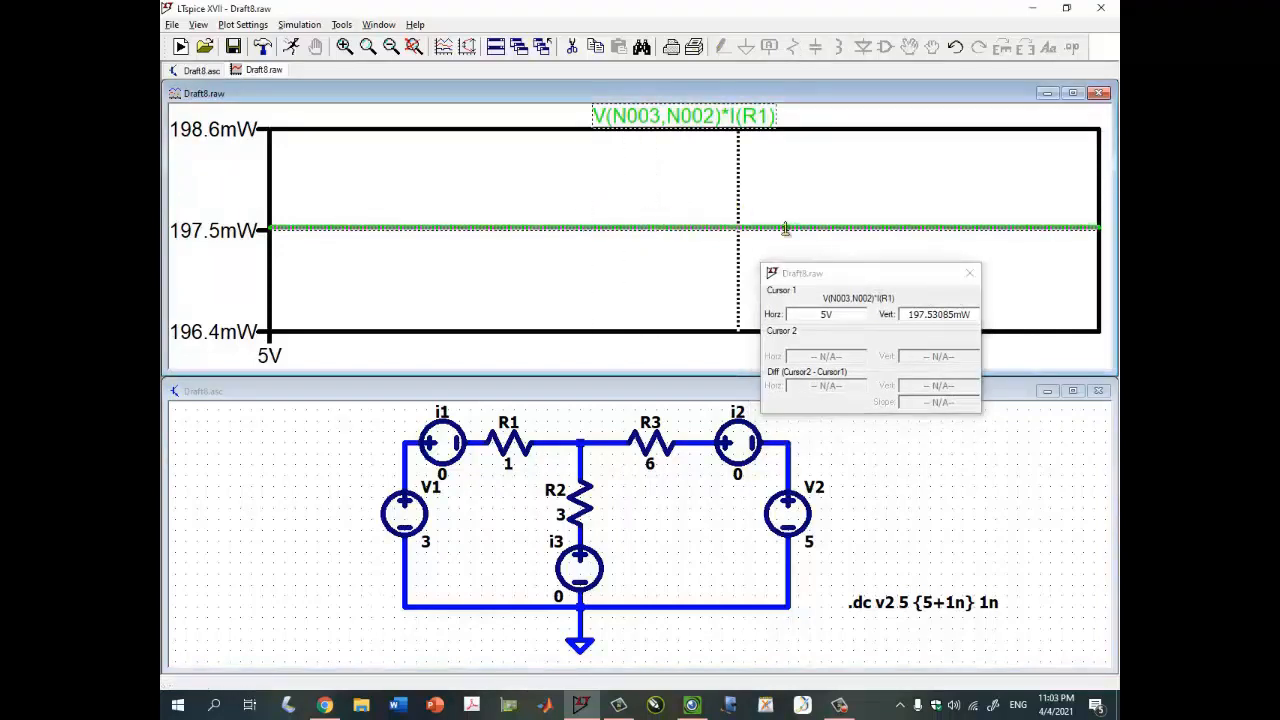
pyautogui.click(970, 274)
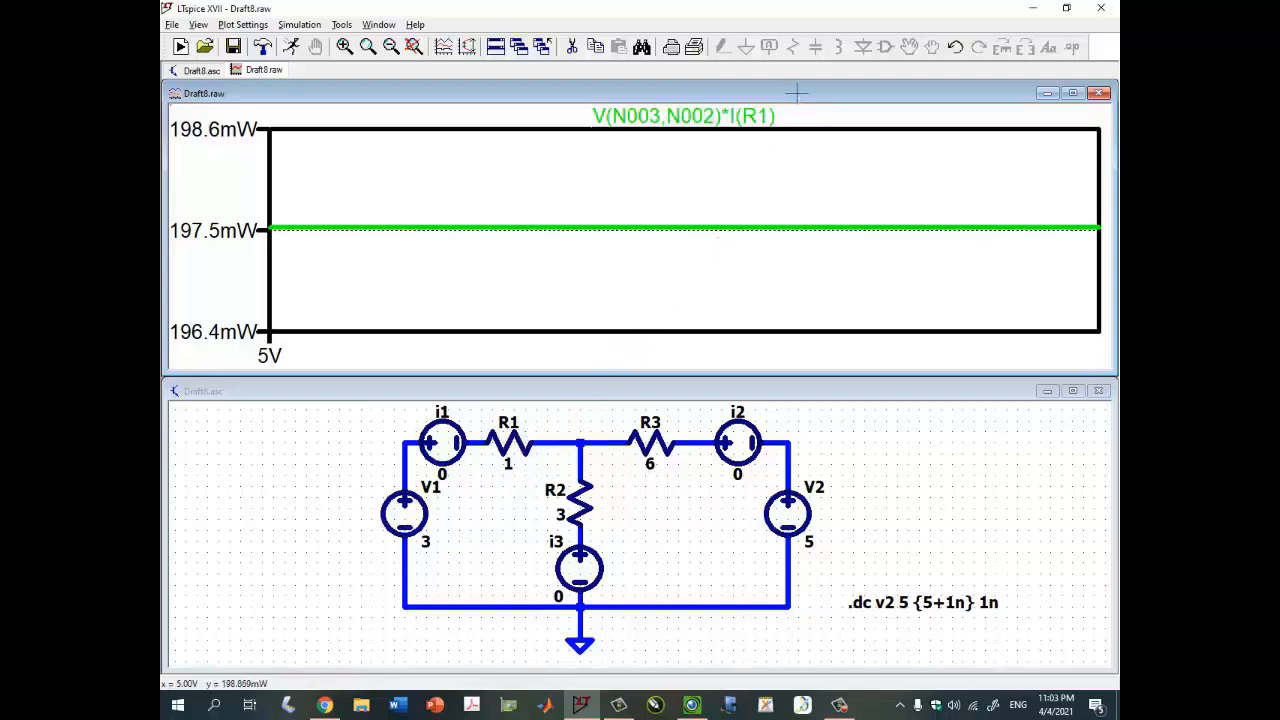
# - Replace the R1 power trace with a plot of R2's power dissipation
pyautogui.press('Delete')
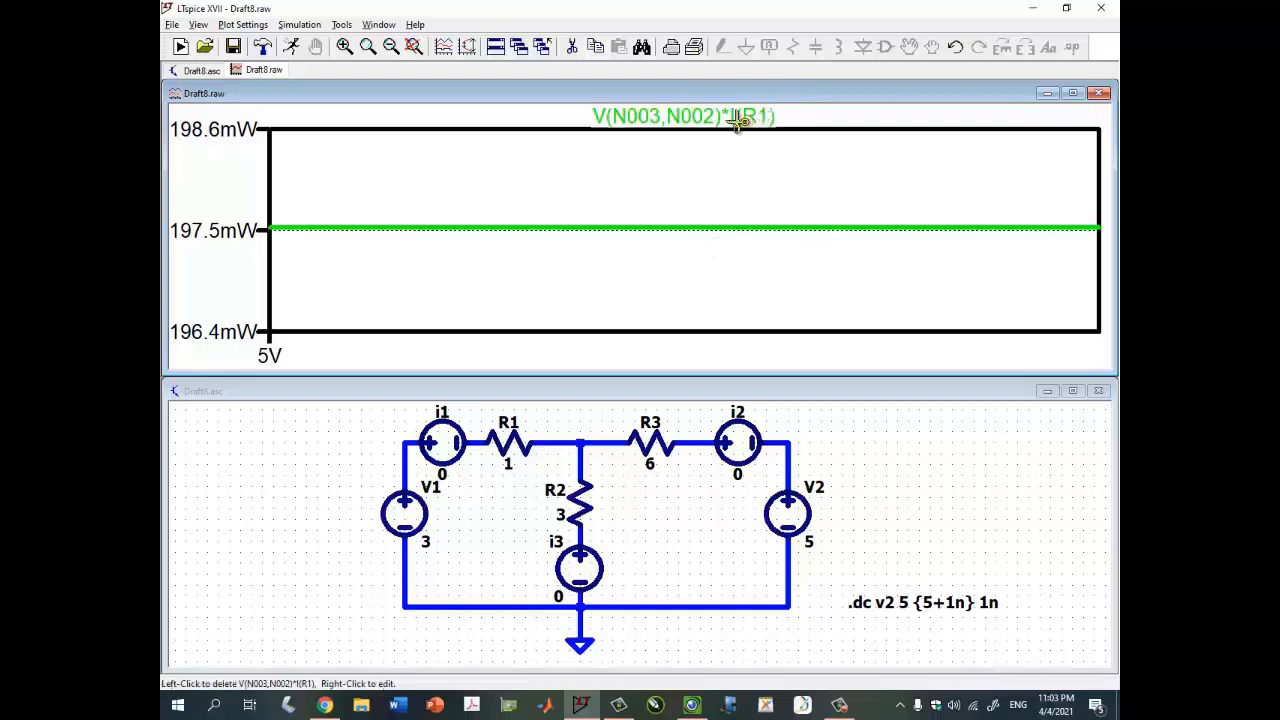
pyautogui.click(737, 118)
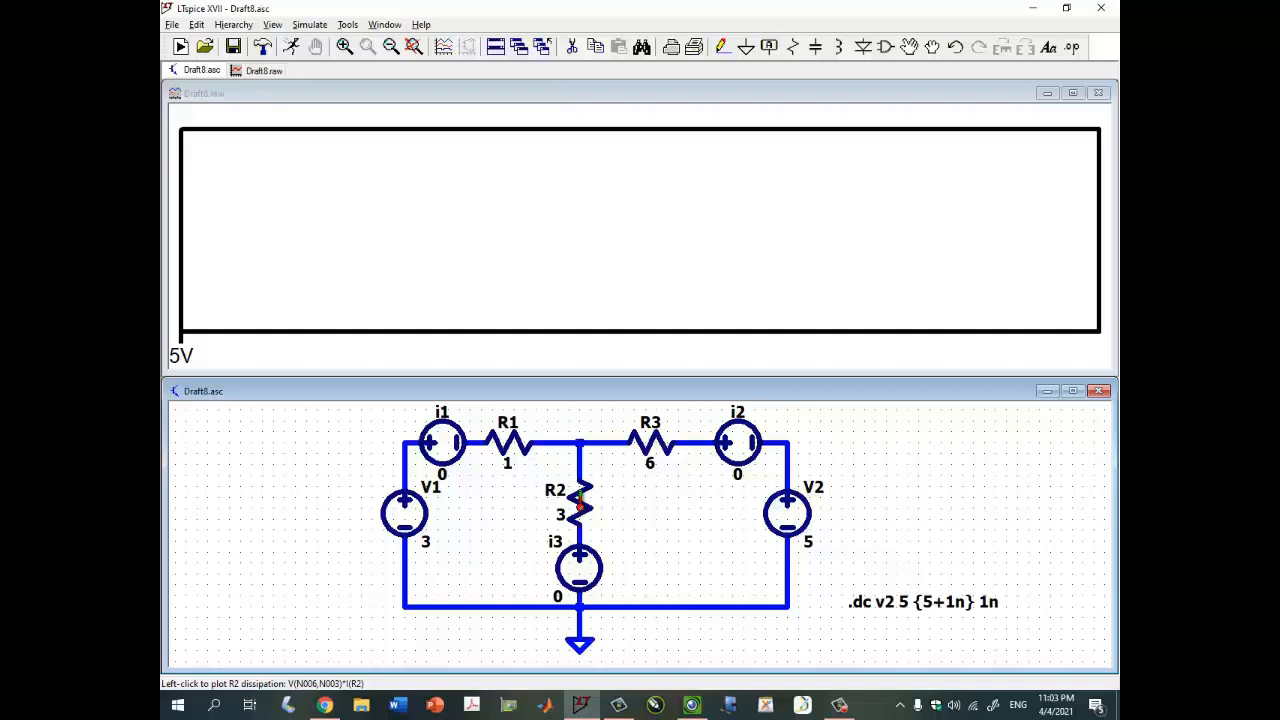
pyautogui.keyDown('alt'); pyautogui.click(580, 500); pyautogui.keyUp('alt')
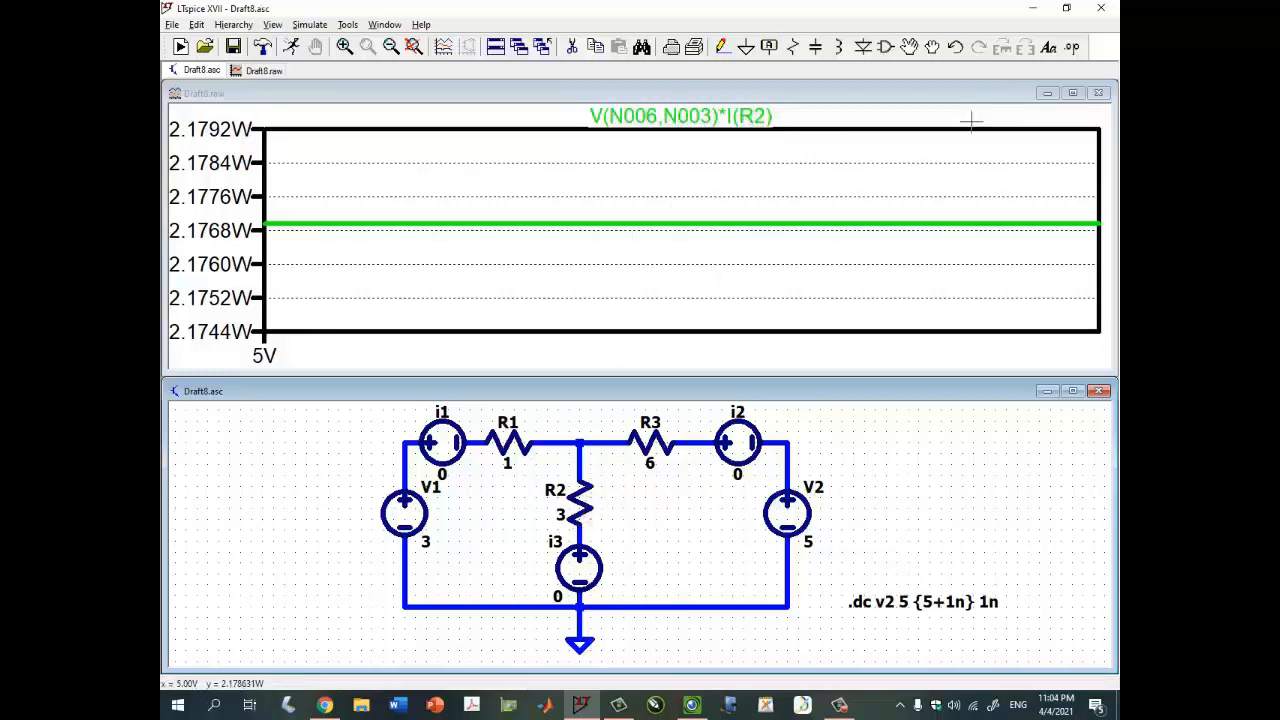
# - Add R3's power dissipation to the plot and read its value with a cursor
pyautogui.moveTo(820, 431); pyautogui.dragTo(799, 446)
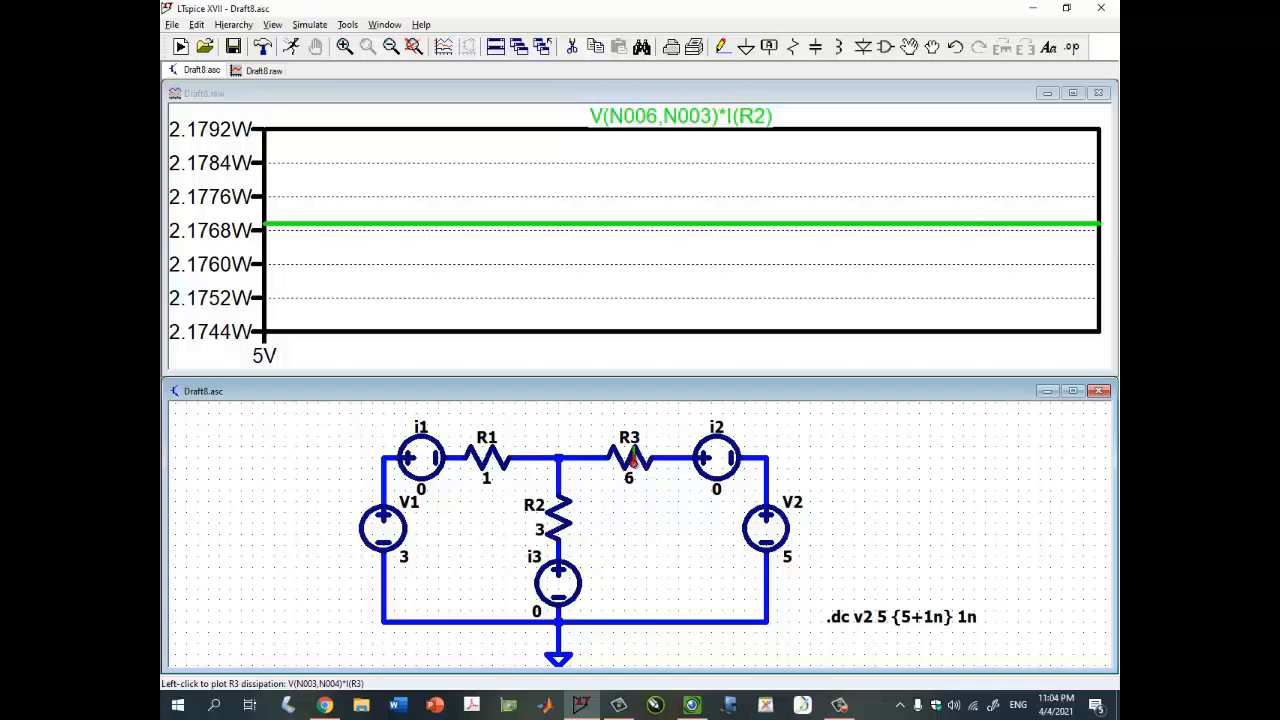
pyautogui.keyDown('alt'); pyautogui.click(631, 458); pyautogui.keyUp('alt')
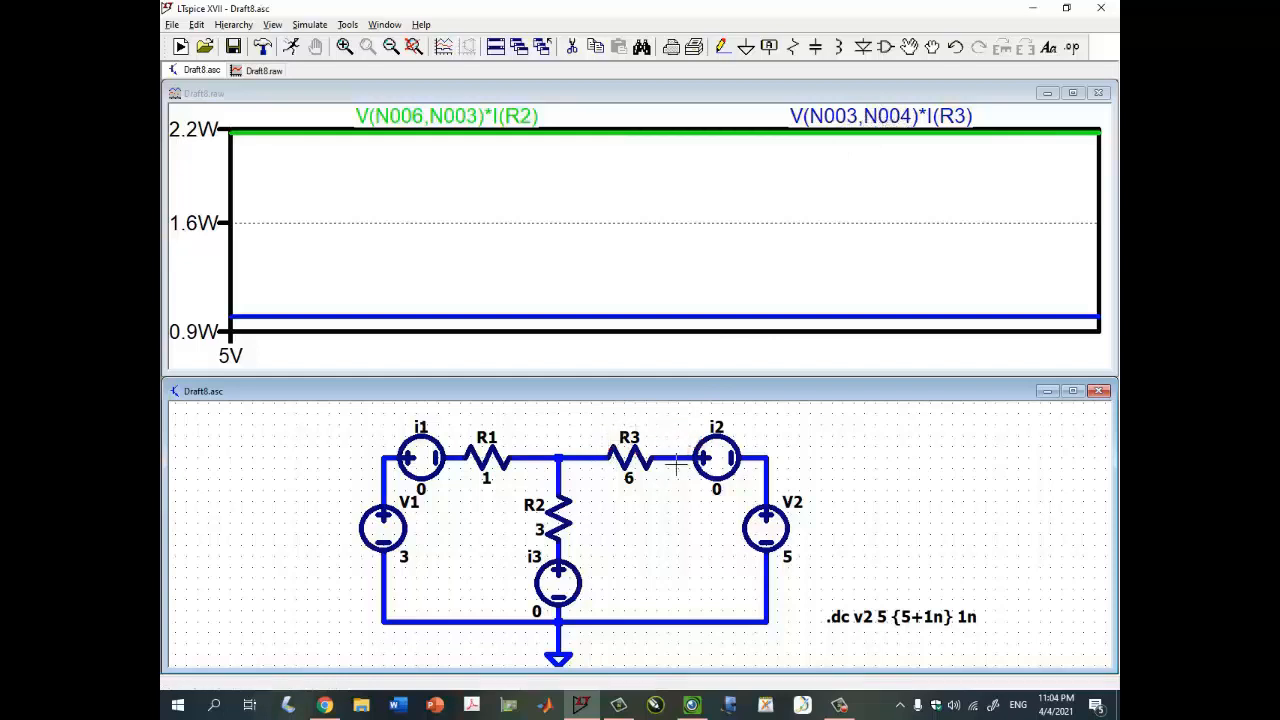
pyautogui.click(962, 122)
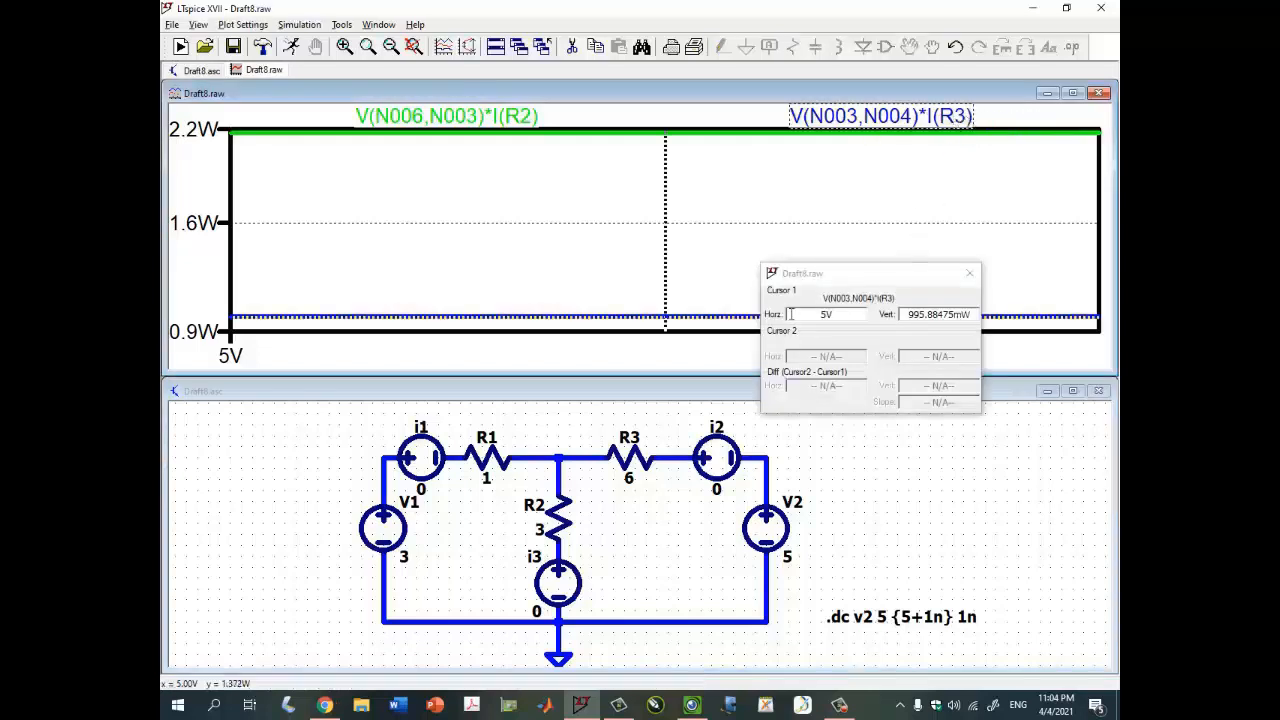
pyautogui.moveTo(906, 314); pyautogui.dragTo(941, 315)
pyautogui.click(903, 315)
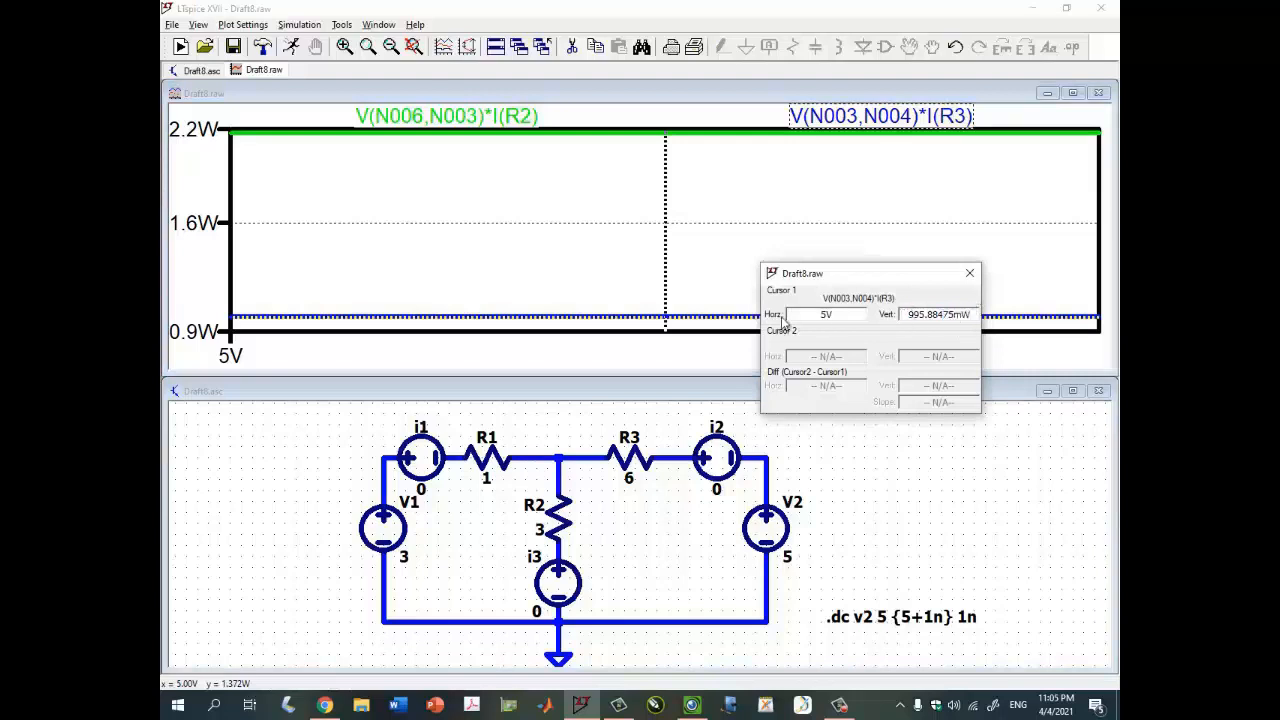
pyautogui.click(630, 313)
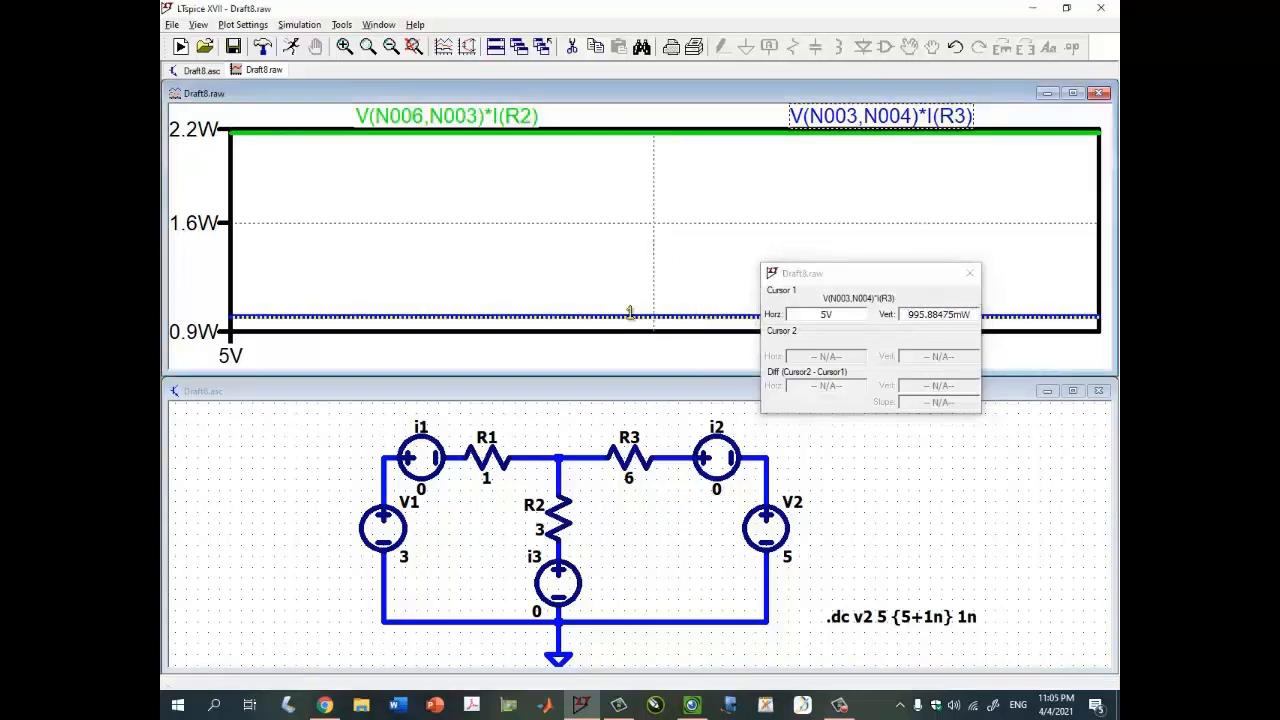
pyautogui.moveTo(630, 313); pyautogui.dragTo(667, 318)
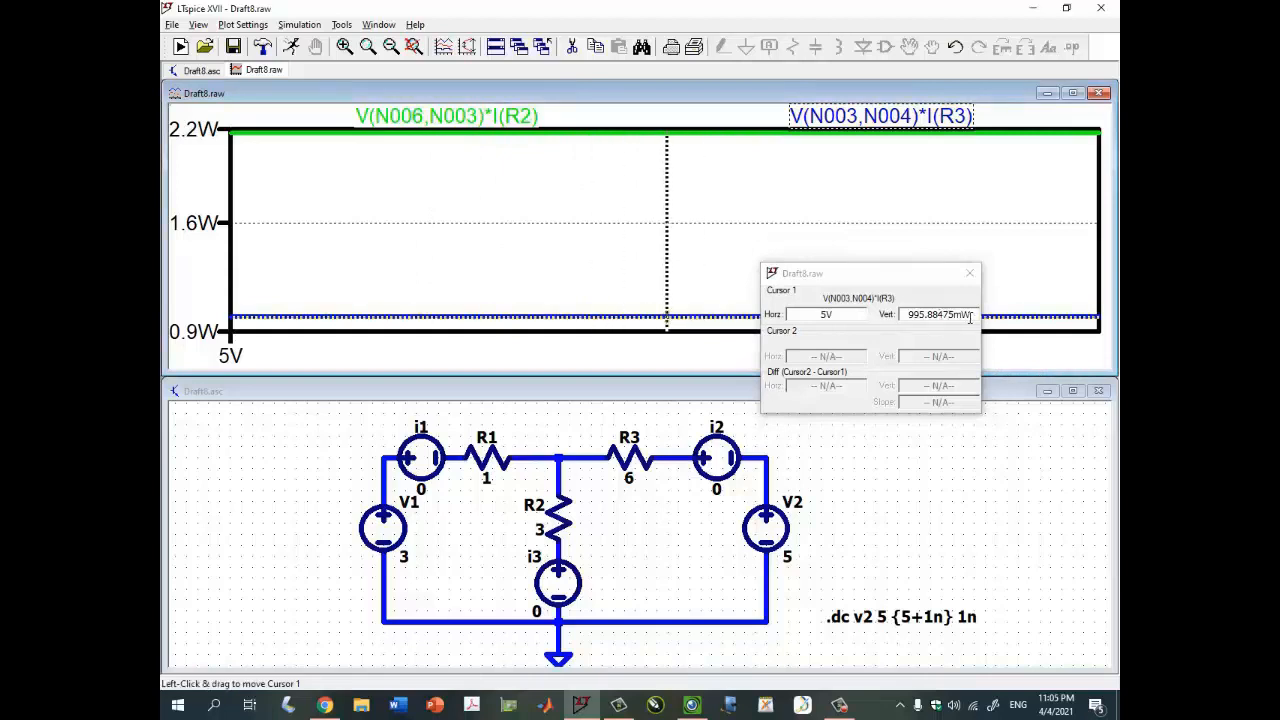
pyautogui.click(969, 273)
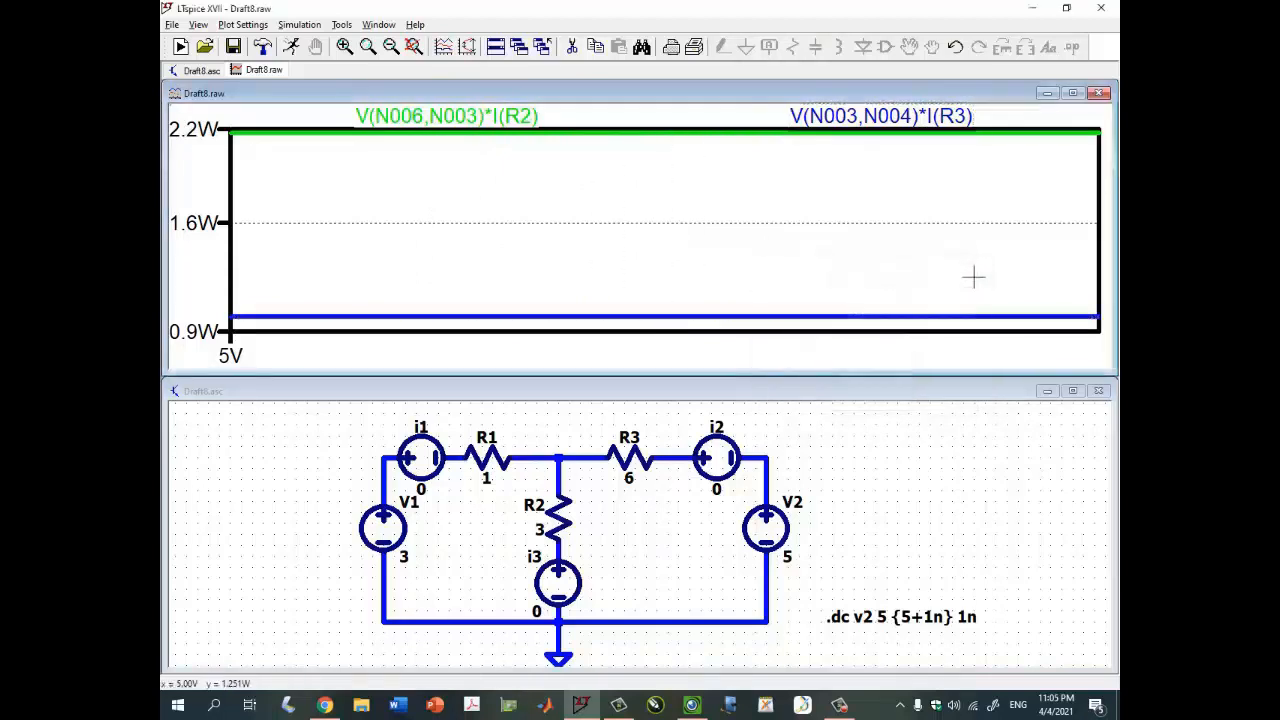
# - Delete the R2 and R3 power traces from the waveform plot
pyautogui.click(930, 108)
pyautogui.click(709, 117)
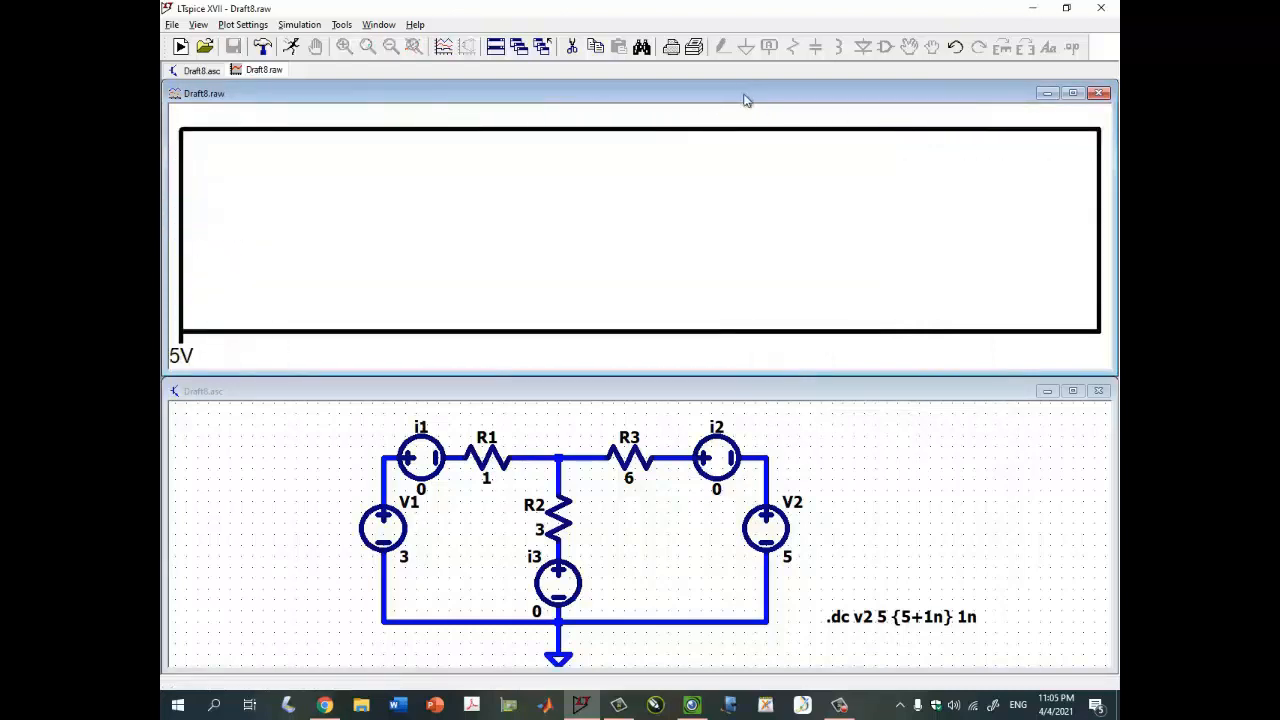
pyautogui.click(477, 514)
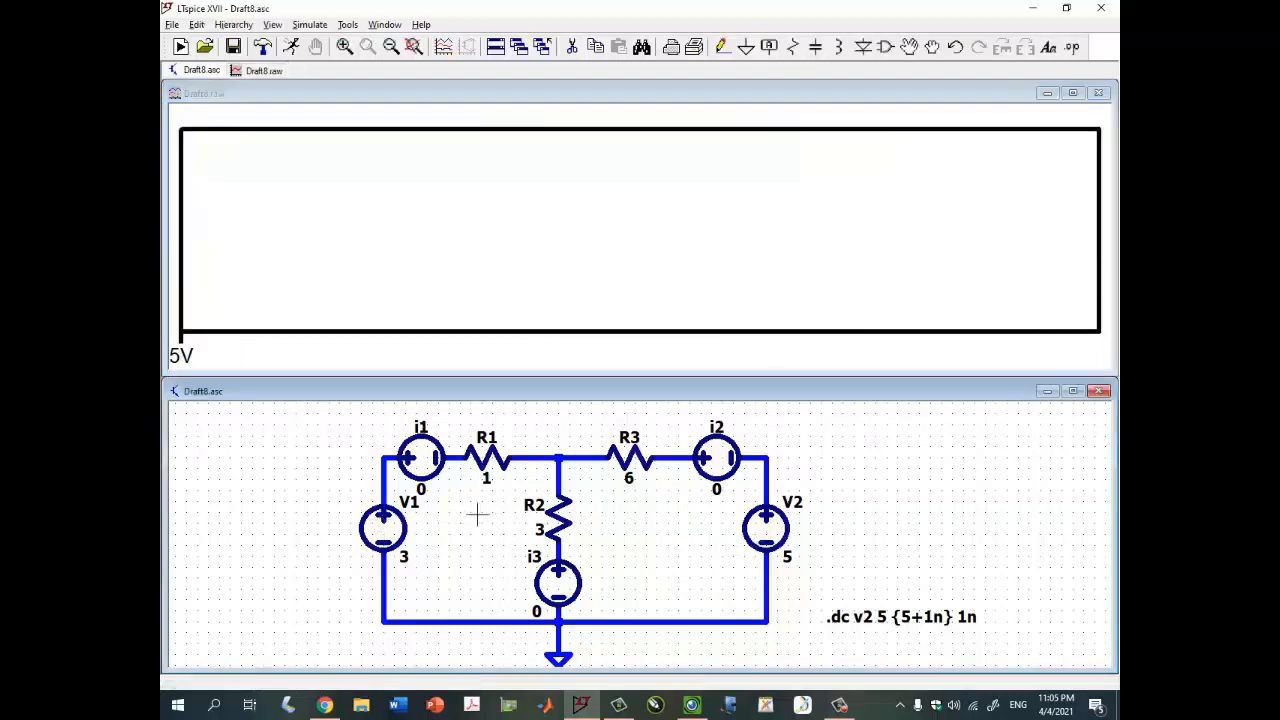
# - Plot V1's power from the schematic and read its value with a cursor
pyautogui.keyDown('alt'); pyautogui.click(388, 530); pyautogui.keyUp('alt')
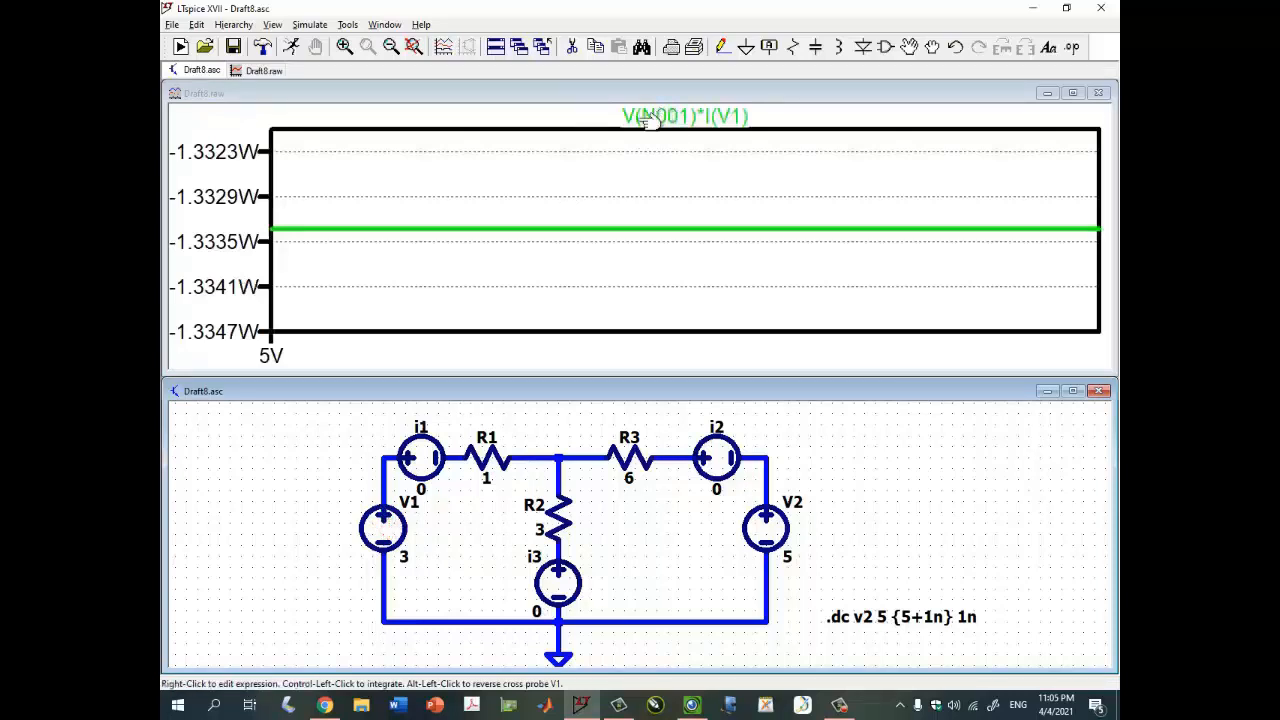
pyautogui.click(735, 117)
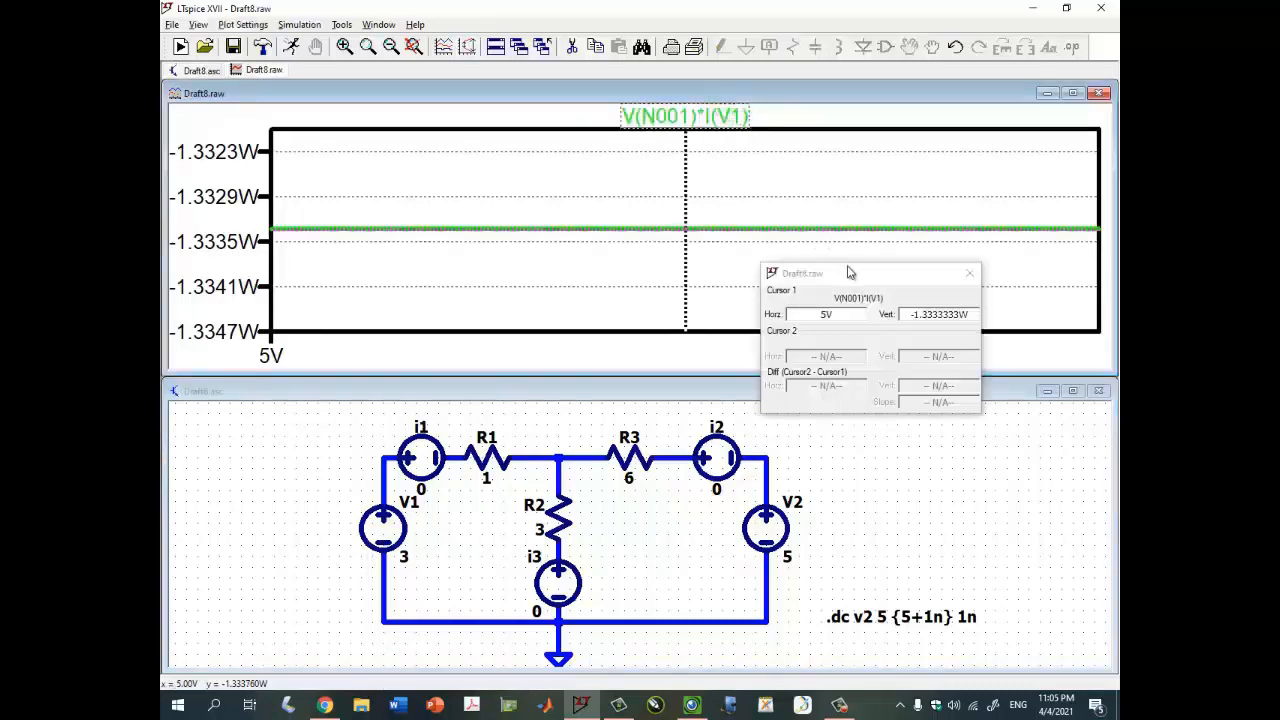
pyautogui.moveTo(907, 306); pyautogui.dragTo(971, 314)
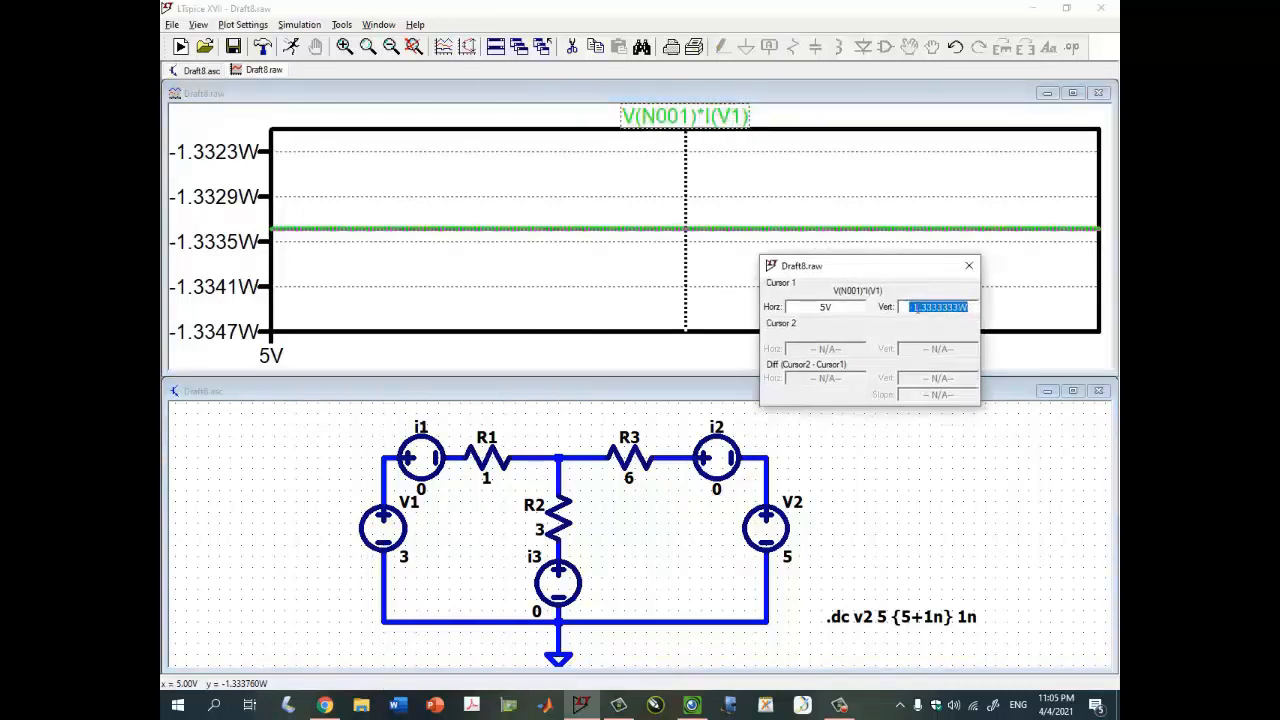
pyautogui.click(914, 307)
pyautogui.doubleClick(913, 307)
pyautogui.click(911, 307)
pyautogui.click(914, 307)
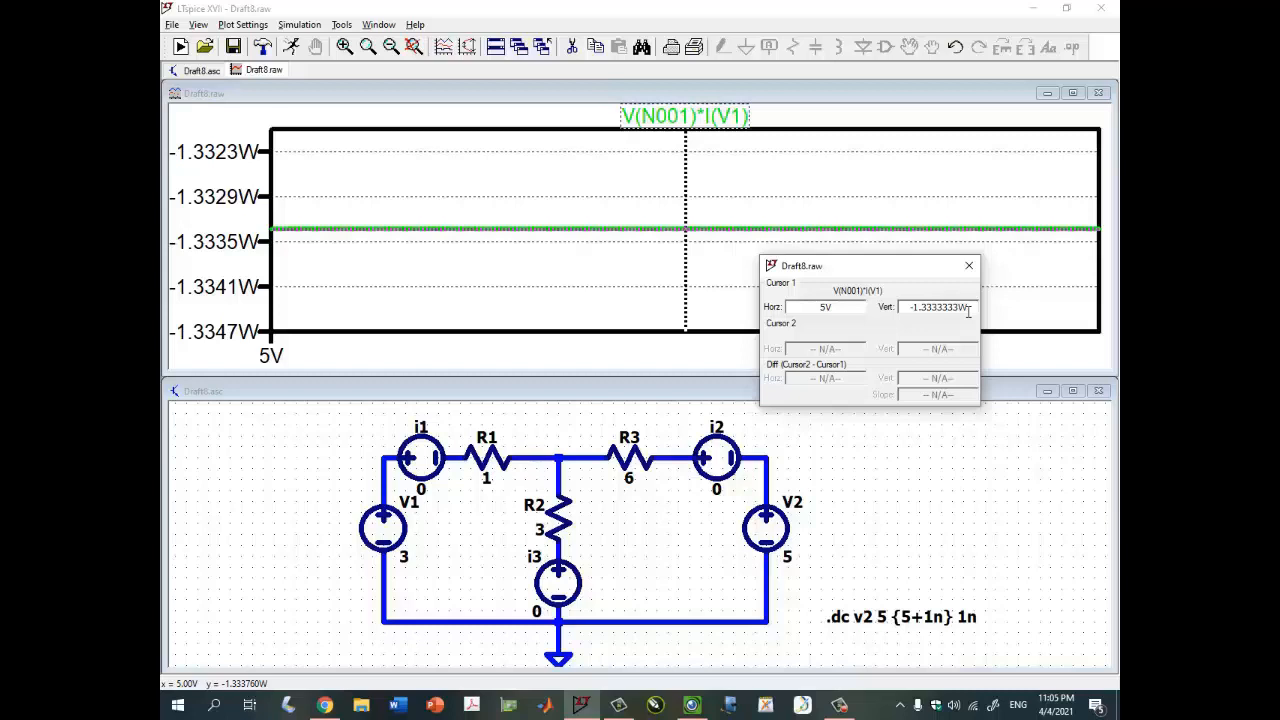
pyautogui.click(969, 265)
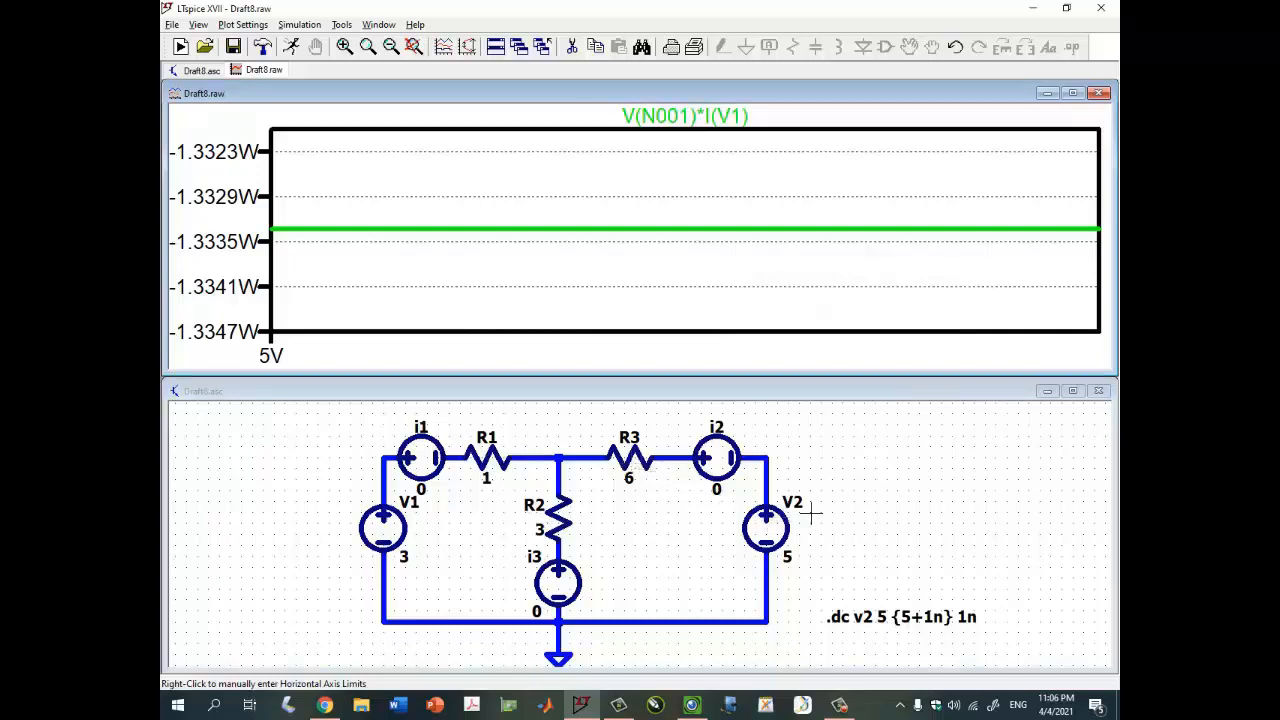
# - Delete the V1 power trace from the waveform plot
pyautogui.click(866, 402)
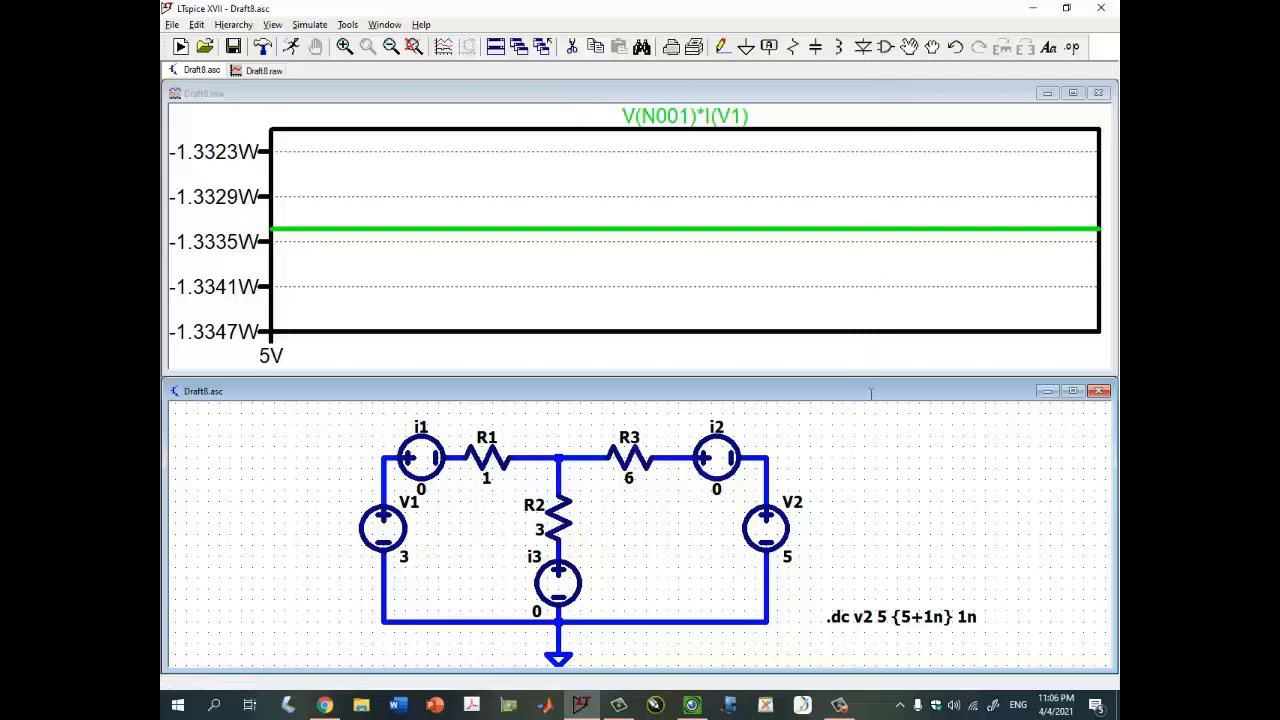
pyautogui.click(758, 93)
pyautogui.click(726, 114)
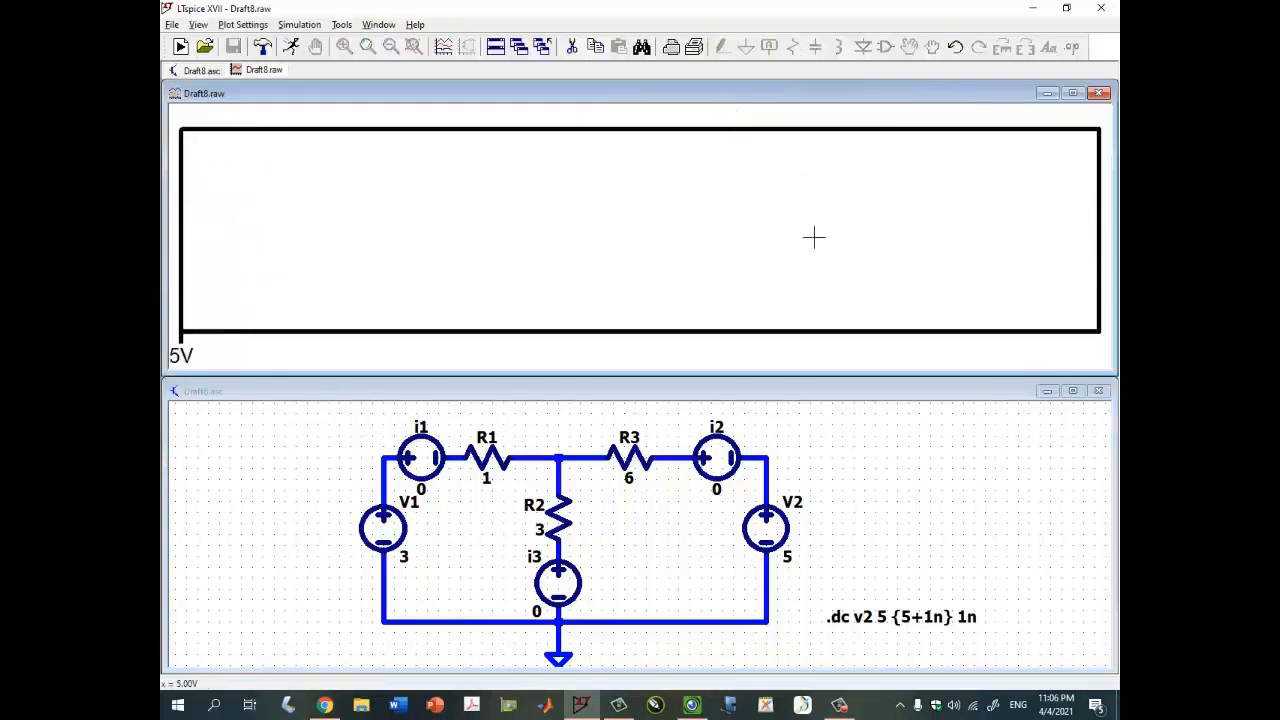
pyautogui.click(827, 421)
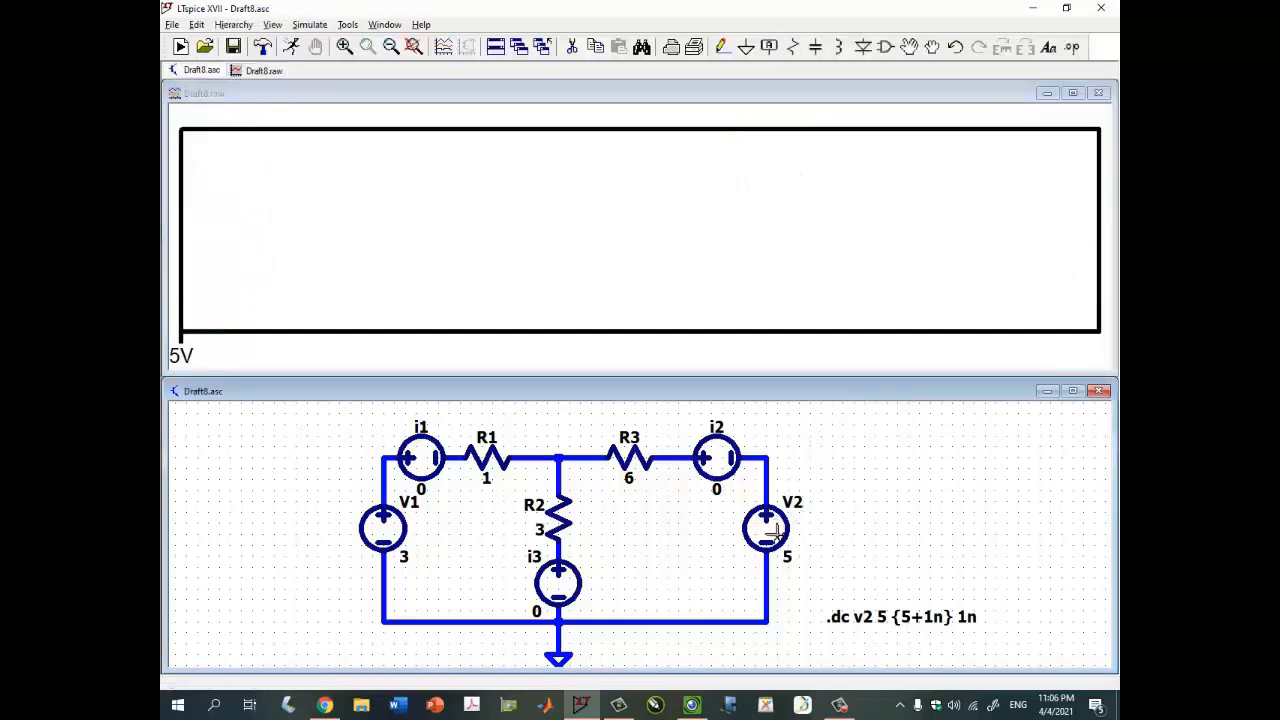
# - Plot V2's power dissipation from the schematic and read its value with a cursor
pyautogui.press('Escape')
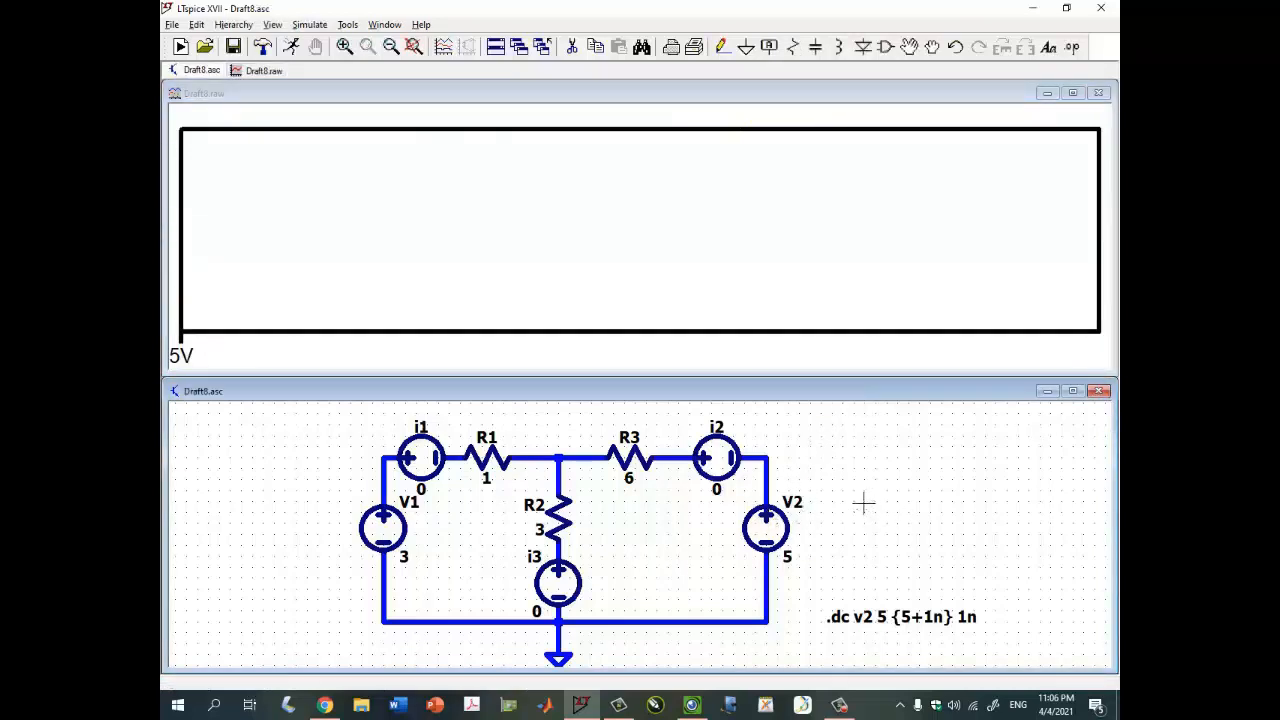
pyautogui.keyDown('alt'); pyautogui.click(770, 530); pyautogui.keyUp('alt')
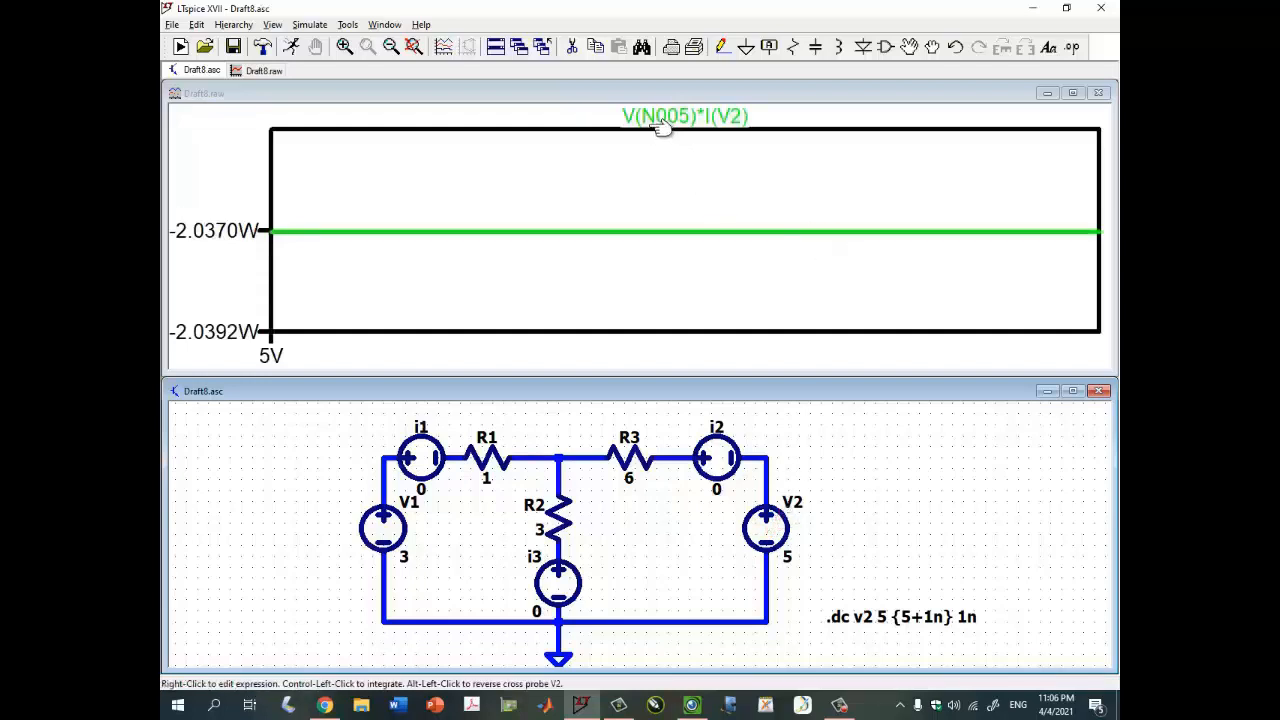
pyautogui.click(737, 117)
pyautogui.moveTo(913, 308); pyautogui.dragTo(967, 308)
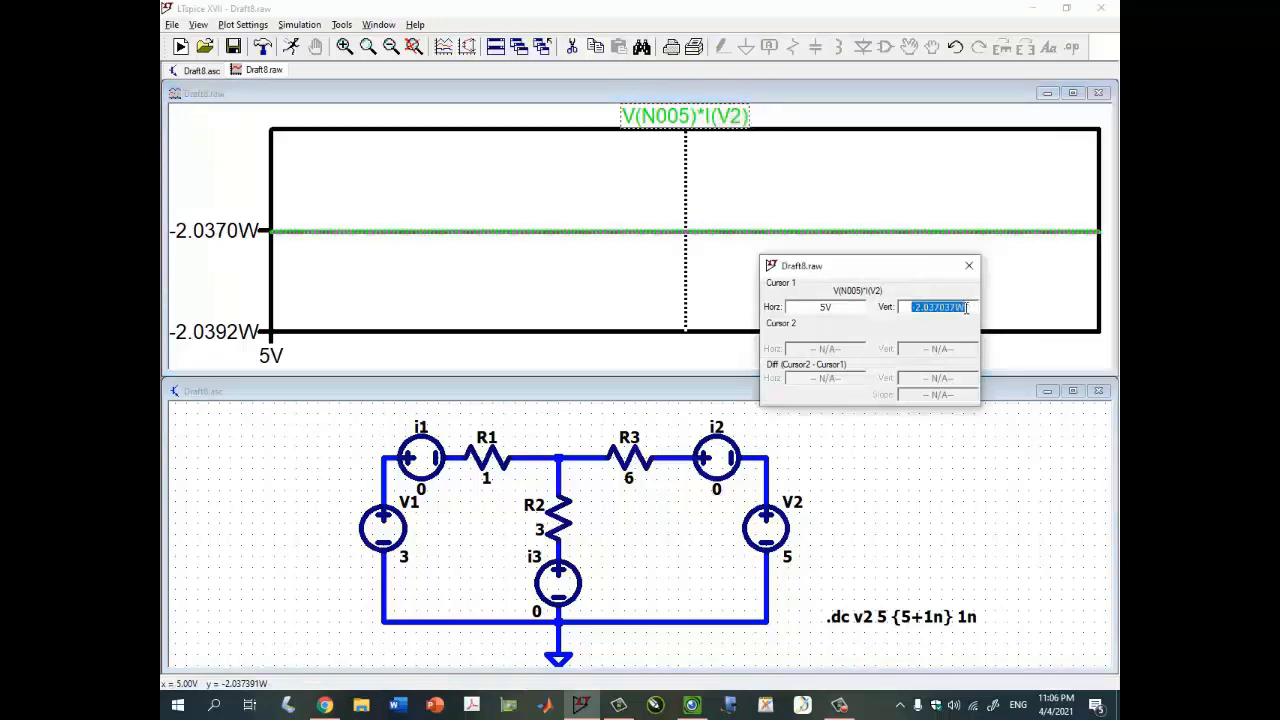
pyautogui.click(969, 266)
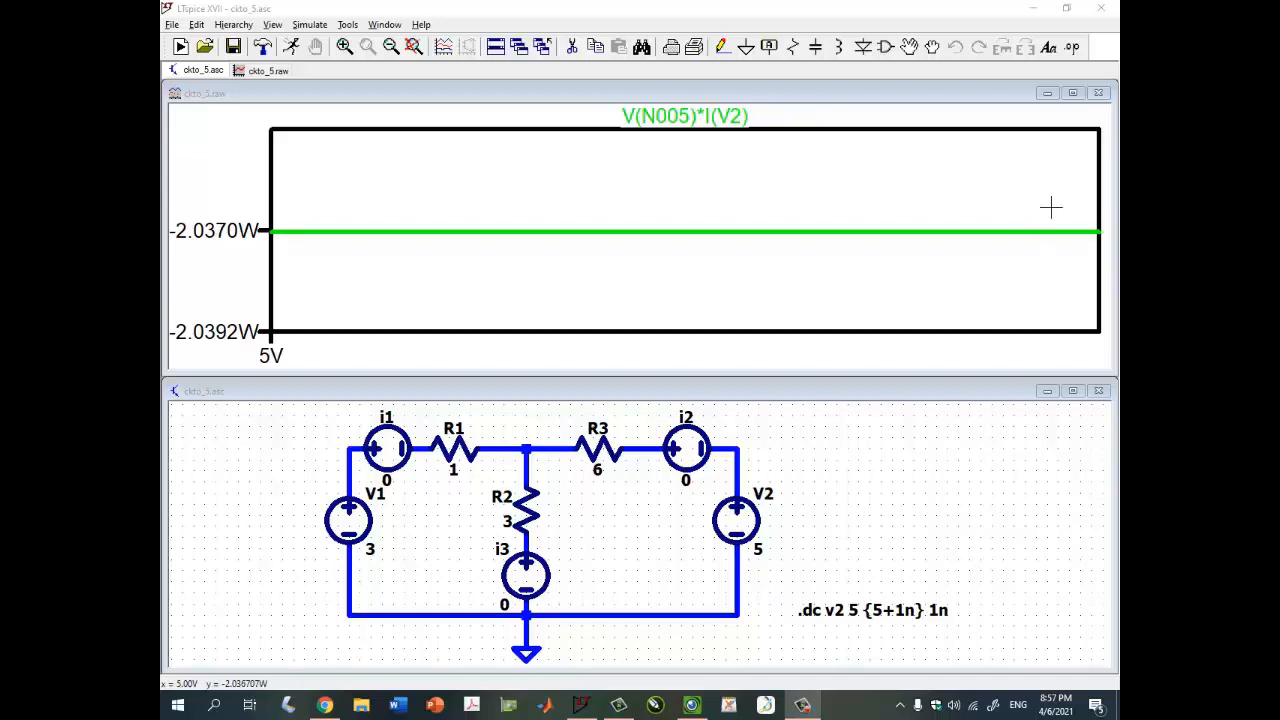
# - Close the current plot and schematic, then open fuente_volt_dep_volt_1.asc from the fuentes_dependientes folder
pyautogui.click(1100, 94)
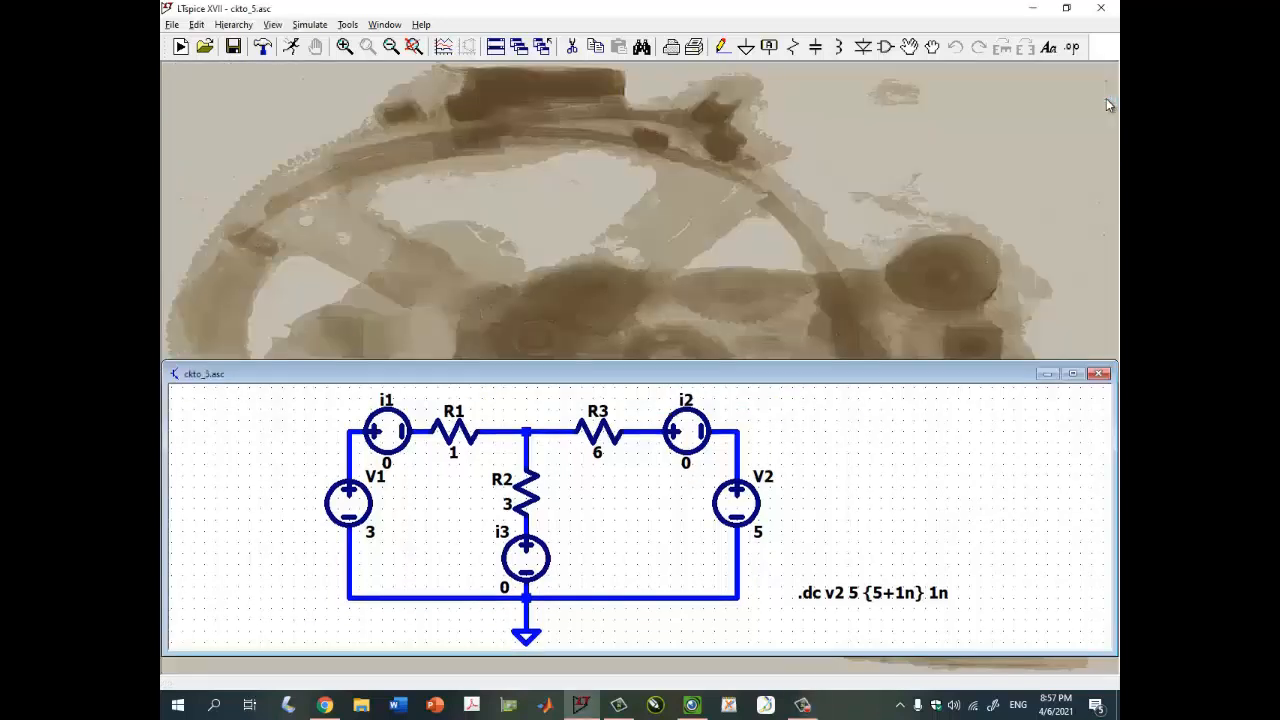
pyautogui.click(1101, 375)
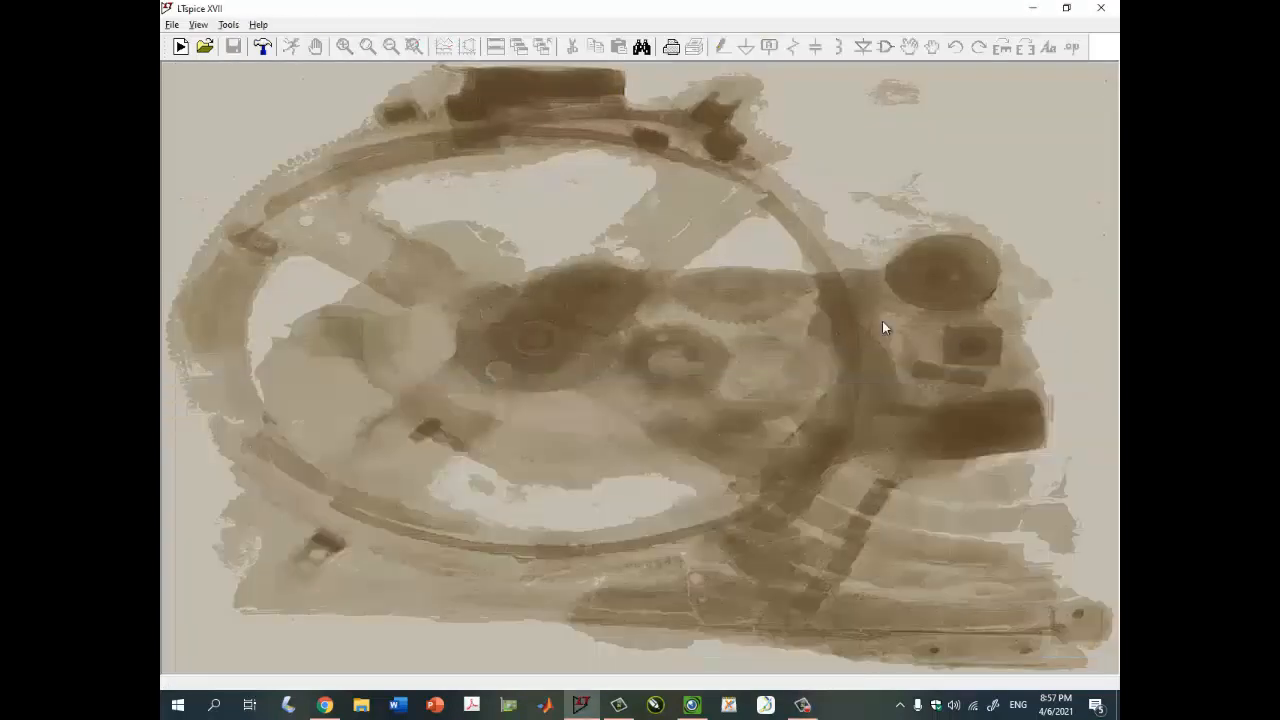
pyautogui.click(205, 46)
pyautogui.click(528, 191)
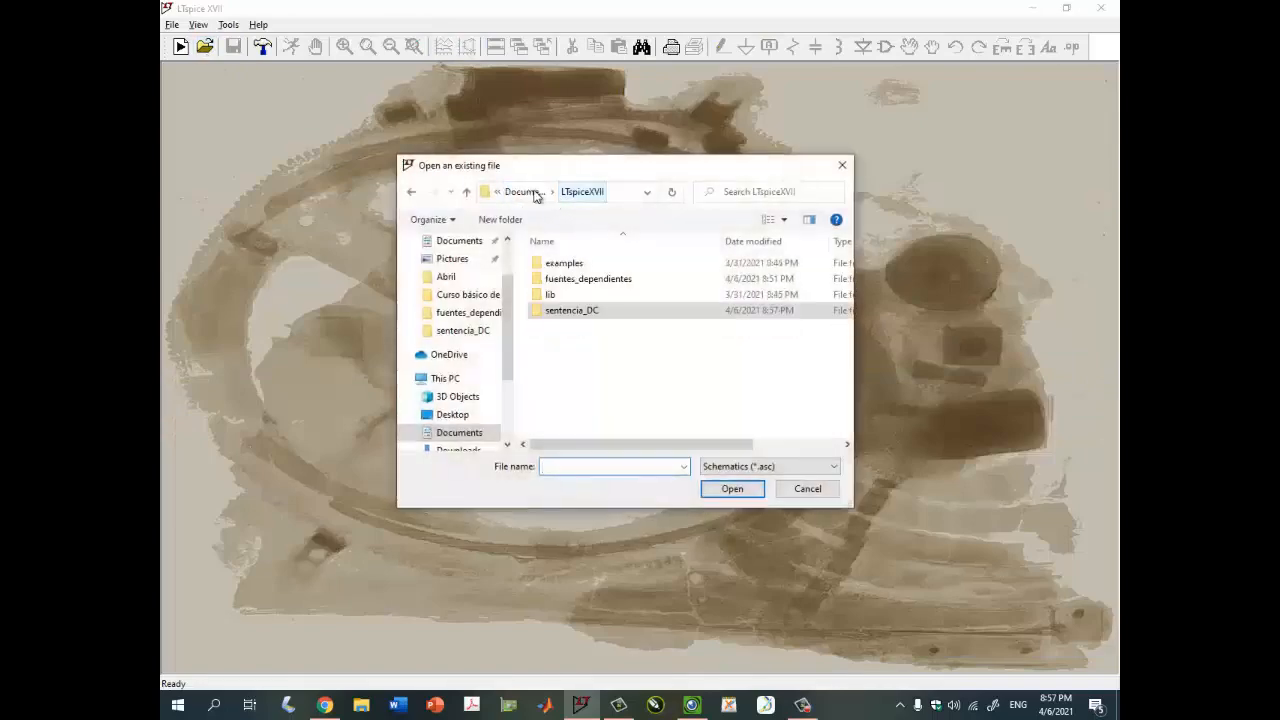
pyautogui.doubleClick(600, 279)
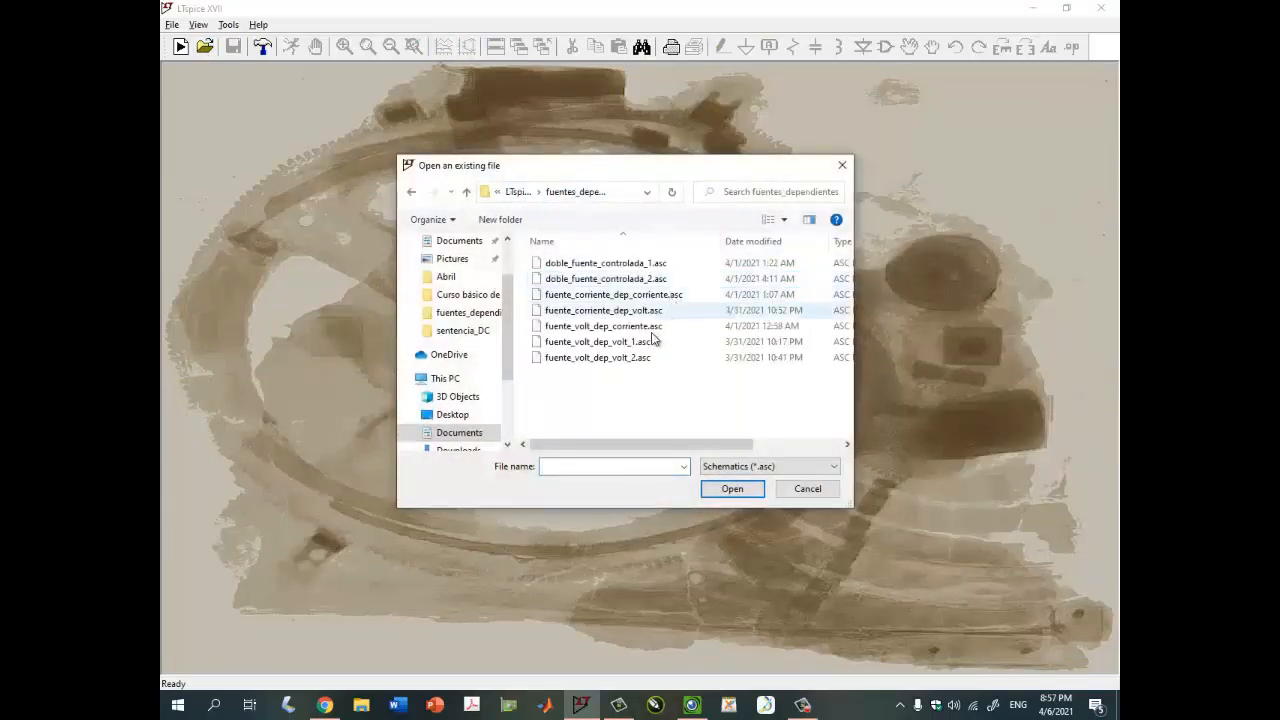
pyautogui.doubleClick(650, 341)
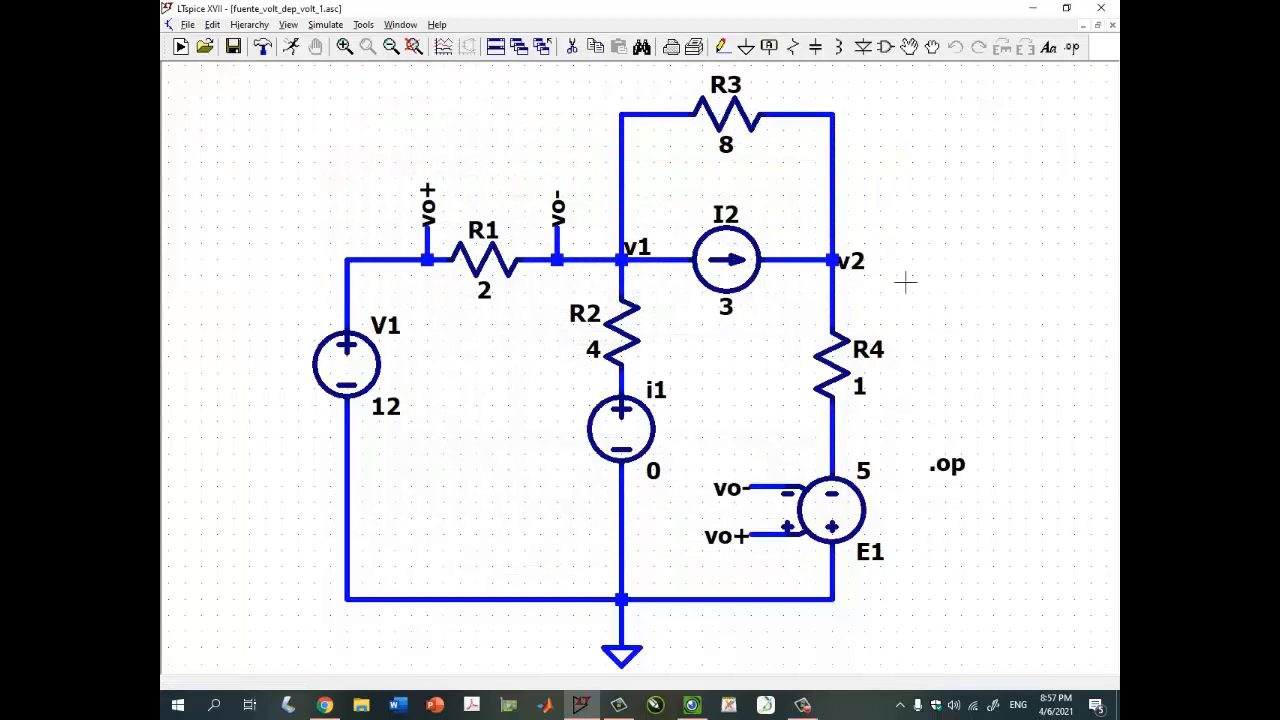
# - Switch to the camera app to view the handwritten circuit with its I1, v1, v2 results table
pyautogui.click(691, 705)
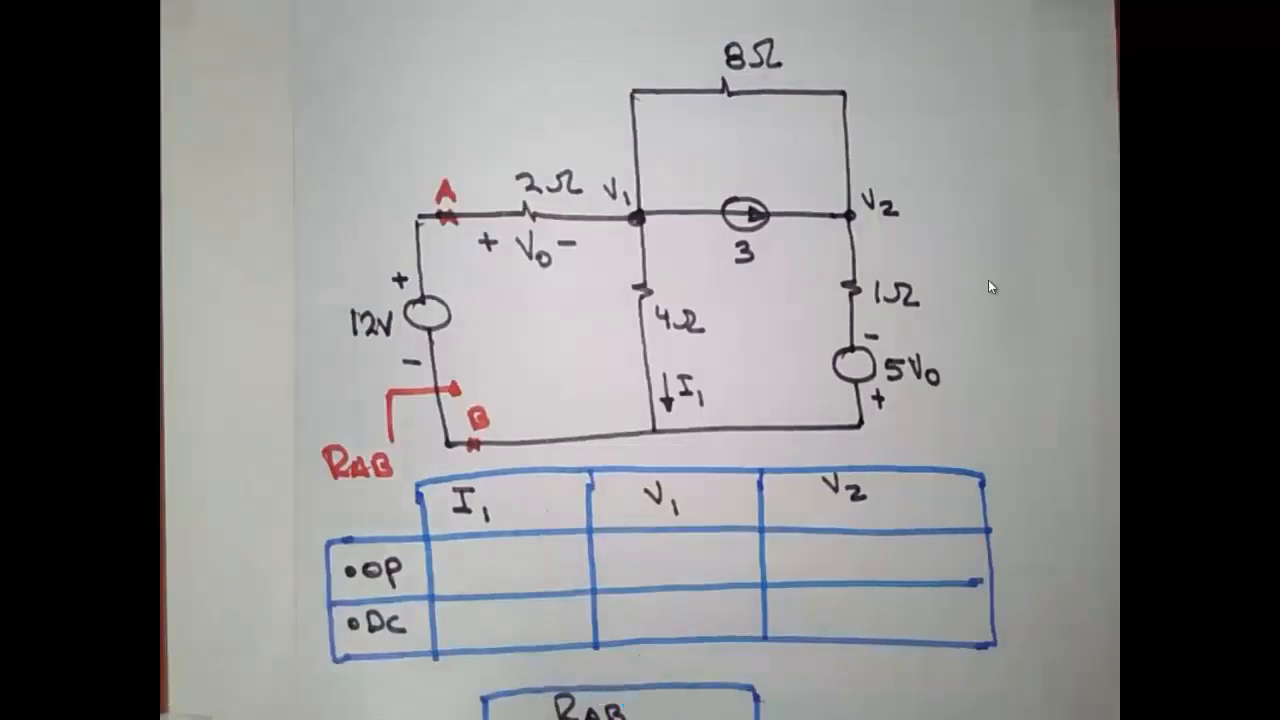